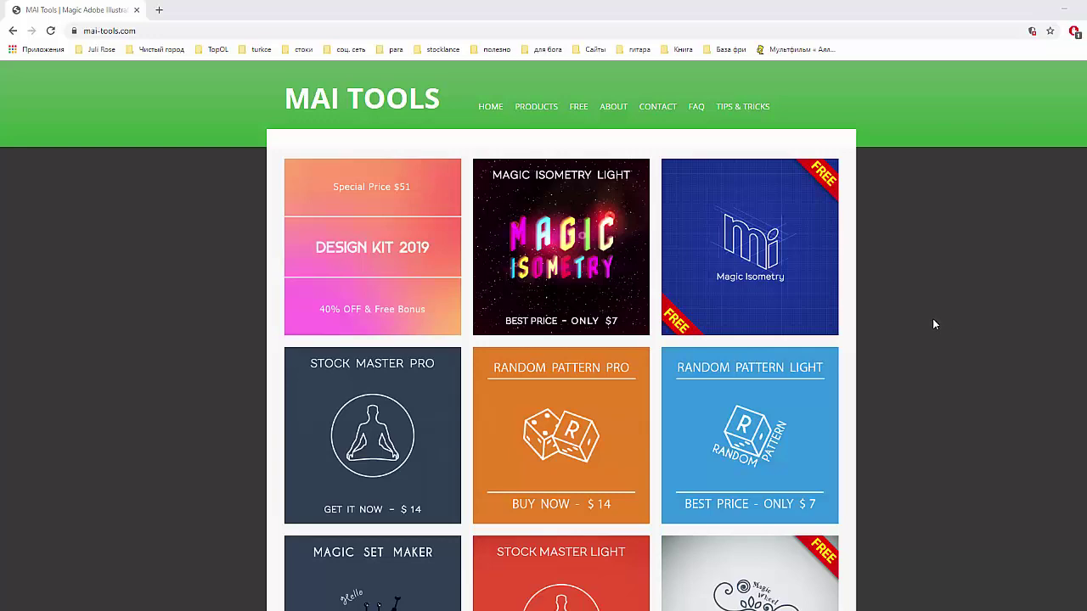
# - Browse the mai-tools.com home page, then open the FREE category listing
pyautogui.scroll(-1, 935, 308)
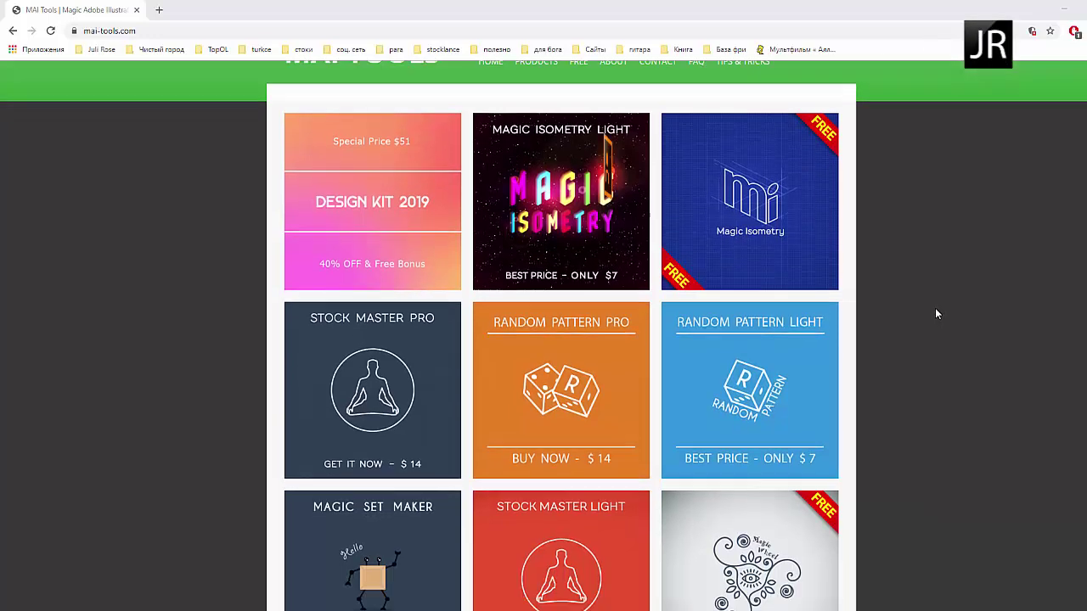
pyautogui.scroll(-1, 935, 314)
pyautogui.scroll(-1, 935, 314)
pyautogui.scroll(-1, 935, 314)
pyautogui.scroll(-1, 935, 314)
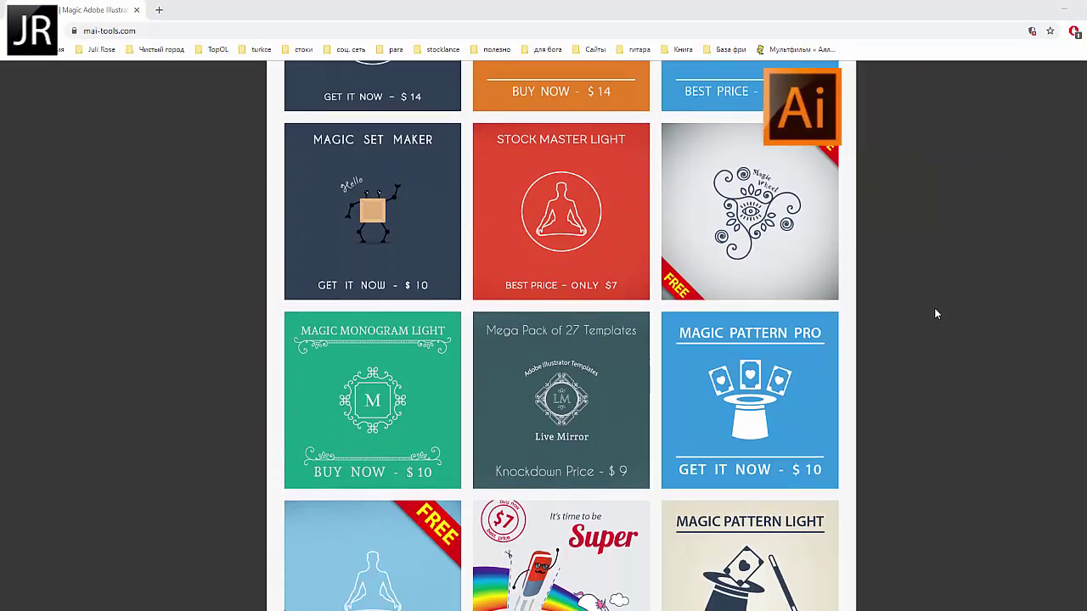
pyautogui.scroll(-1, 935, 314)
pyautogui.scroll(-1, 935, 314)
pyautogui.scroll(-1, 935, 314)
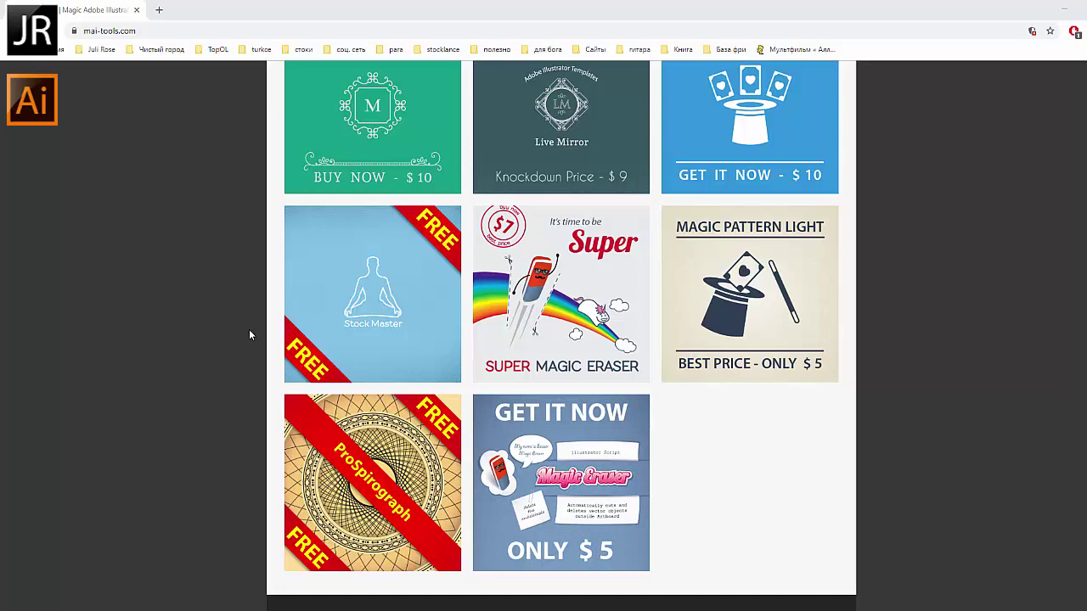
pyautogui.scroll(1, 256, 329)
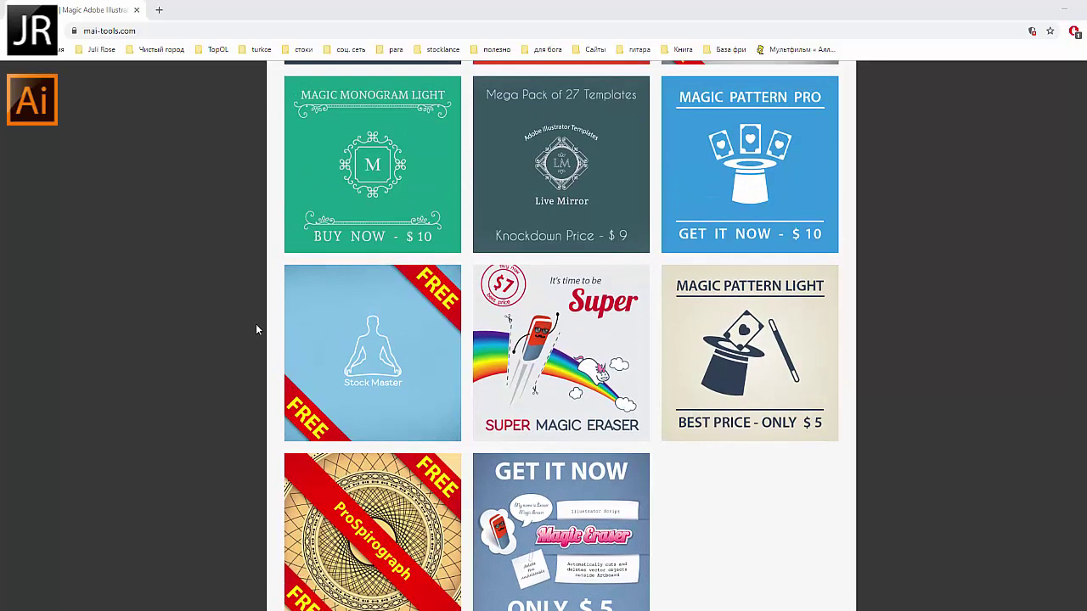
pyautogui.scroll(2, 257, 330)
pyautogui.scroll(2, 257, 329)
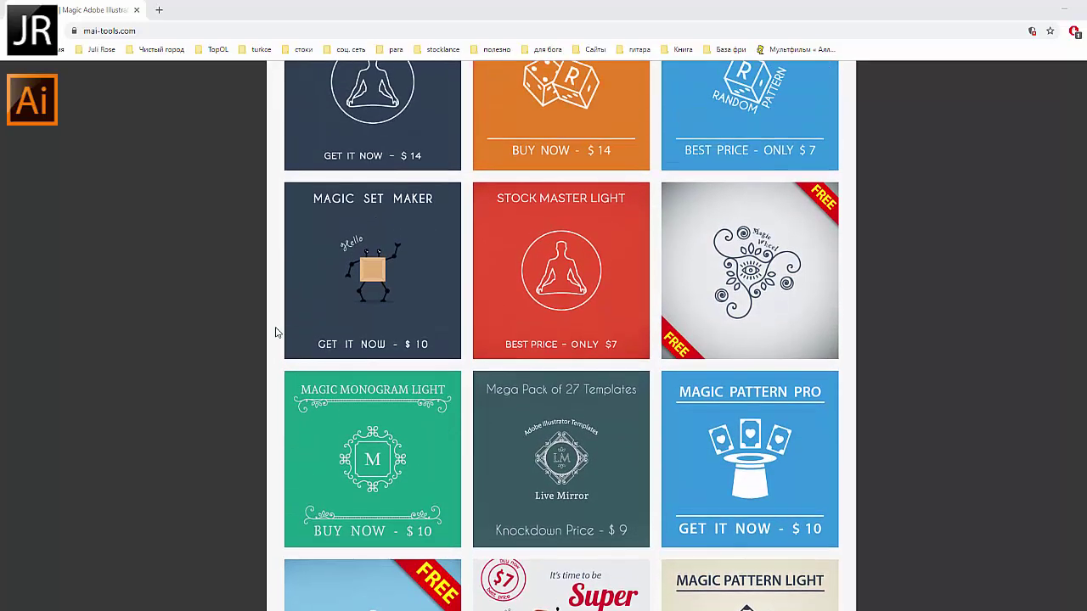
pyautogui.scroll(1, 920, 260)
pyautogui.scroll(3, 919, 260)
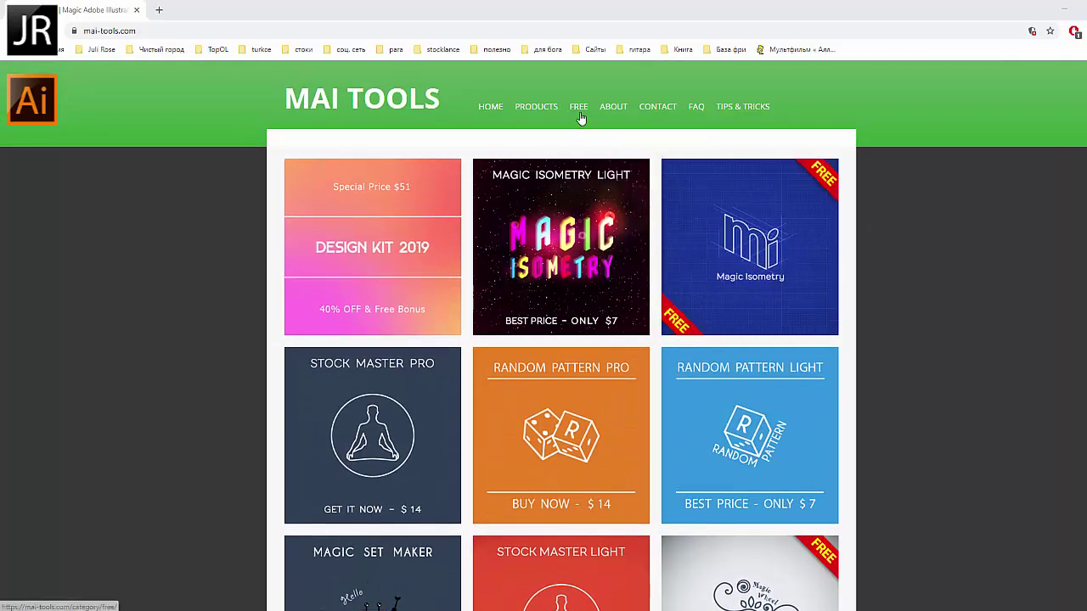
pyautogui.click(578, 109)
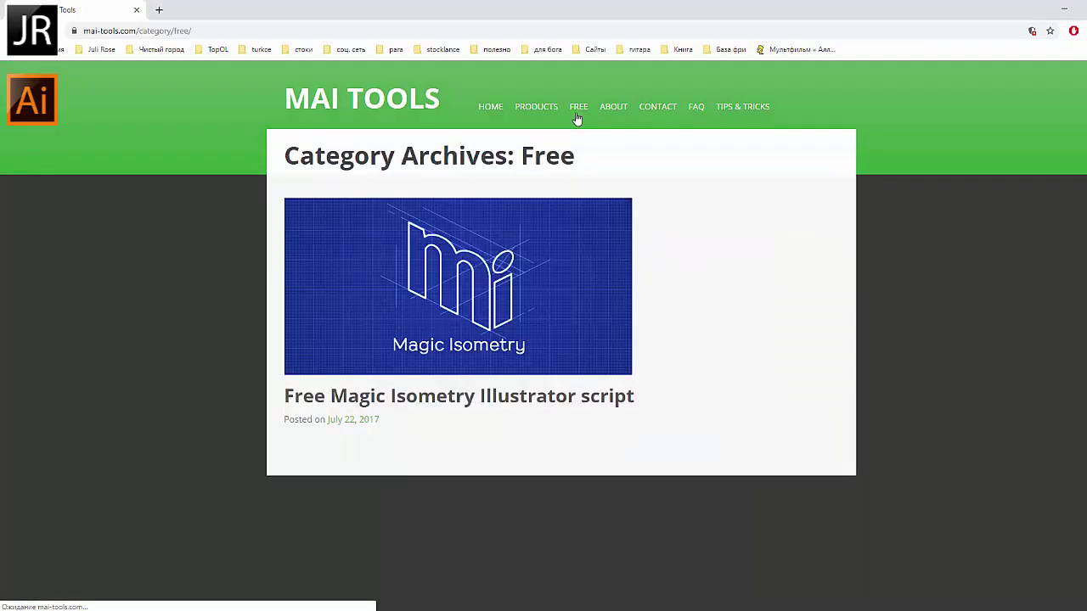
# - Open the 'Free Stock Master Illustrator script' post from the free listing
pyautogui.scroll(-2, 275, 319)
pyautogui.scroll(-2, 274, 313)
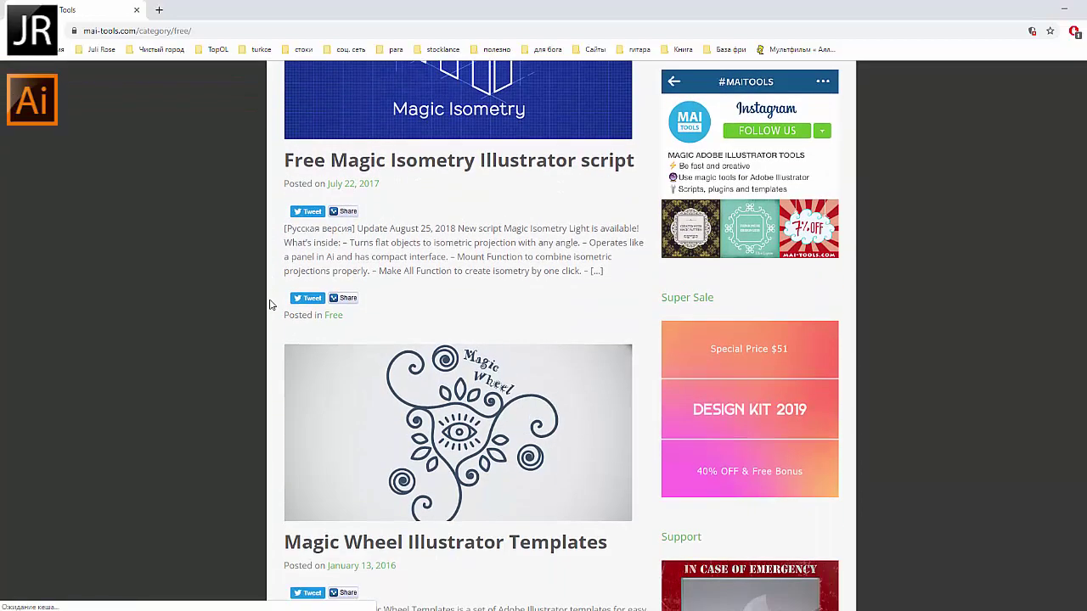
pyautogui.scroll(-3, 269, 307)
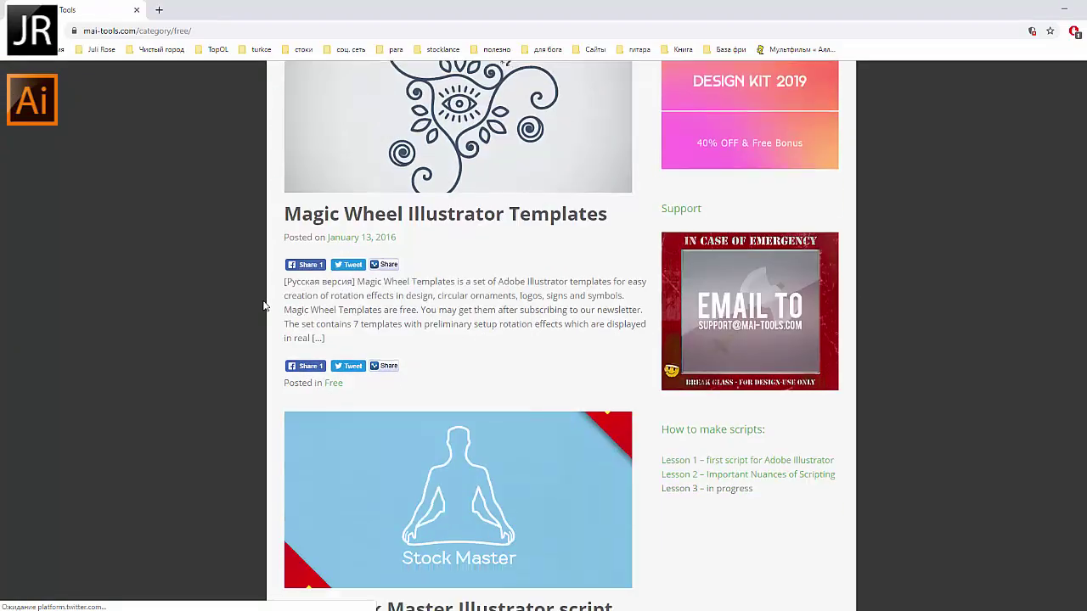
pyautogui.scroll(-1, 266, 308)
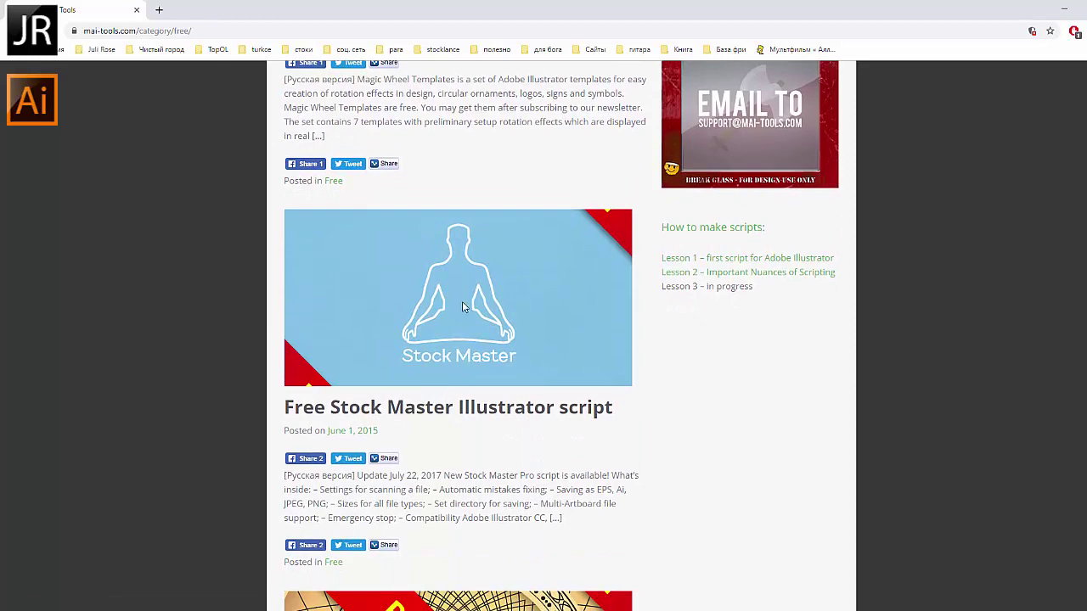
pyautogui.click(373, 412)
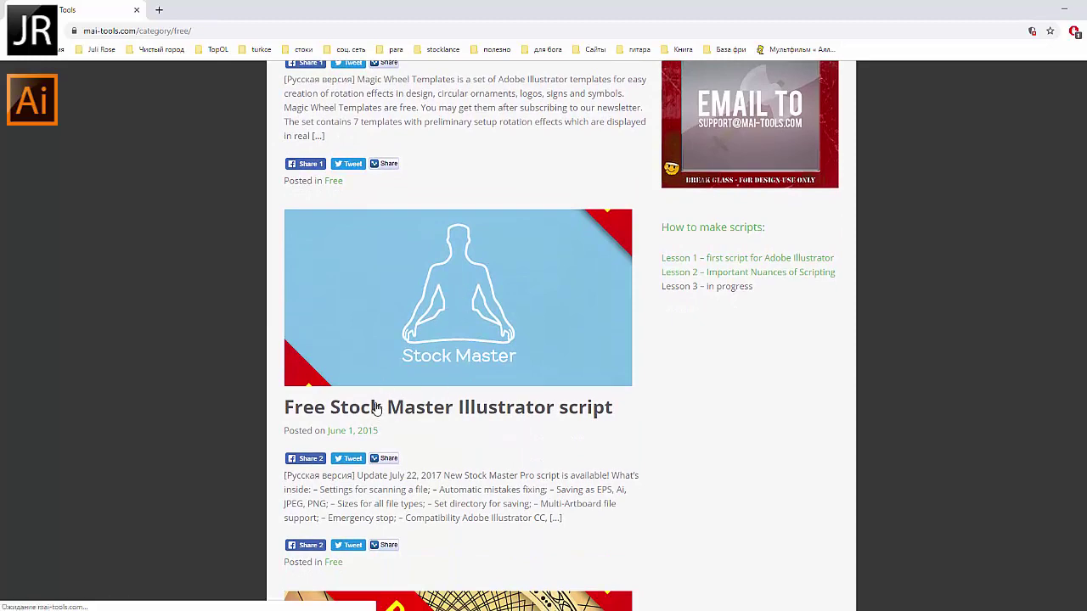
# - Scroll the post down to its user guide links and newsletter form
pyautogui.scroll(-2, 256, 418)
pyautogui.scroll(-1, 255, 418)
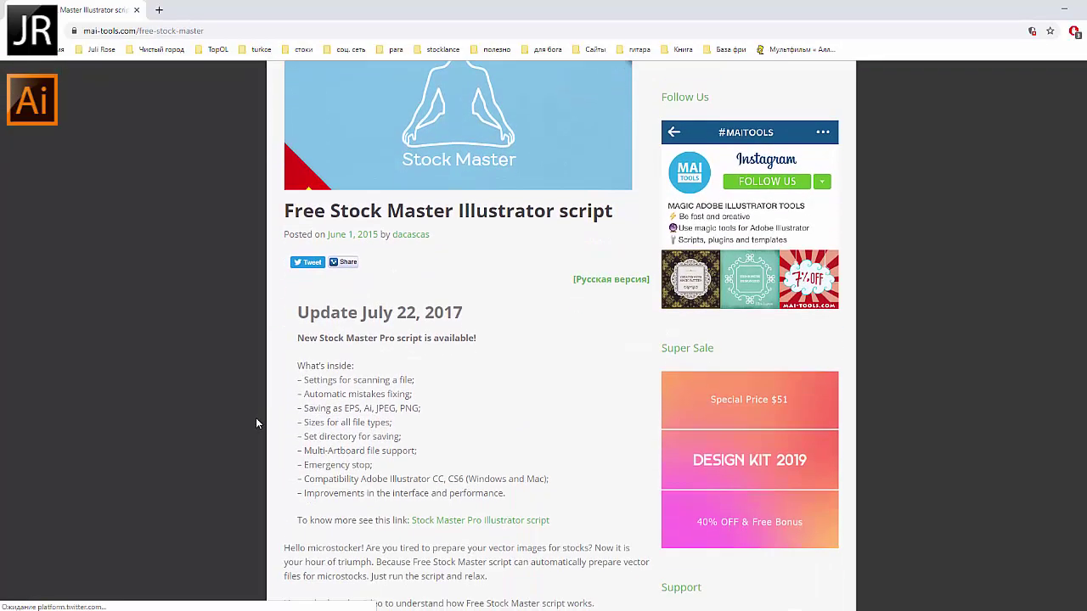
pyautogui.scroll(-2, 256, 418)
pyautogui.scroll(-2, 256, 418)
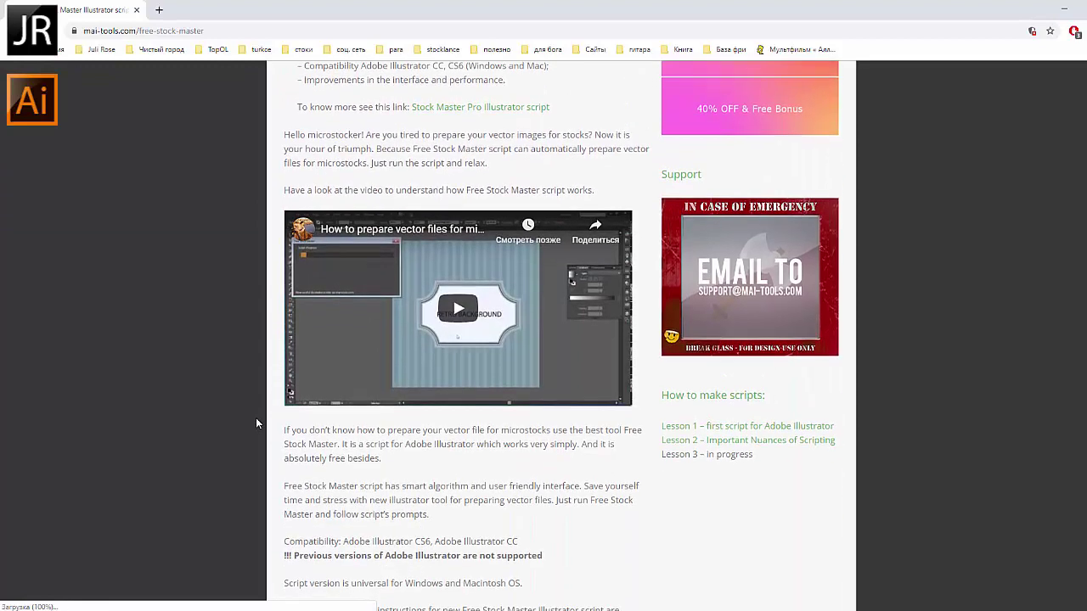
pyautogui.scroll(-2, 256, 418)
pyautogui.scroll(-1, 255, 418)
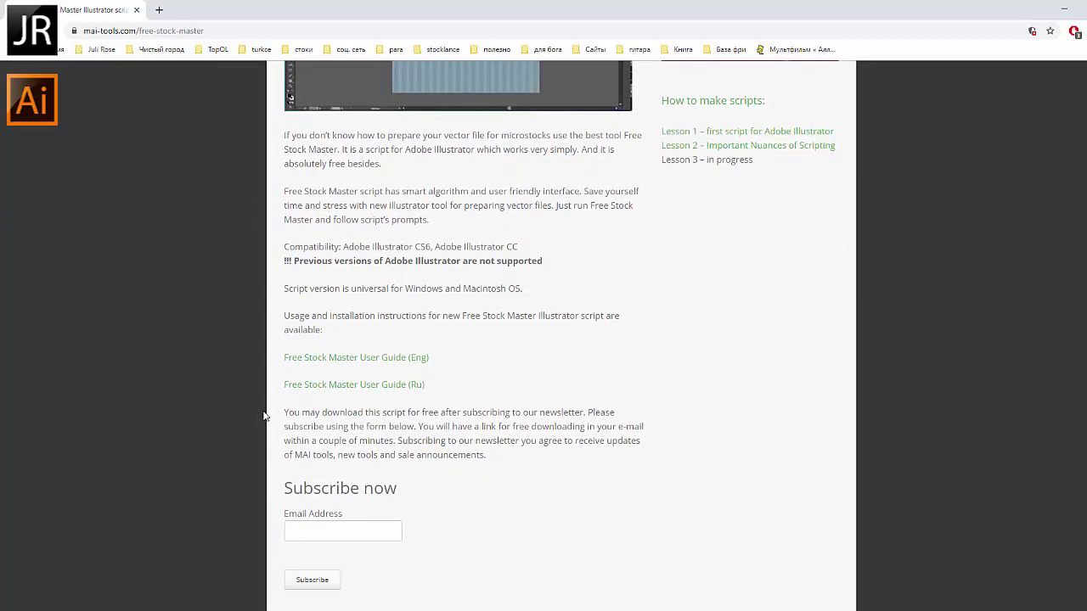
pyautogui.scroll(-1, 313, 393)
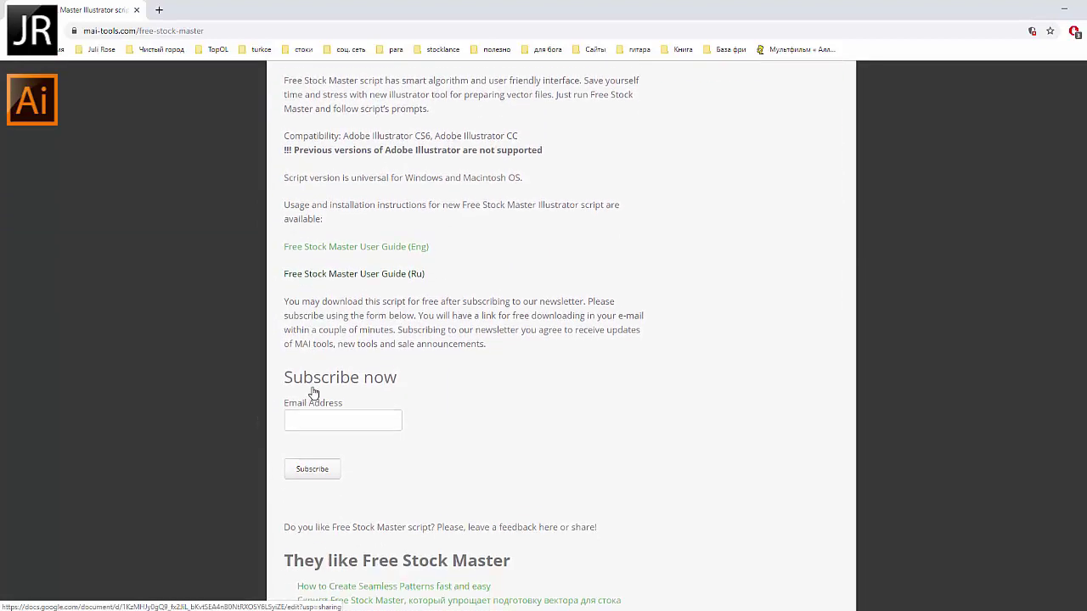
pyautogui.click(313, 410)
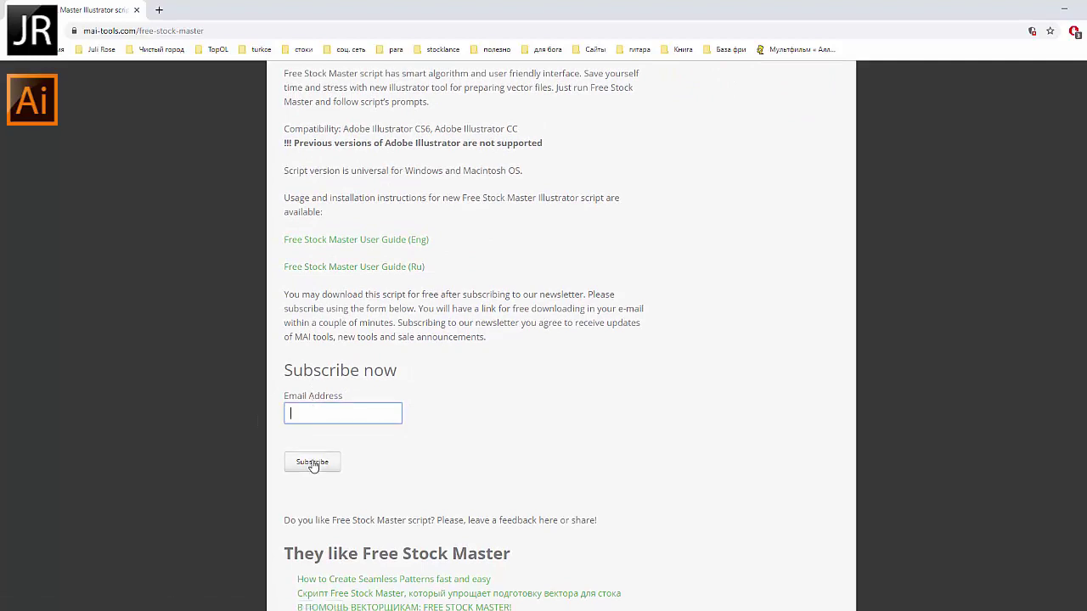
pyautogui.click(353, 272)
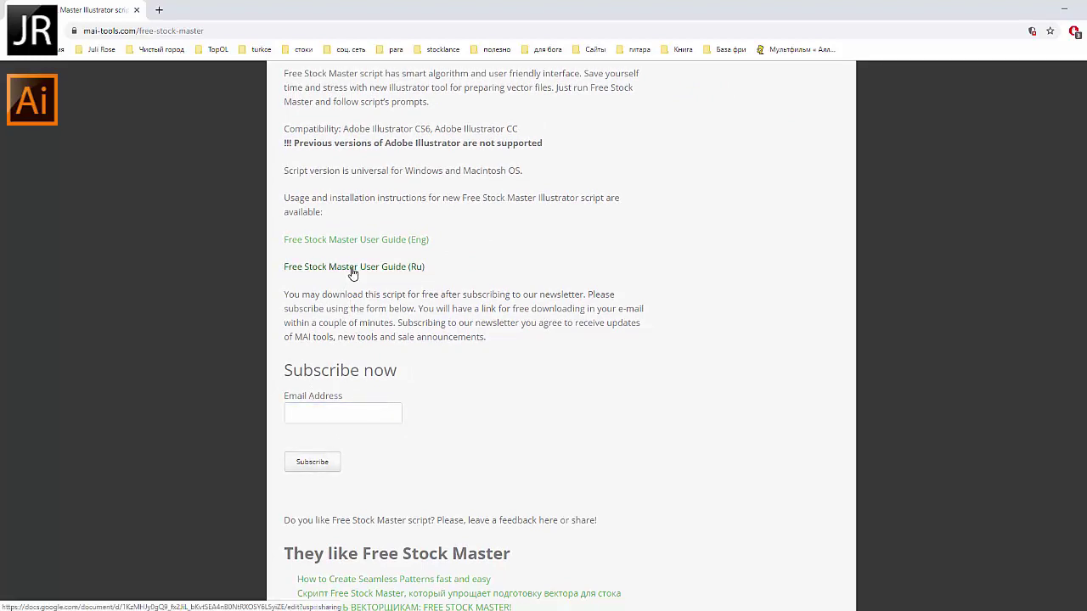
# - Open the 'Free Stock Master User Guide (Ru)' in Google Docs and view its title page
pyautogui.click(353, 272)
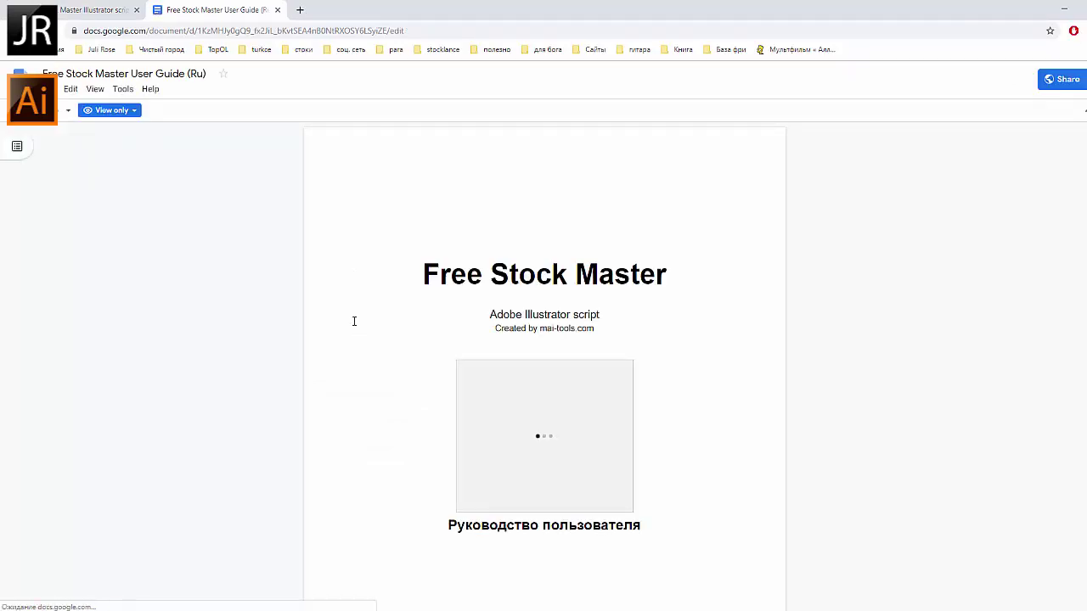
pyautogui.scroll(-2, 355, 324)
pyautogui.scroll(2, 354, 321)
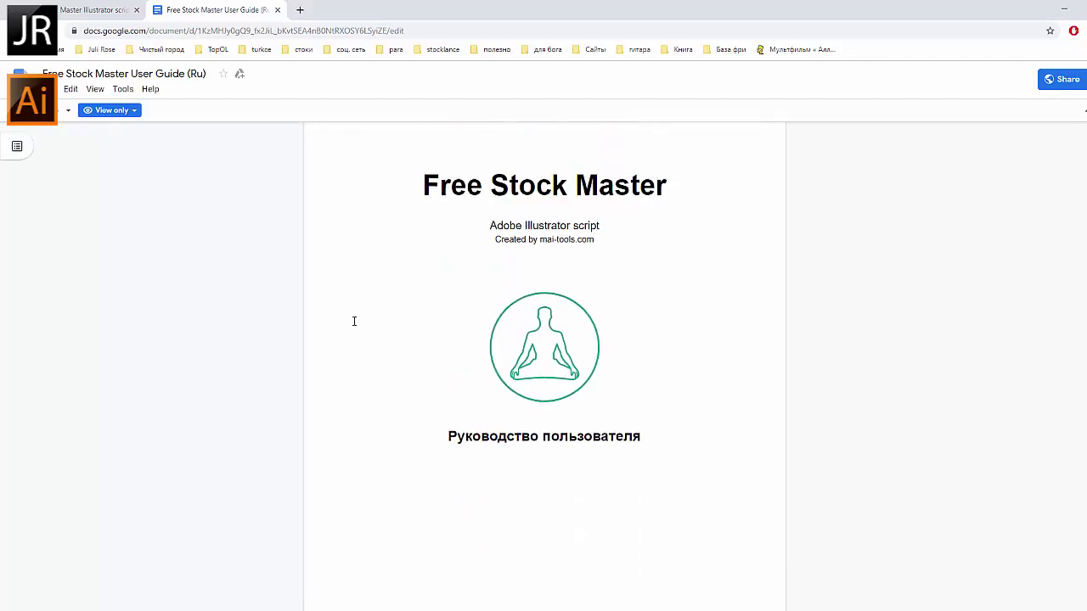
pyautogui.scroll(-1, 353, 321)
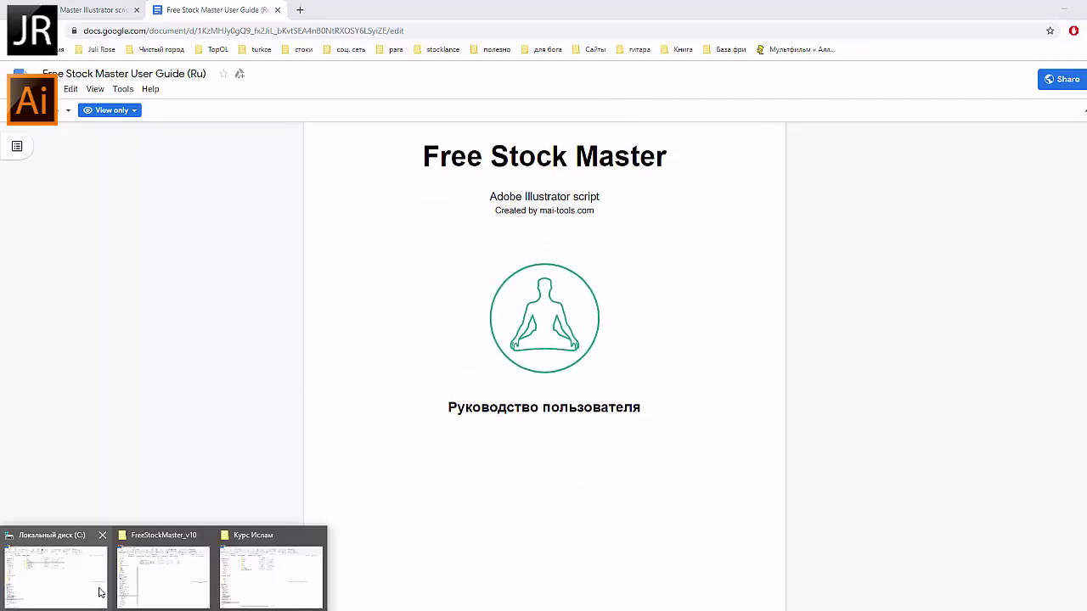
pyautogui.click(100, 592)
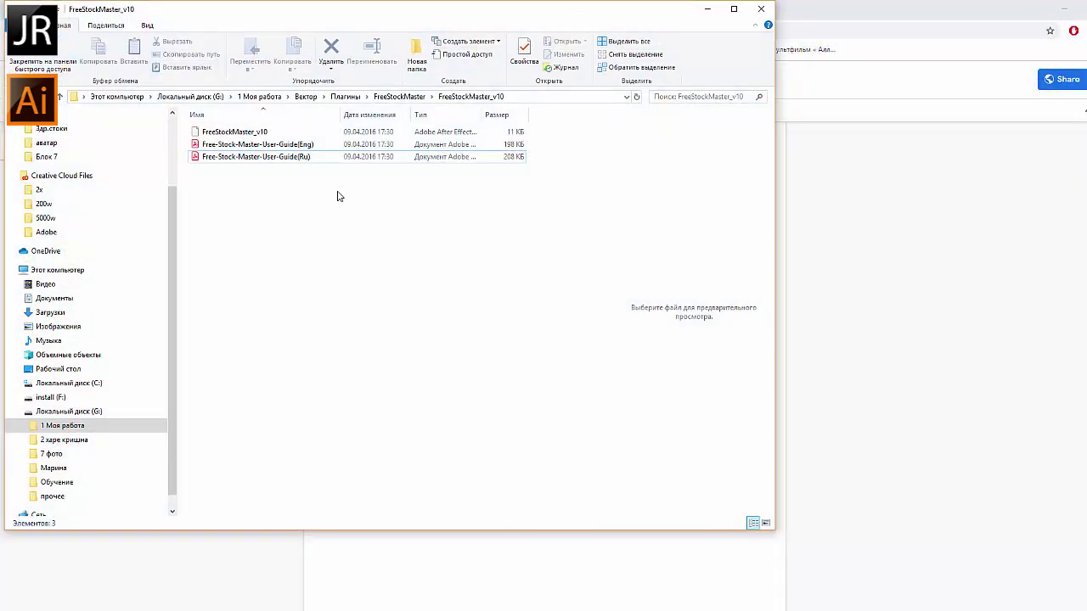
pyautogui.hotkey('alt', 'Up')
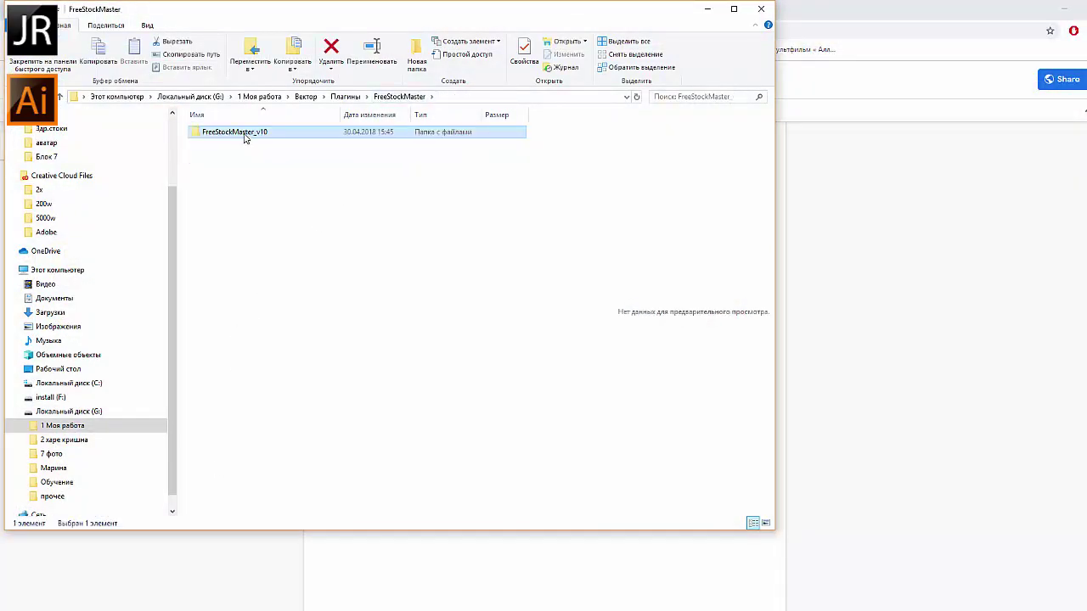
pyautogui.doubleClick(244, 134)
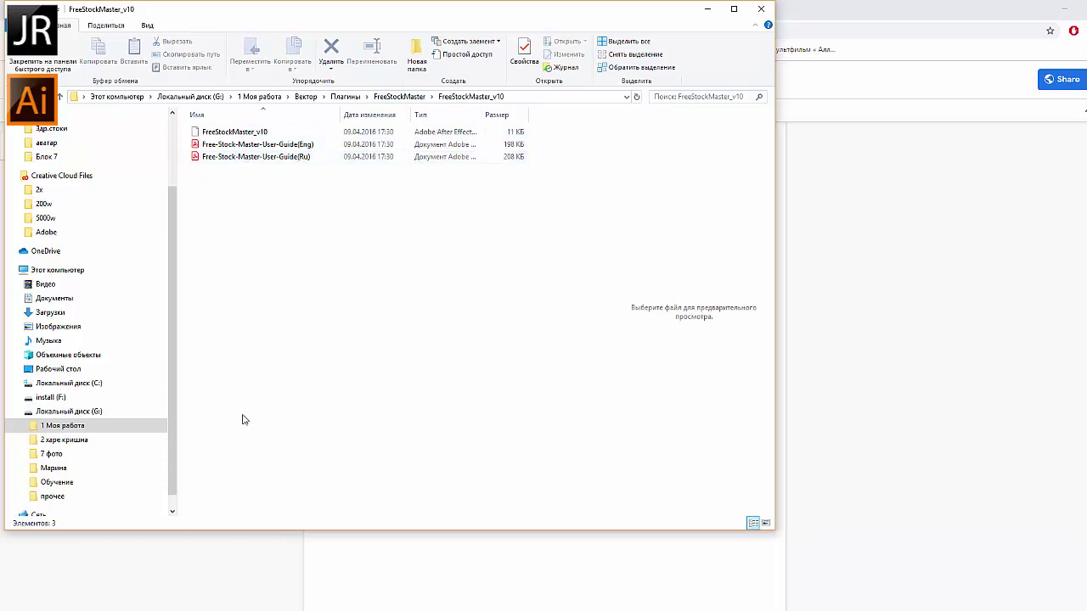
pyautogui.click(247, 576)
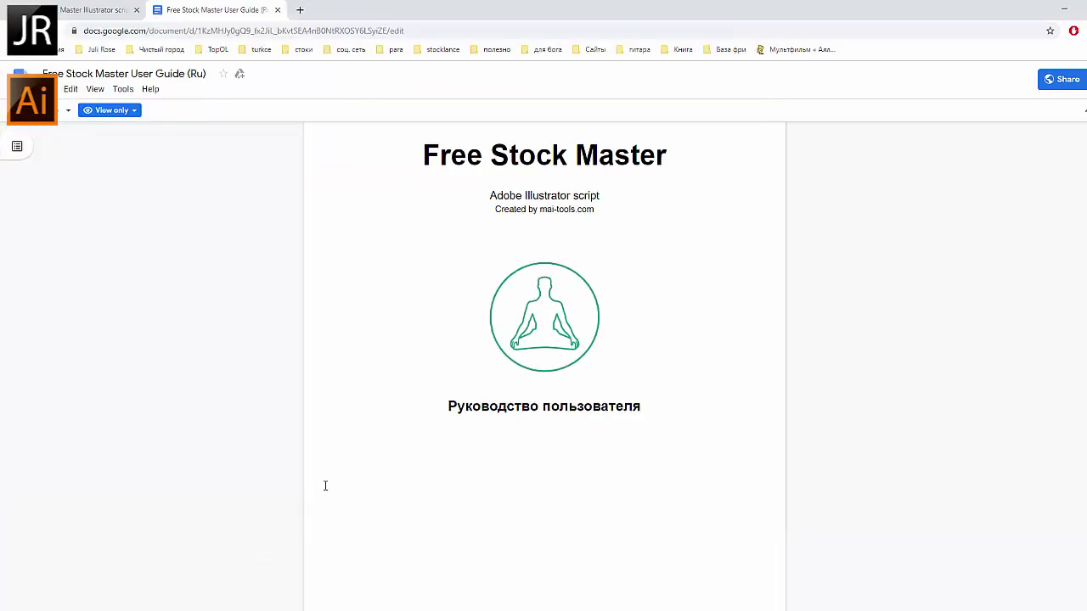
# - Scroll the Russian guide down to the Установка installation section
pyautogui.scroll(-3, 324, 486)
pyautogui.scroll(-1, 324, 486)
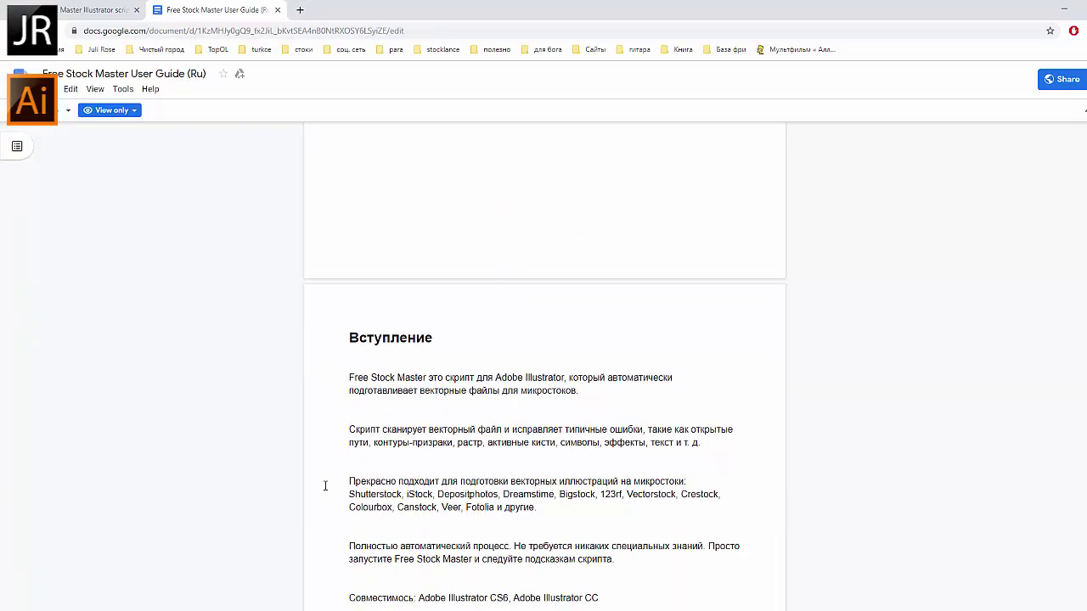
pyautogui.scroll(-1, 383, 450)
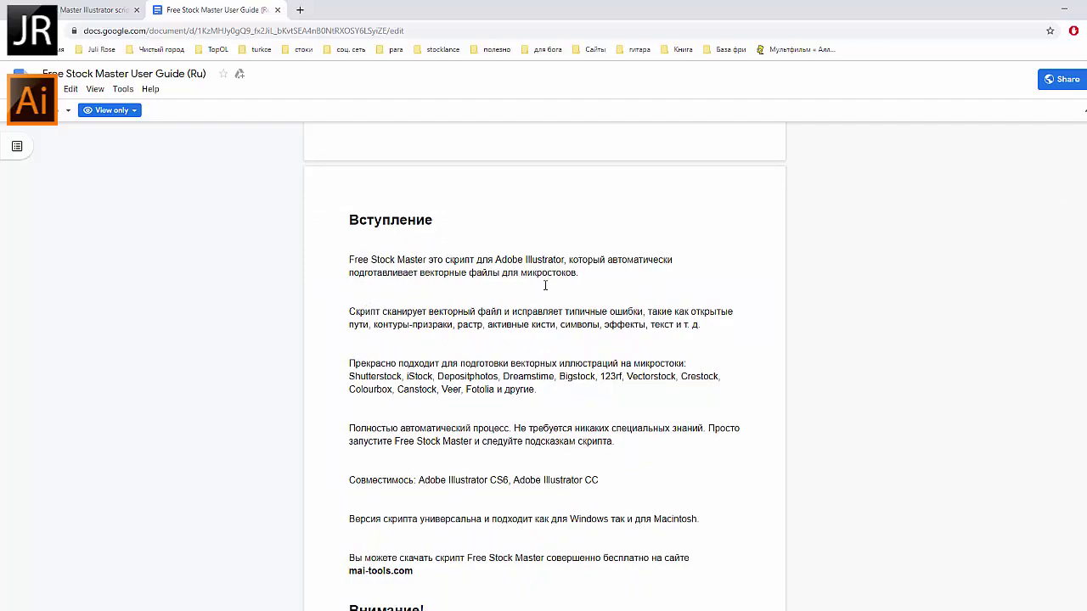
pyautogui.scroll(-1, 360, 469)
pyautogui.scroll(-1, 356, 470)
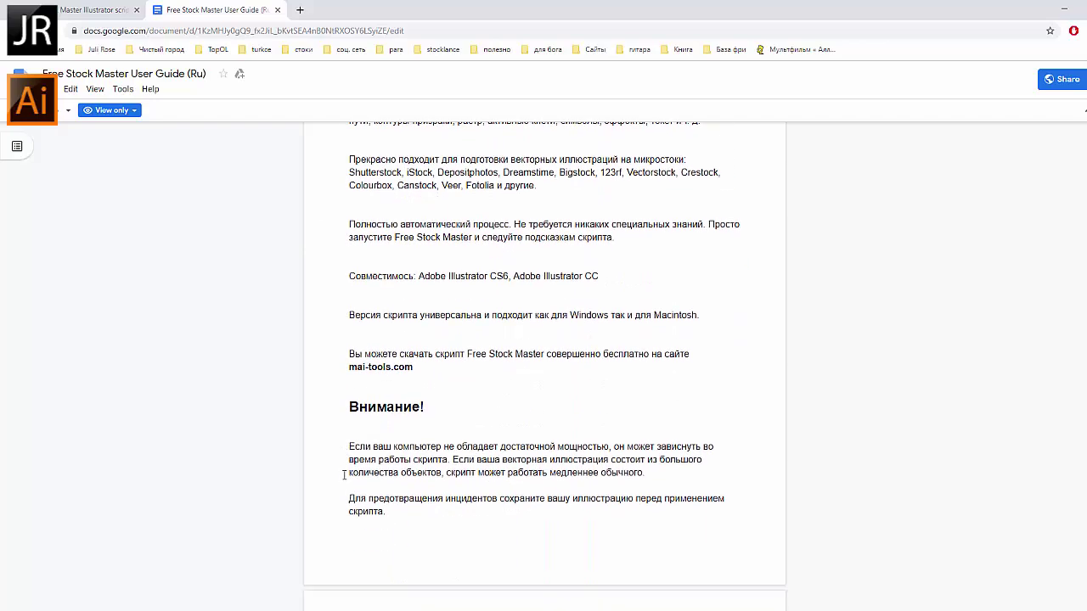
pyautogui.scroll(-1, 350, 472)
pyautogui.scroll(-2, 343, 474)
pyautogui.scroll(-3, 344, 475)
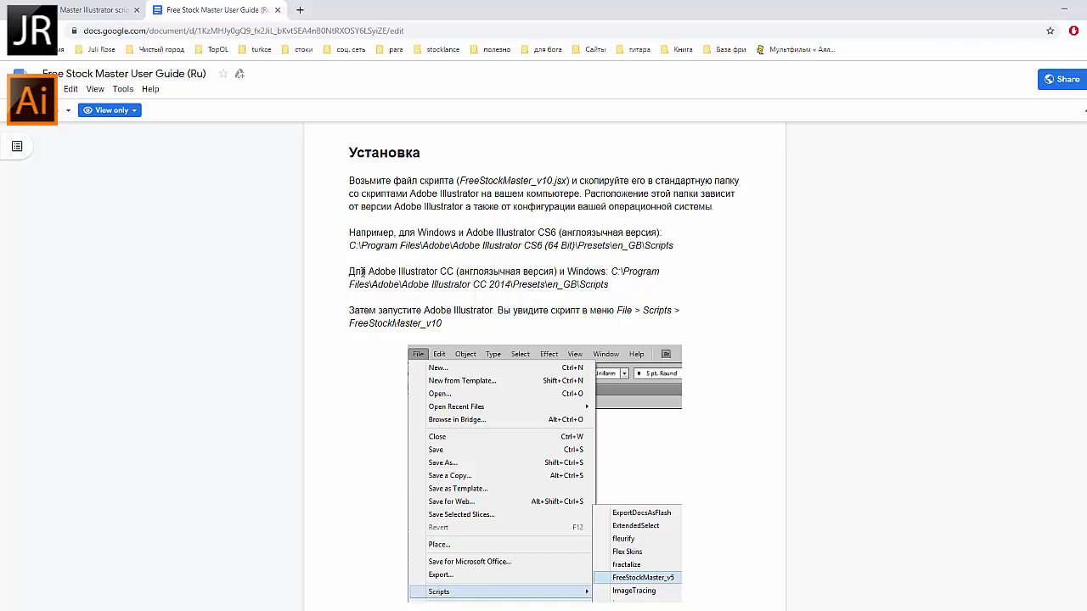
# - Highlight the CS6 and CC 2014 Presets\…\Scripts folder path examples
pyautogui.moveTo(376, 246); pyautogui.dragTo(642, 246)
pyautogui.click(642, 245)
pyautogui.moveTo(644, 245); pyautogui.dragTo(667, 245)
pyautogui.moveTo(488, 272); pyautogui.dragTo(642, 273)
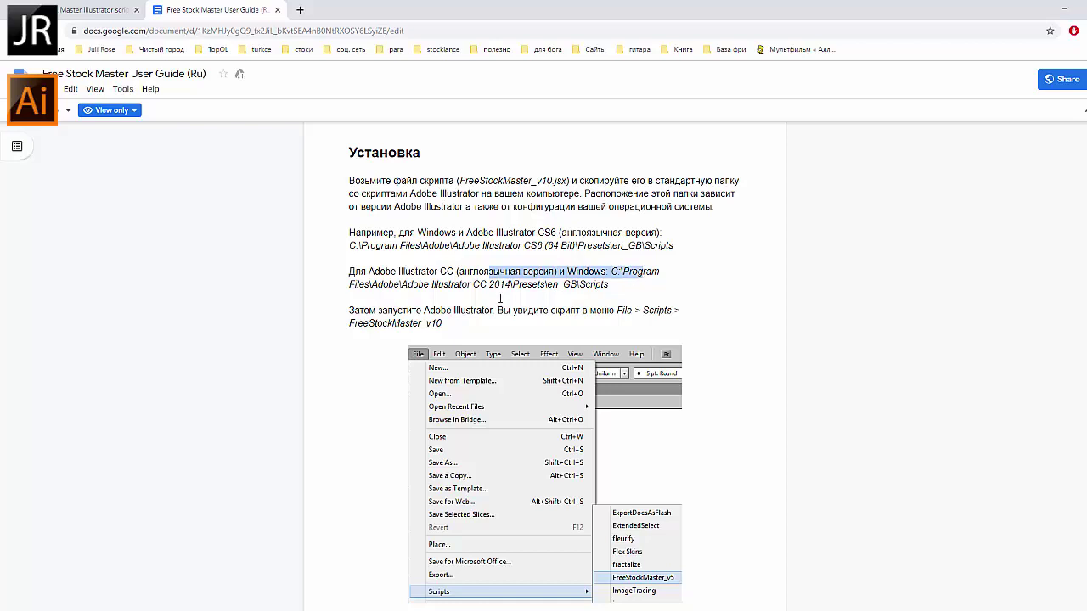
pyautogui.moveTo(388, 285); pyautogui.dragTo(548, 286)
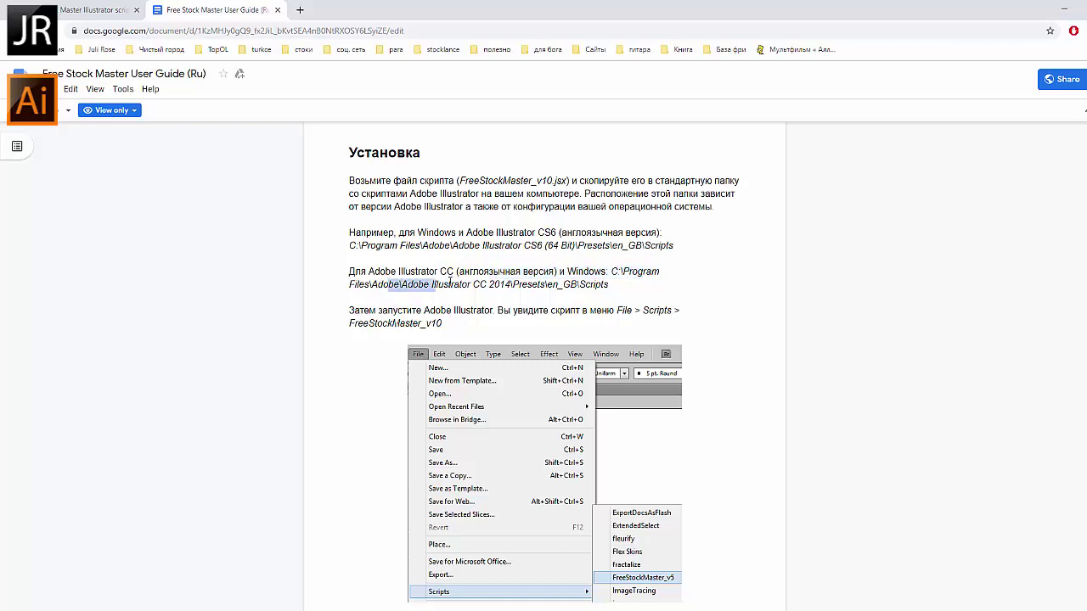
pyautogui.click(557, 287)
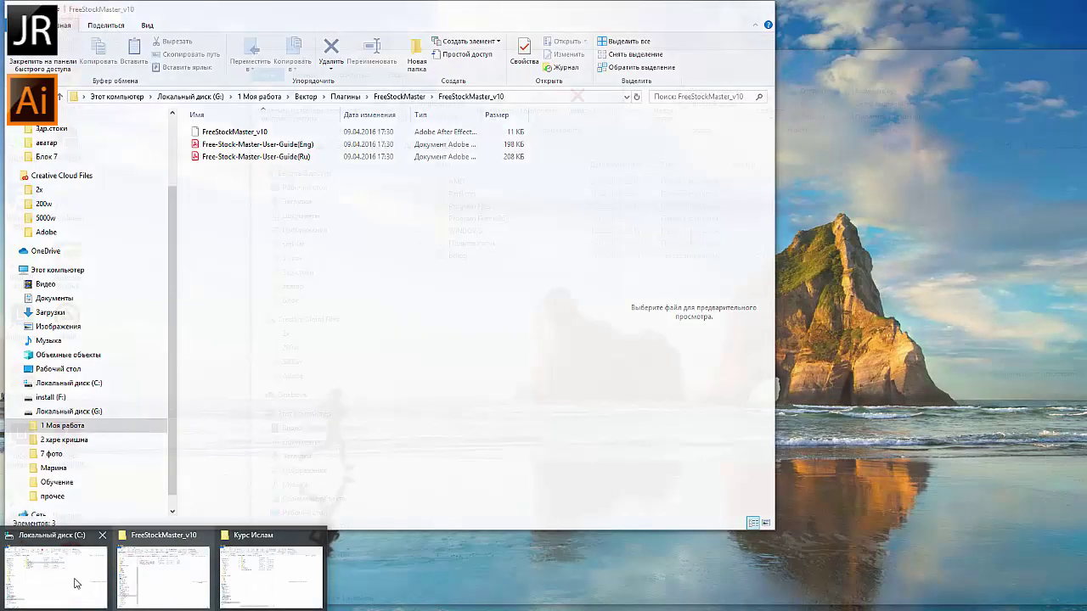
# - Browse drive C to Program Files\Adobe\Adobe Illustrator CC 2019\Стили\ru_RU\Сценарии
pyautogui.click(75, 583)
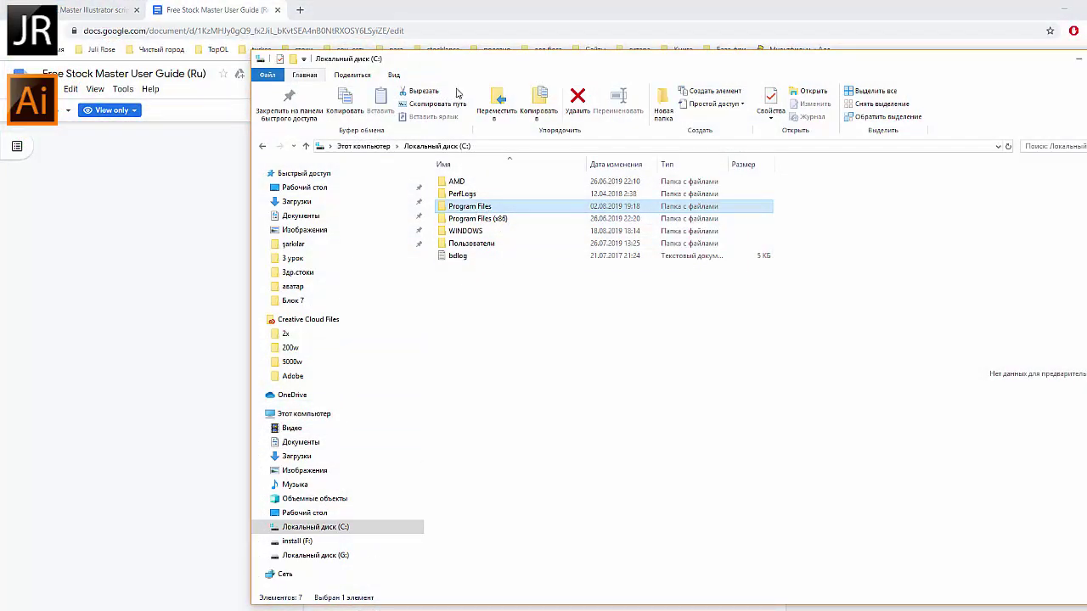
pyautogui.moveTo(450, 63); pyautogui.dragTo(897, 50)
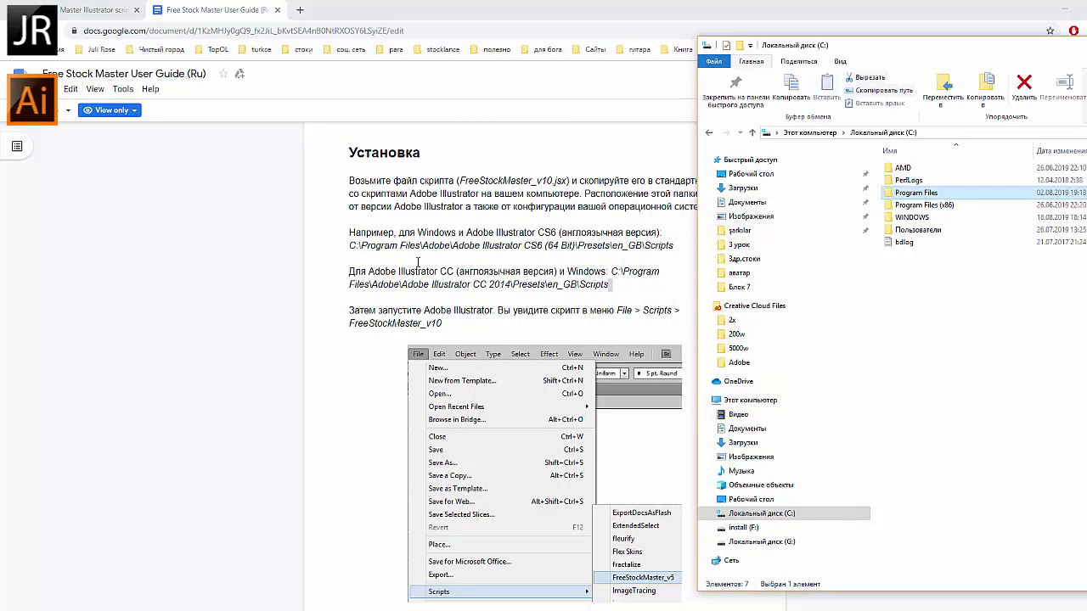
pyautogui.doubleClick(915, 192)
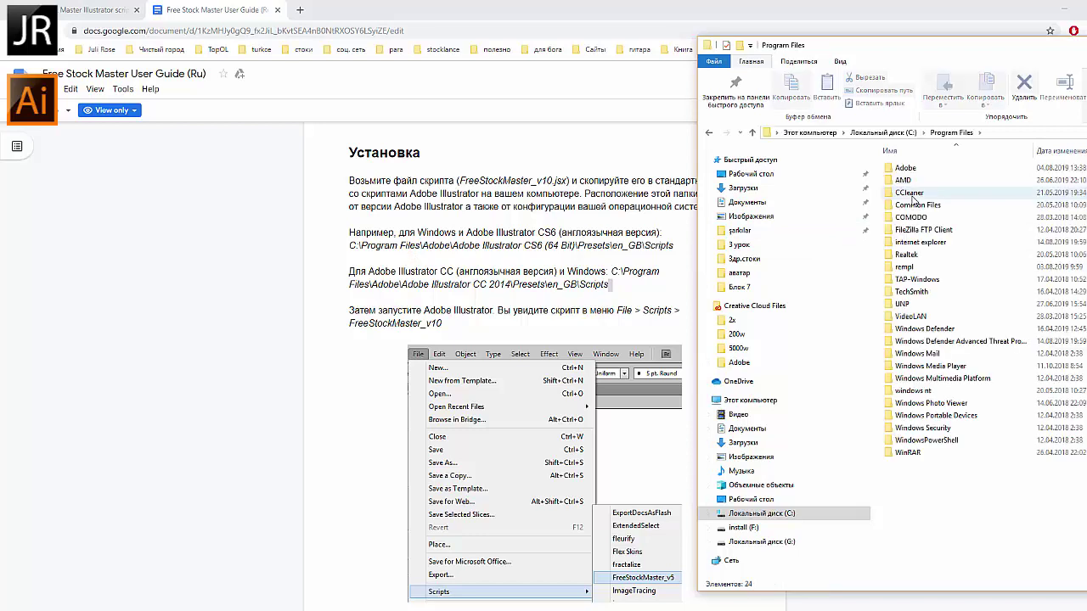
pyautogui.doubleClick(907, 169)
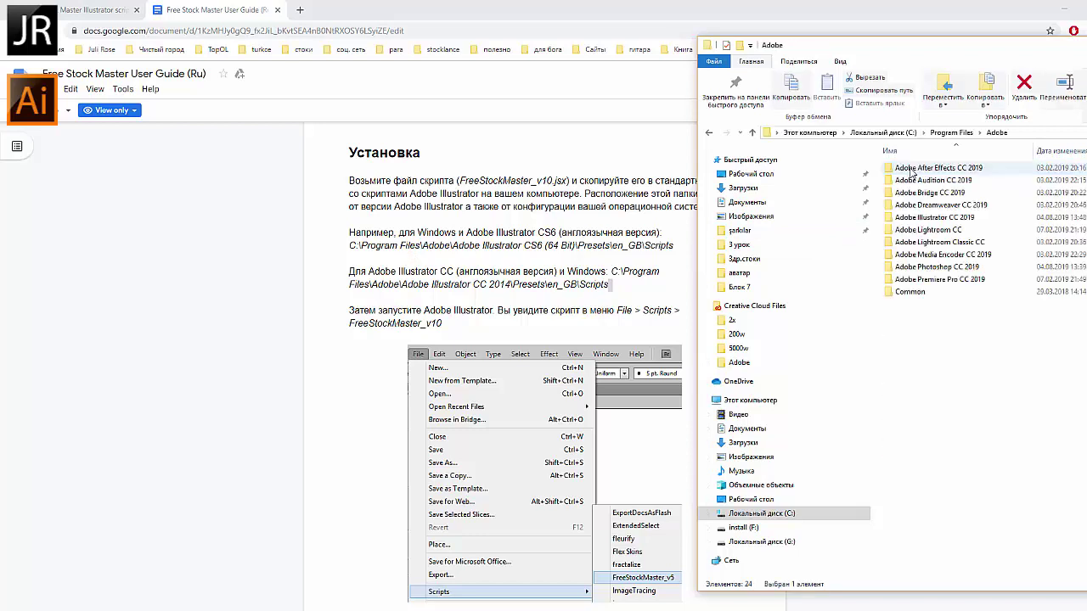
pyautogui.doubleClick(912, 218)
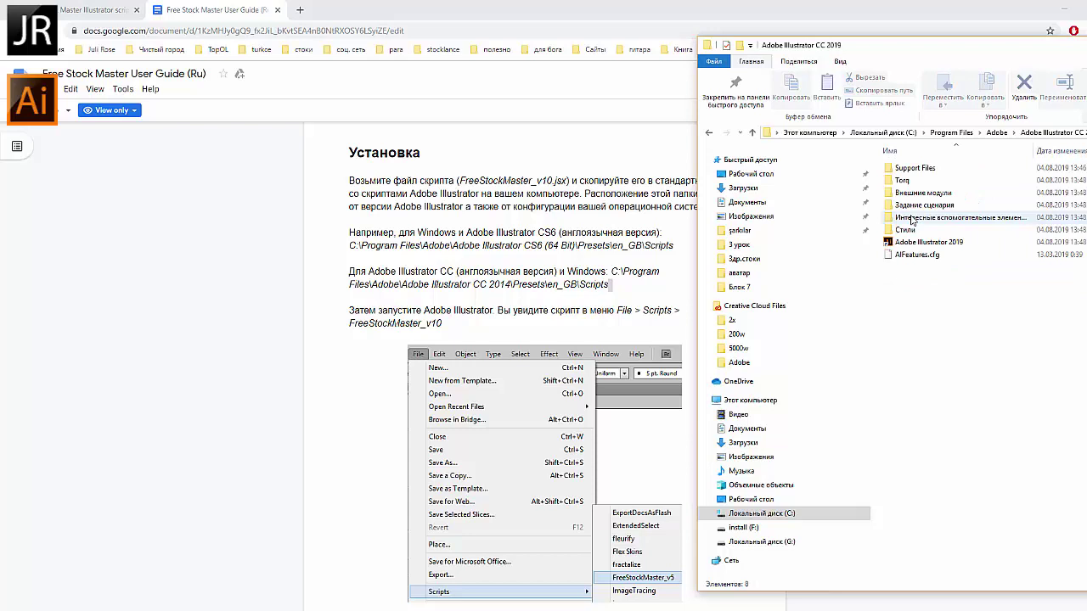
pyautogui.doubleClick(910, 230)
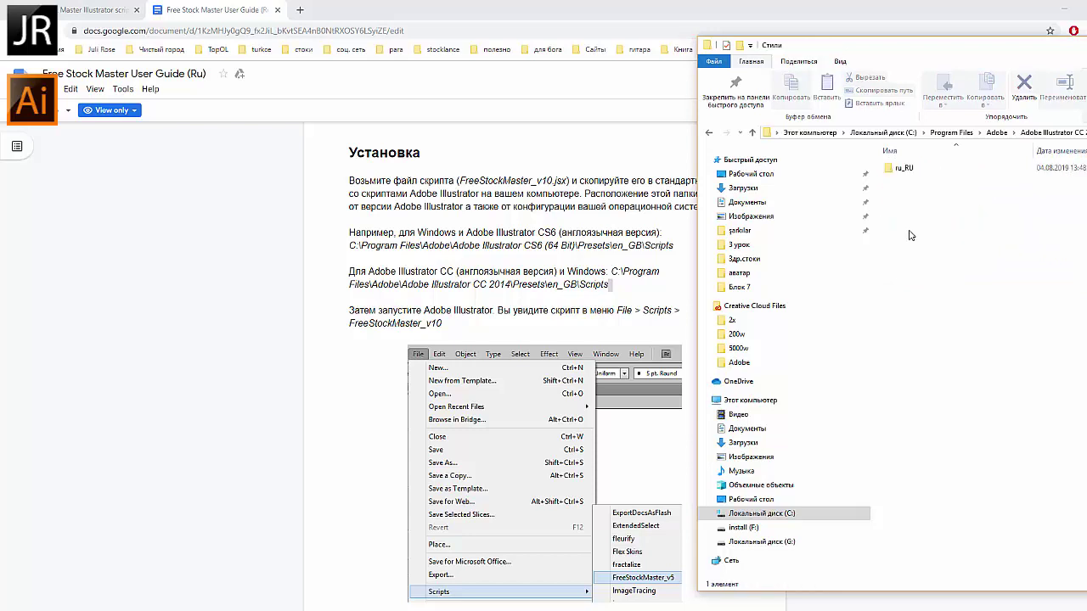
pyautogui.doubleClick(904, 169)
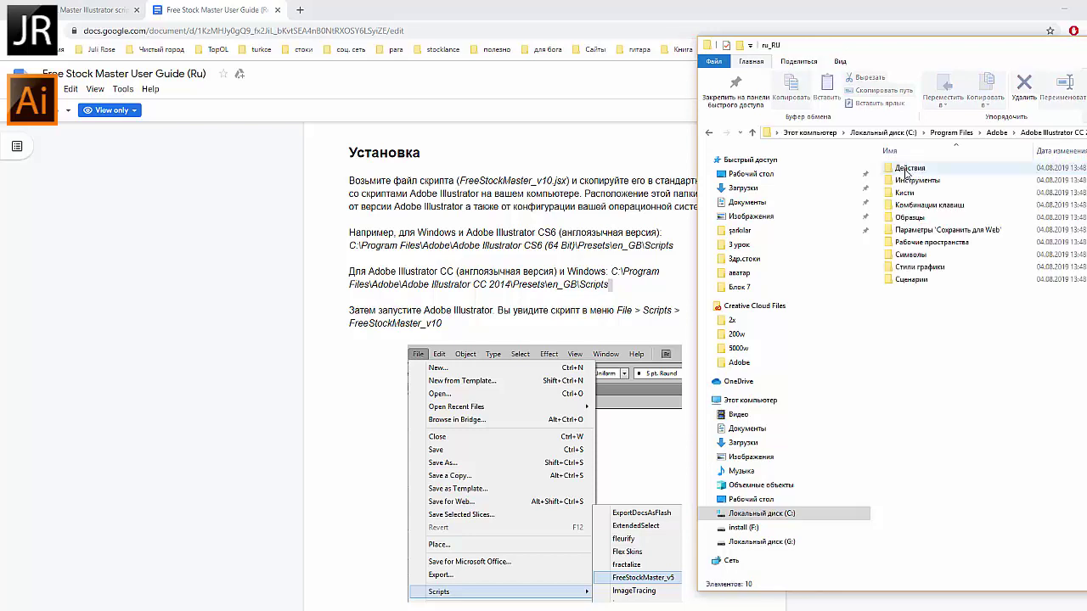
pyautogui.doubleClick(926, 285)
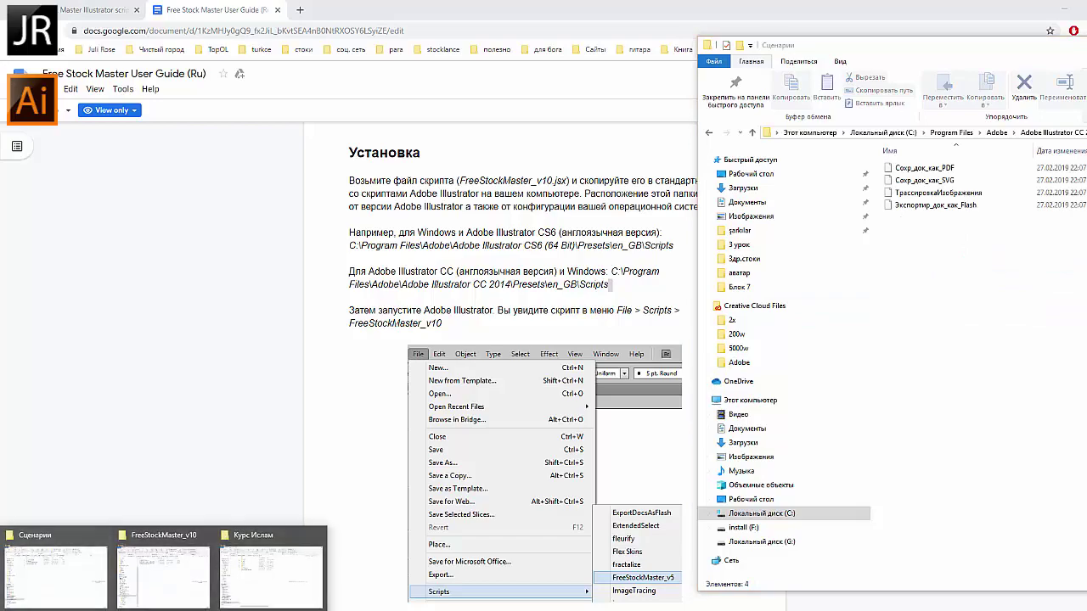
# - Copy the FreeStockMaster_v10 script into Сценарии, granting administrator permission
pyautogui.click(170, 573)
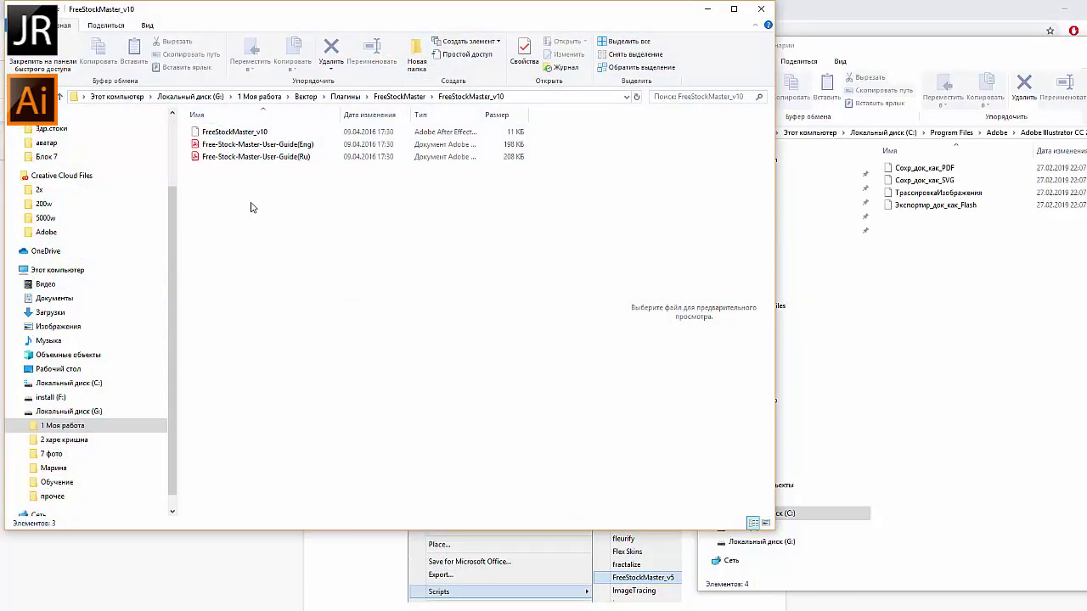
pyautogui.moveTo(234, 132); pyautogui.dragTo(935, 285)
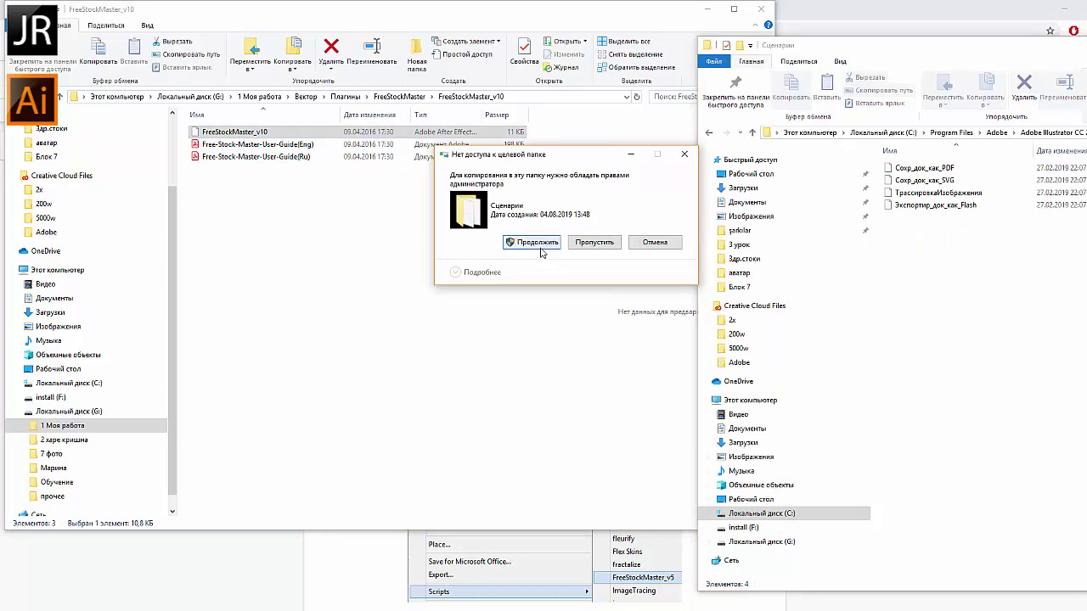
pyautogui.click(540, 246)
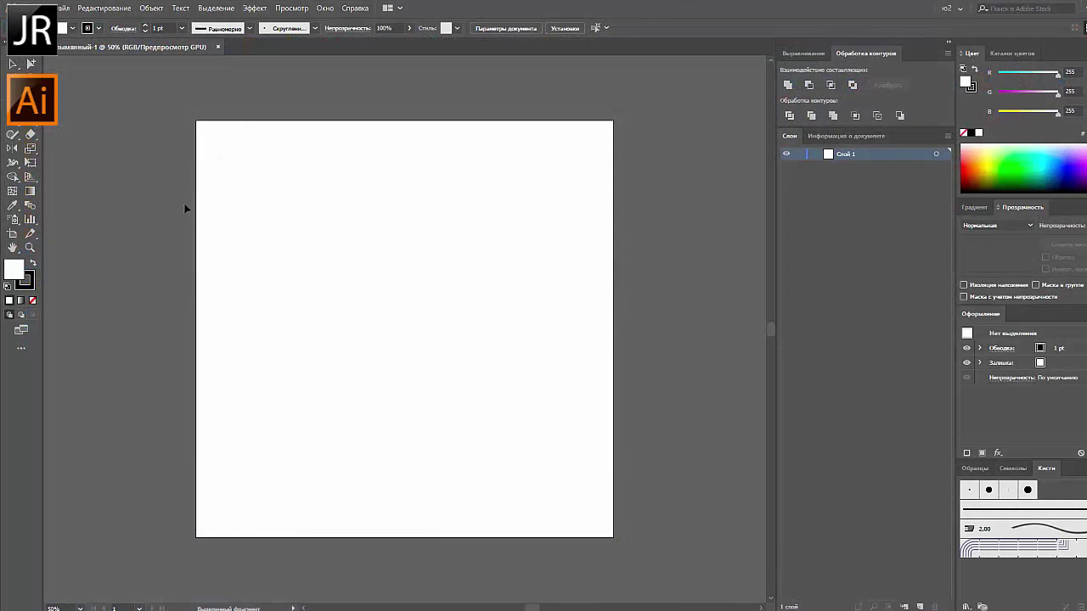
# - Scribble several freehand Pencil loops across the artboard
pyautogui.click(13, 134)
pyautogui.click(50, 150)
pyautogui.moveTo(438, 218)
pyautogui.mouseDown()
pyautogui.moveTo(439, 373)
pyautogui.moveTo(412, 316)
pyautogui.mouseUp()
pyautogui.moveTo(391, 168); pyautogui.dragTo(359, 321)
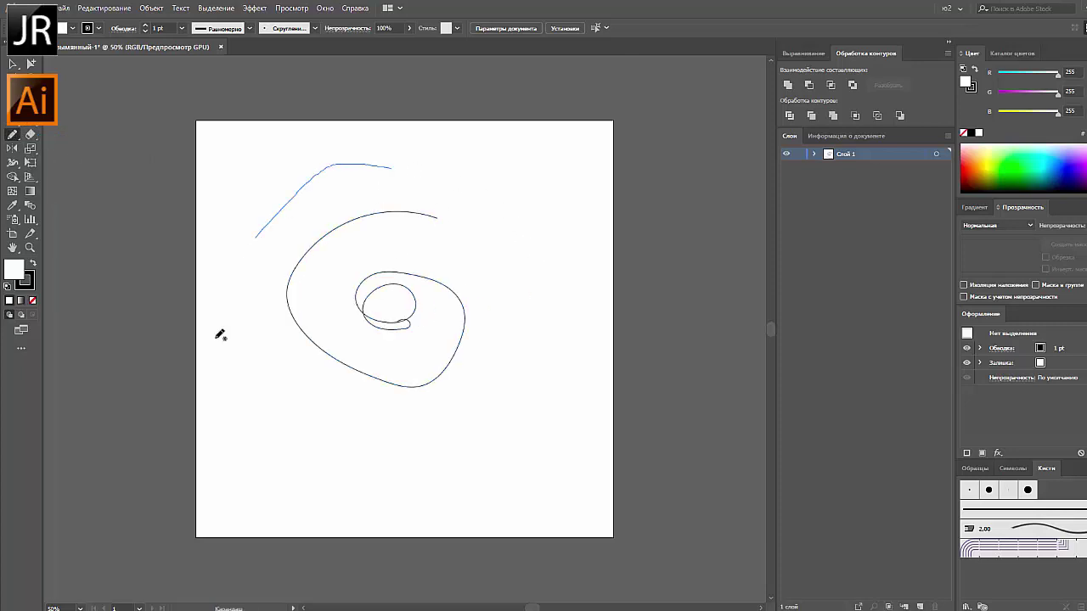
pyautogui.moveTo(512, 322)
pyautogui.mouseDown()
pyautogui.moveTo(255, 243)
pyautogui.moveTo(400, 286)
pyautogui.moveTo(408, 322)
pyautogui.mouseUp()
pyautogui.moveTo(338, 281); pyautogui.dragTo(503, 310)
pyautogui.moveTo(491, 407)
pyautogui.mouseDown()
pyautogui.moveTo(339, 388)
pyautogui.moveTo(373, 352)
pyautogui.mouseUp()
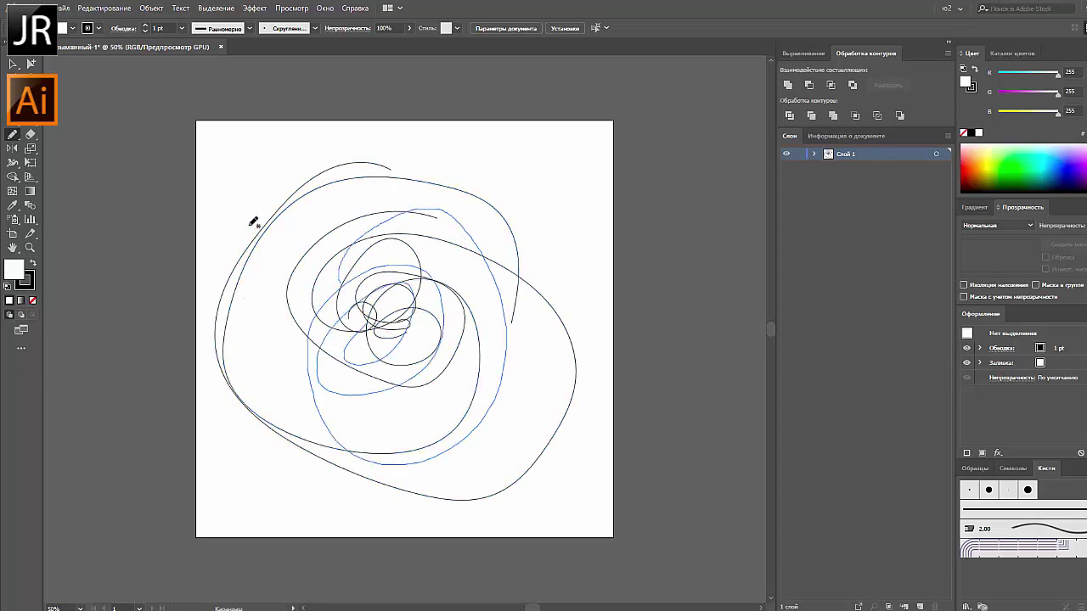
# - Select all scribble paths, show Objects statistics in Document Info, then deselect
pyautogui.press('v')
pyautogui.moveTo(170, 145); pyautogui.dragTo(546, 419)
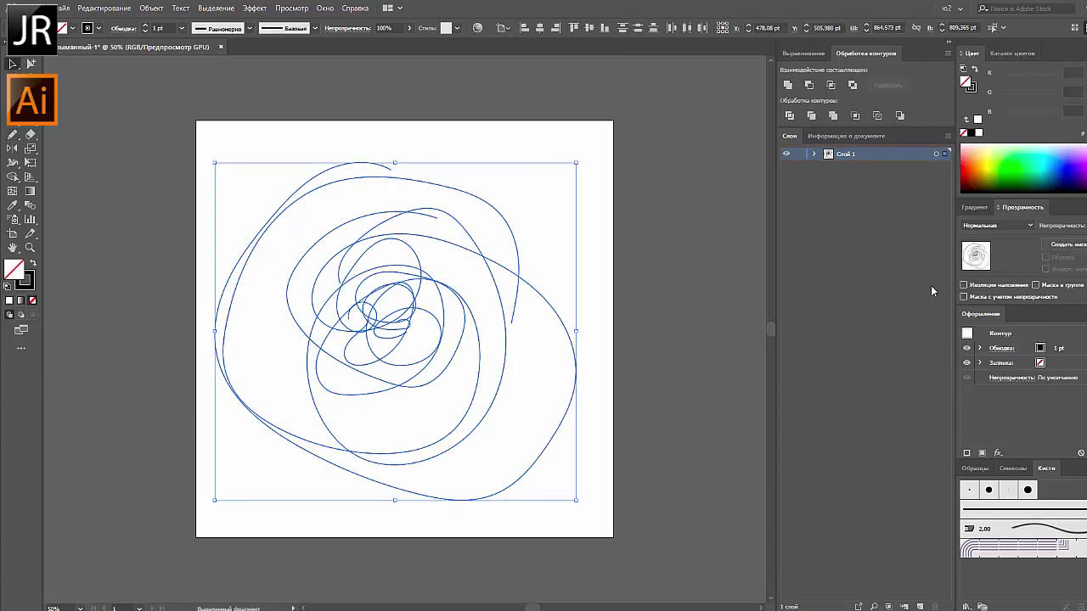
pyautogui.click(847, 136)
pyautogui.click(948, 136)
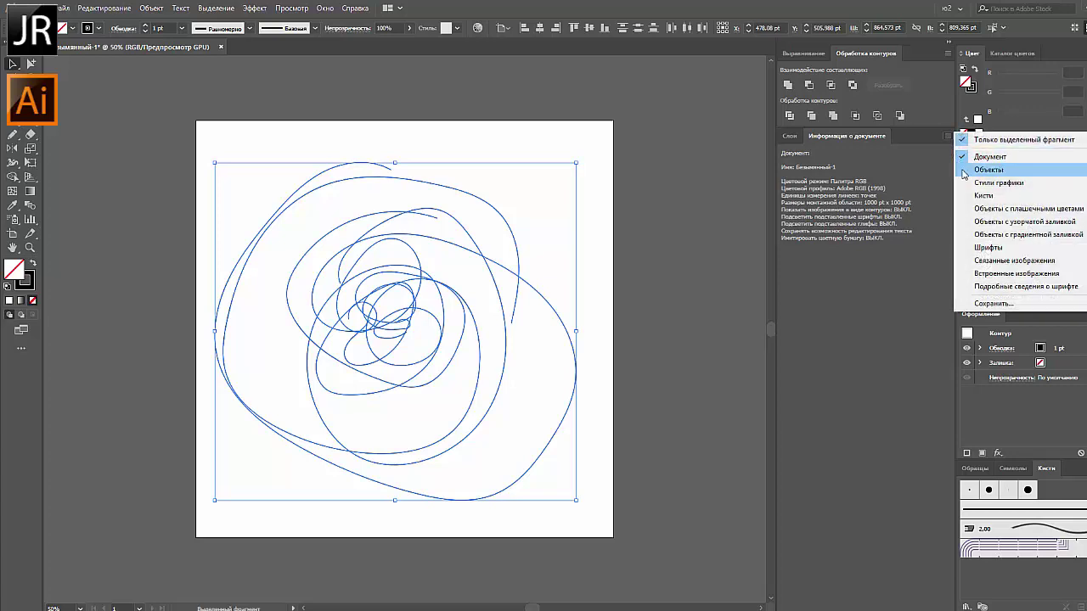
pyautogui.click(963, 174)
pyautogui.click(691, 240)
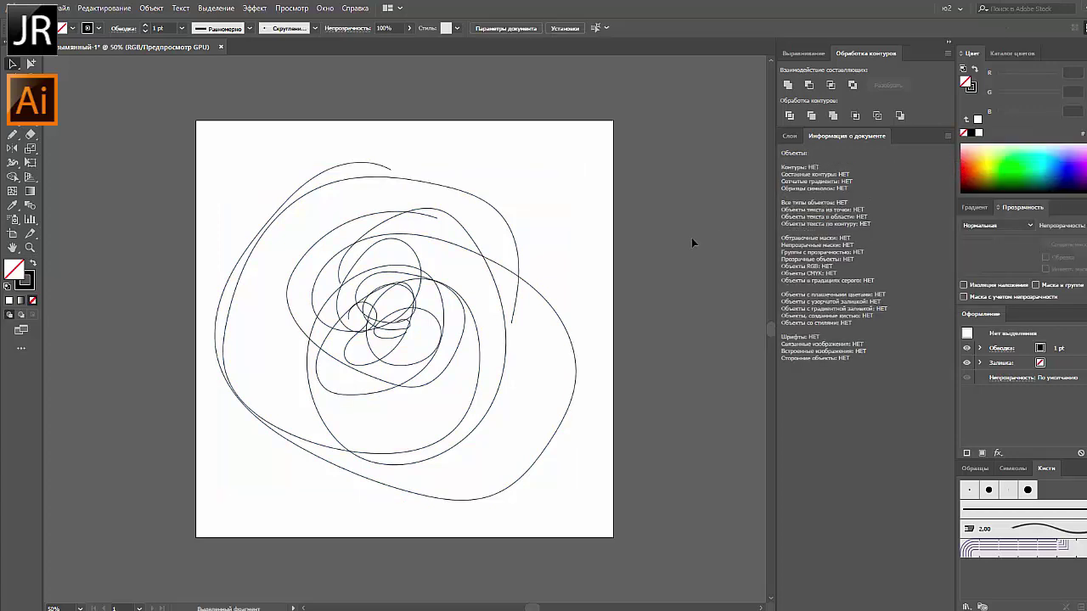
# - Run the FreeStockMaster_v10 script and scan the artwork with complicated-object search on
pyautogui.click(63, 8)
pyautogui.moveTo(86, 258)
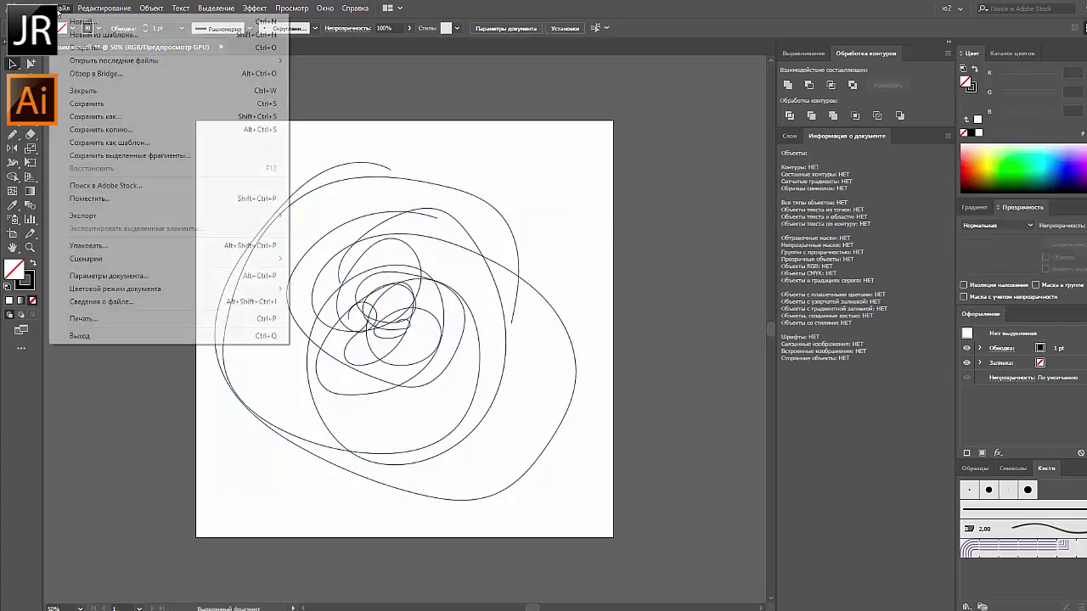
pyautogui.click(308, 259)
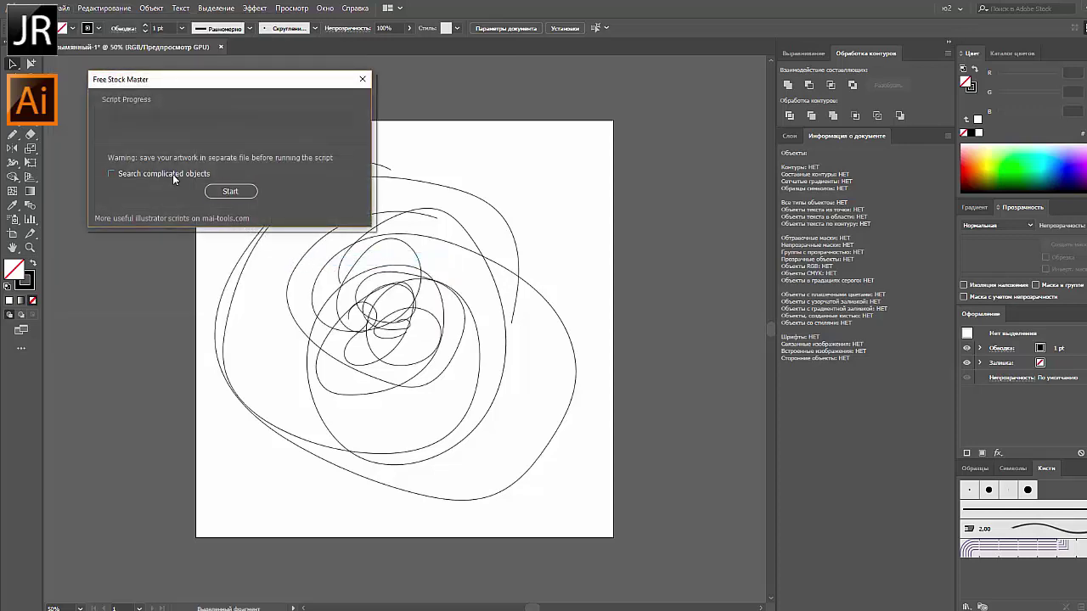
pyautogui.click(172, 174)
pyautogui.click(225, 192)
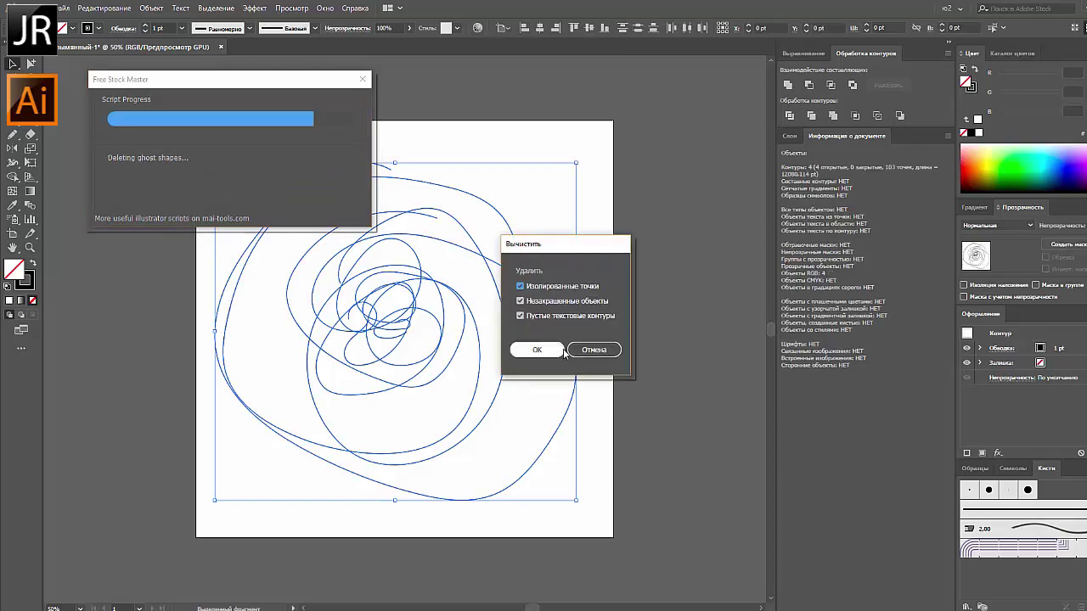
pyautogui.click(557, 351)
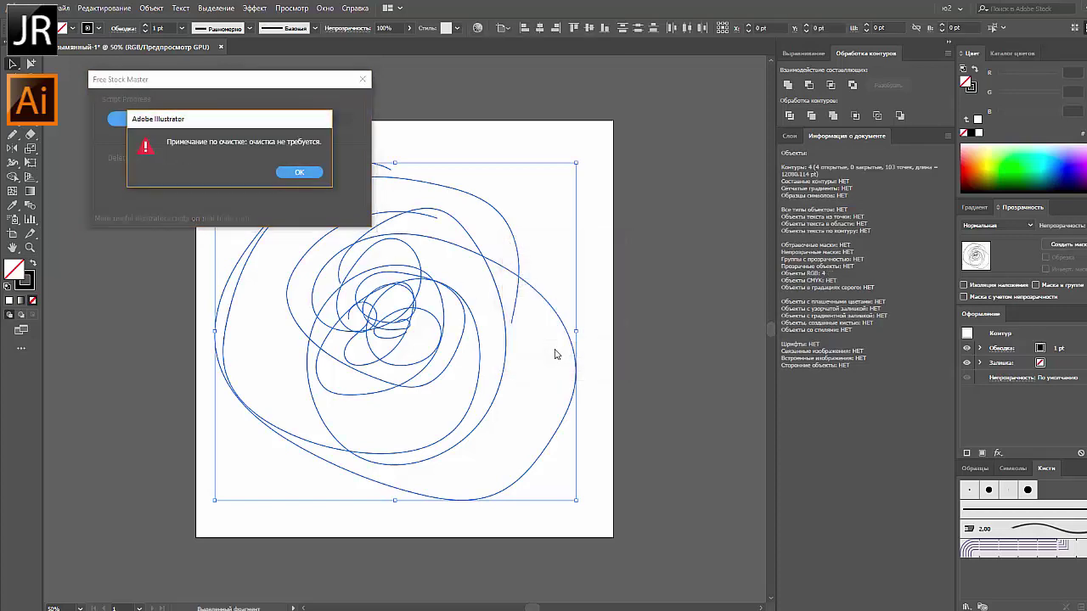
pyautogui.click(294, 173)
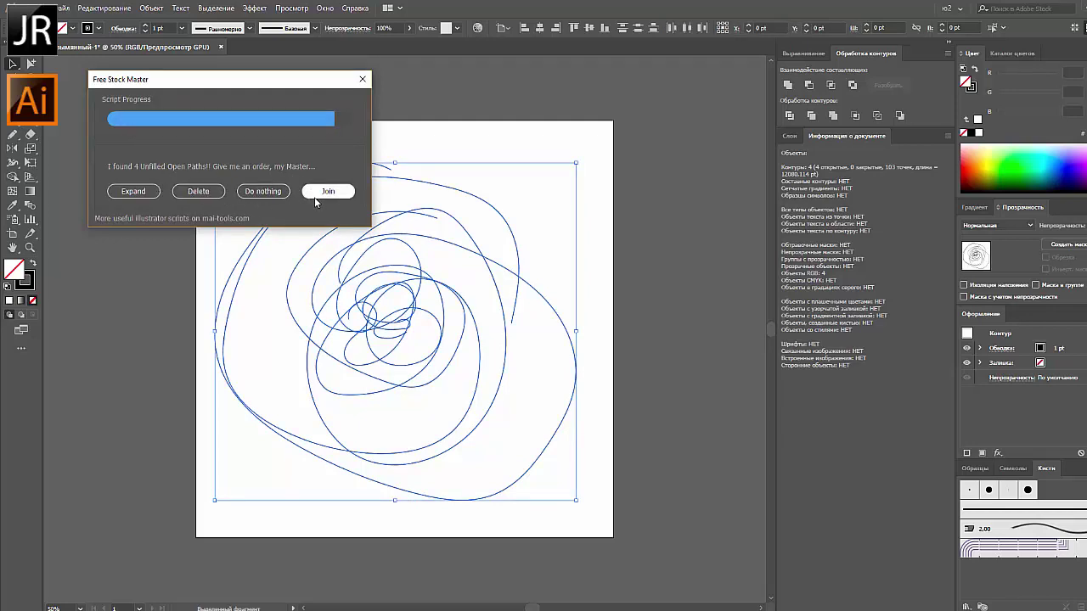
# - Expand the scribble's fills and strokes, clean the panels, and close the script
pyautogui.click(157, 192)
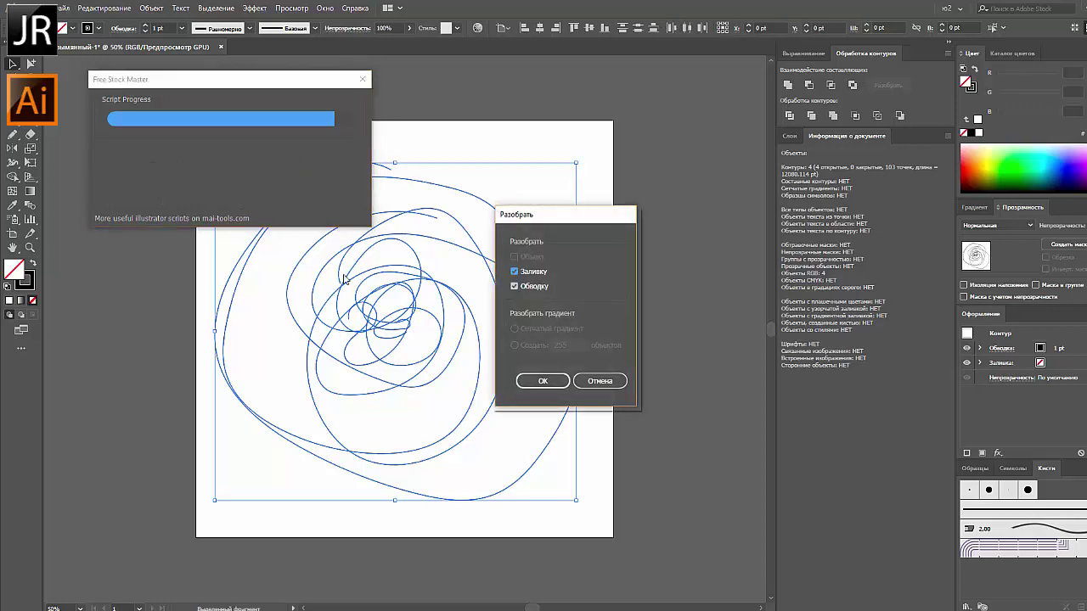
pyautogui.click(542, 382)
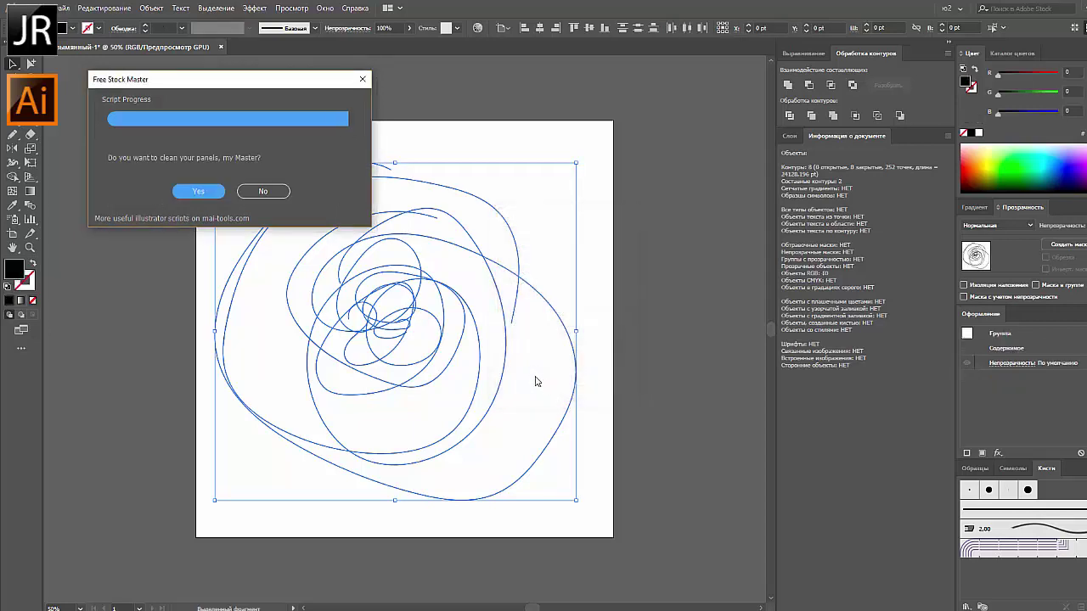
pyautogui.click(198, 191)
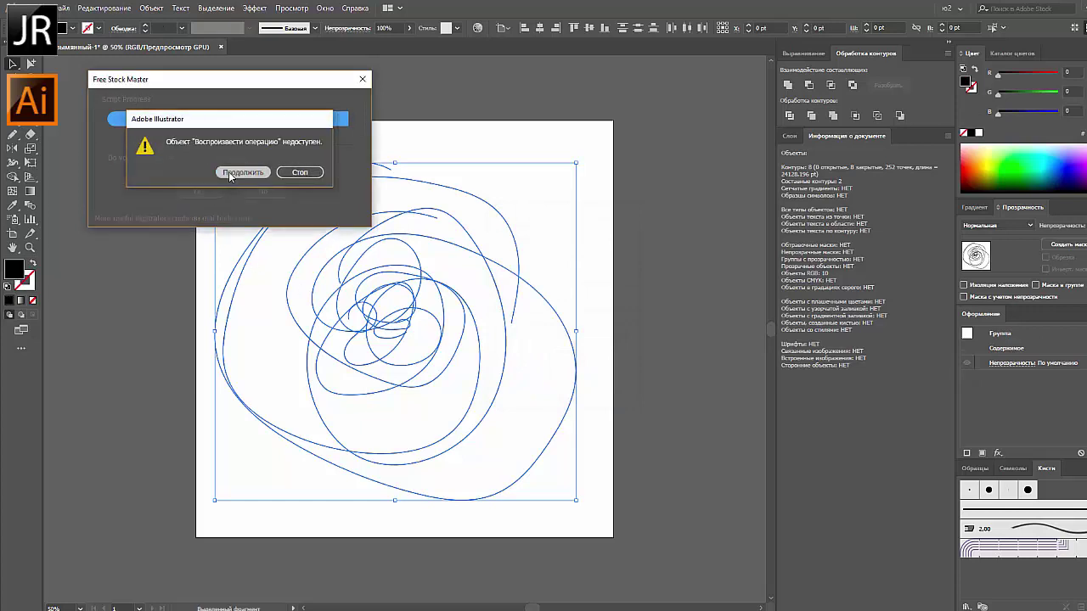
pyautogui.click(243, 174)
pyautogui.click(236, 192)
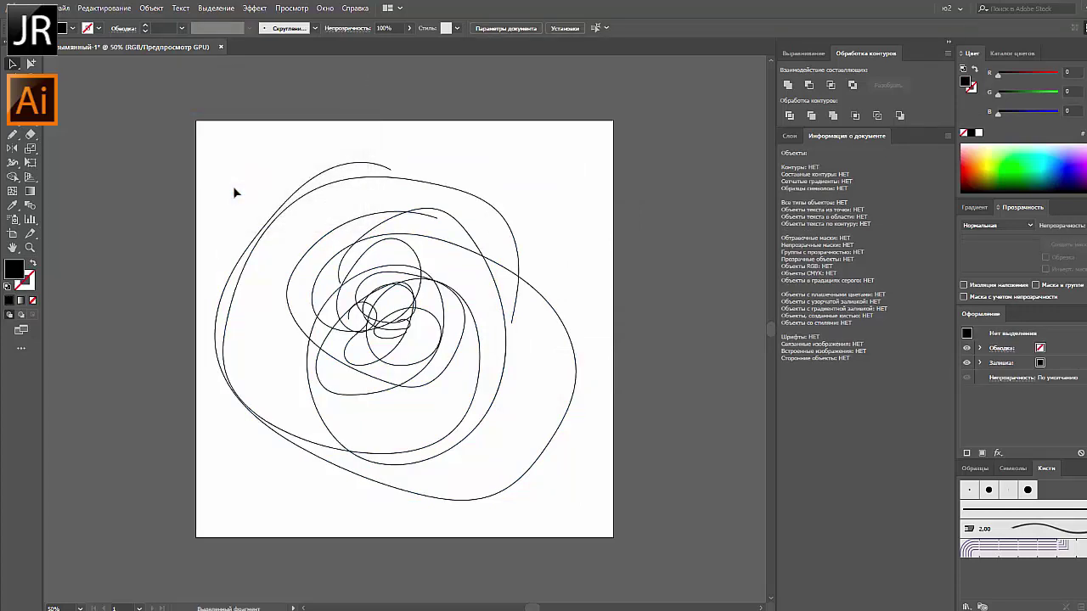
# - Zoom in and select one scribble path to inspect the expanded outlines
pyautogui.hotkey('ctrl', 'a')
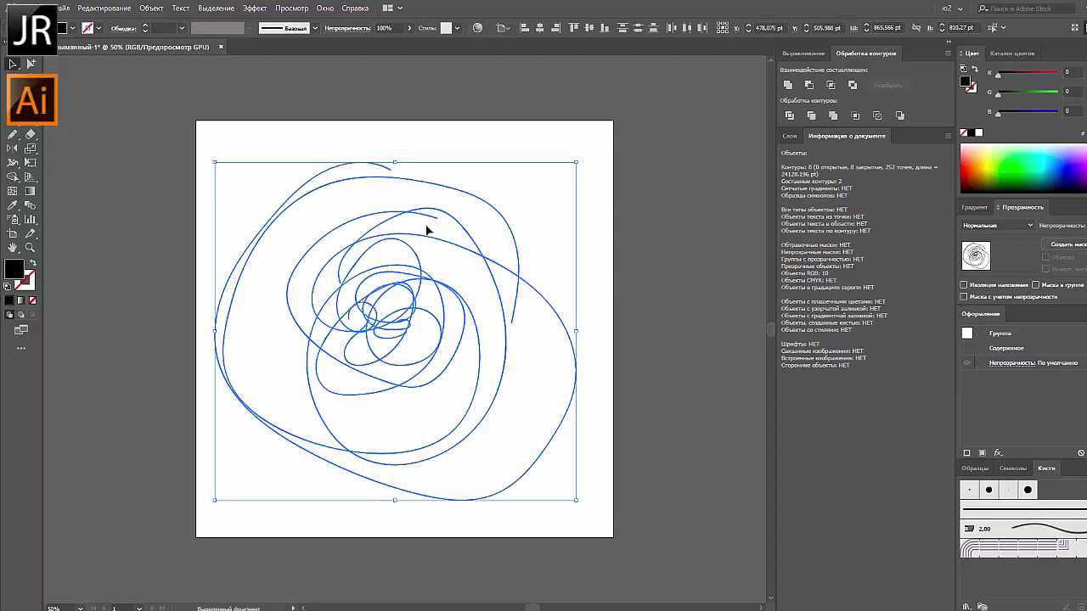
pyautogui.click(573, 243)
pyautogui.scroll(3, 510, 293)
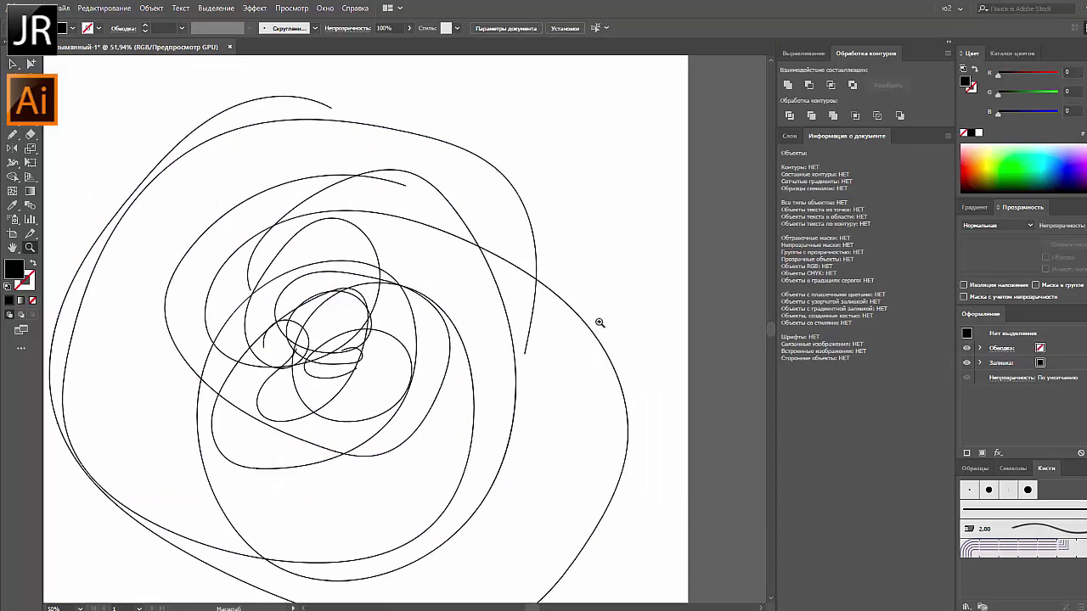
pyautogui.scroll(3, 600, 318)
pyautogui.click(525, 327)
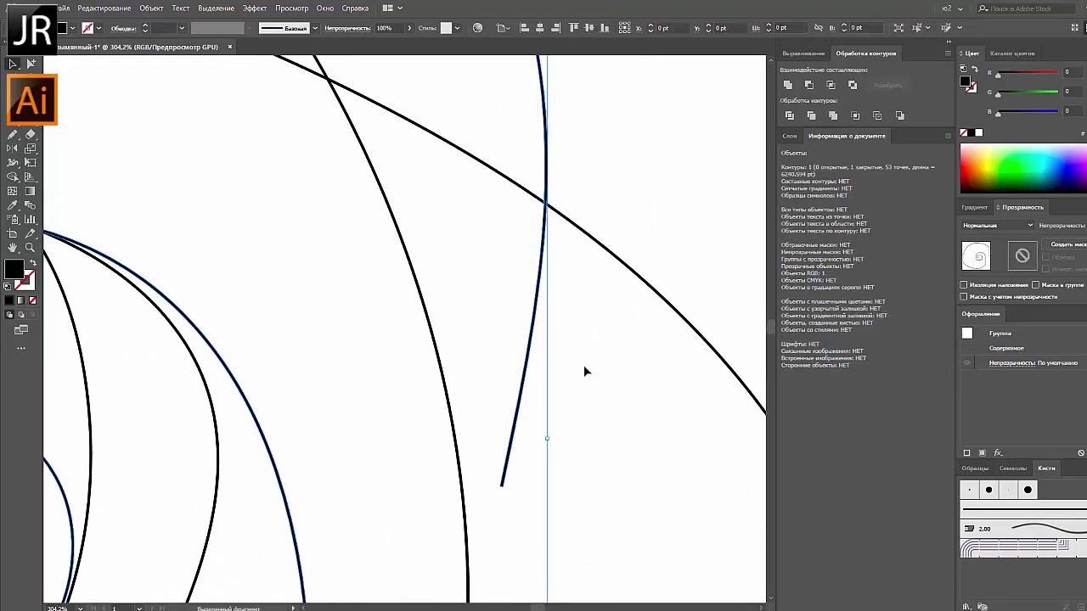
pyautogui.click(602, 437)
# - Zoom back out, marquee-select the whole scribble and delete it
pyautogui.scroll(-3, 602, 438)
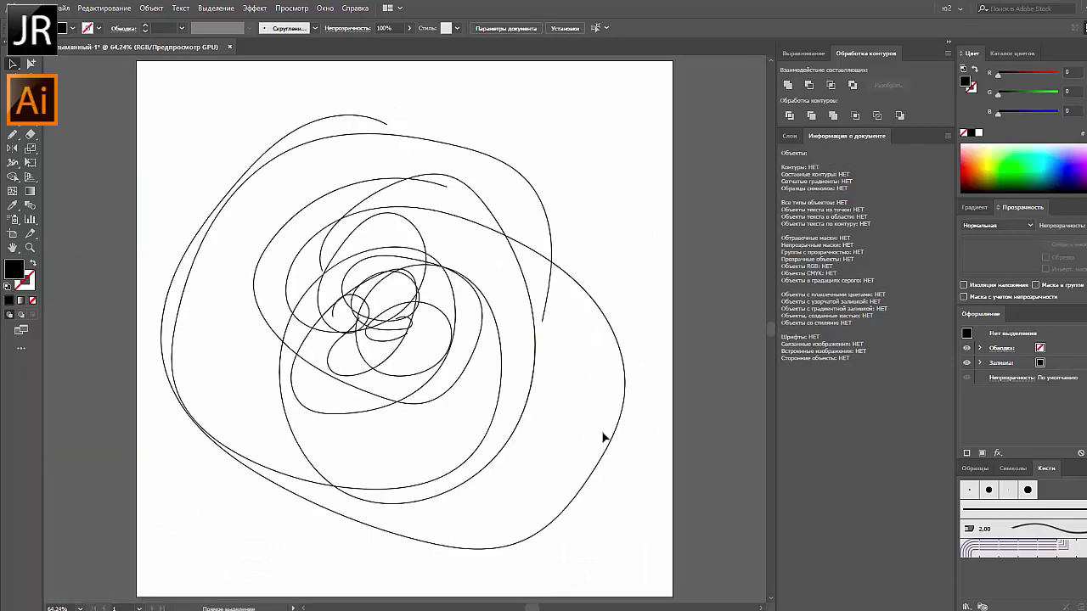
pyautogui.scroll(-1, 602, 436)
pyautogui.moveTo(593, 221); pyautogui.dragTo(310, 401)
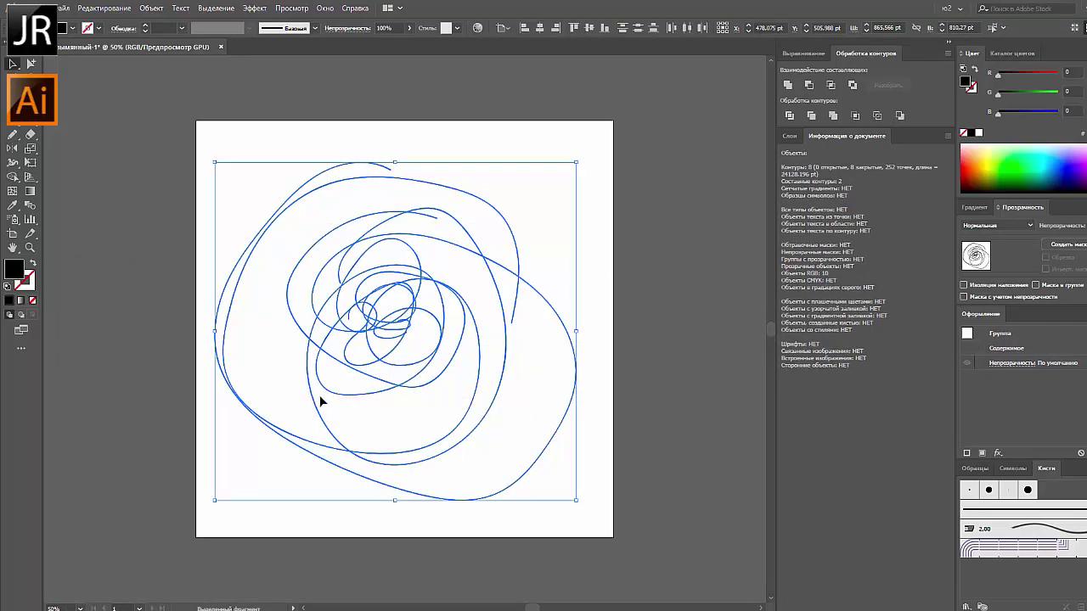
pyautogui.press('Delete')
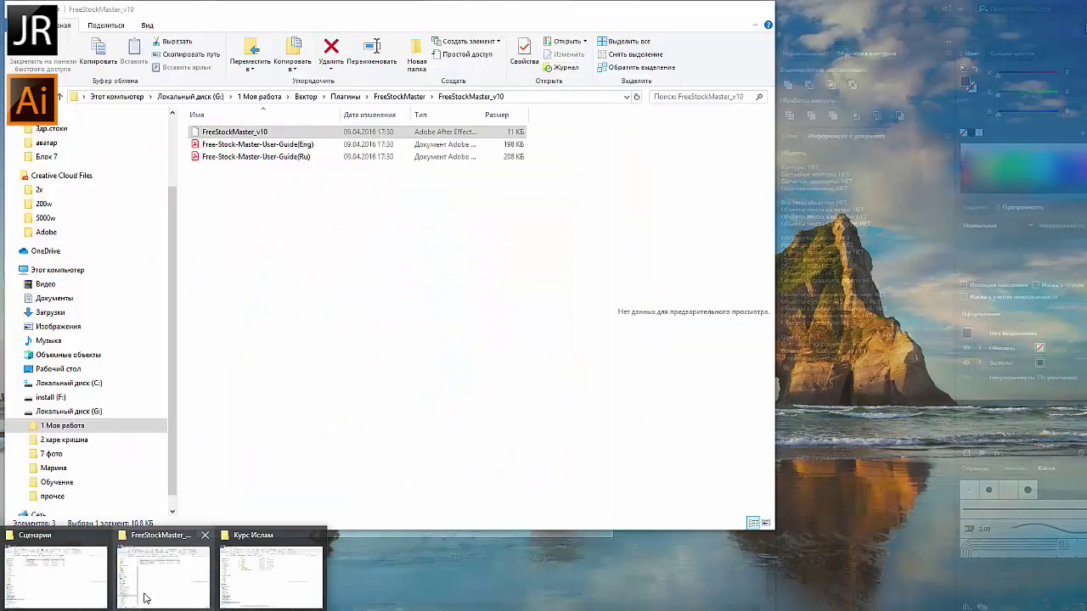
# - Navigate Explorer up from FreeStockMaster_v10 to the Плагины folder
pyautogui.click(146, 599)
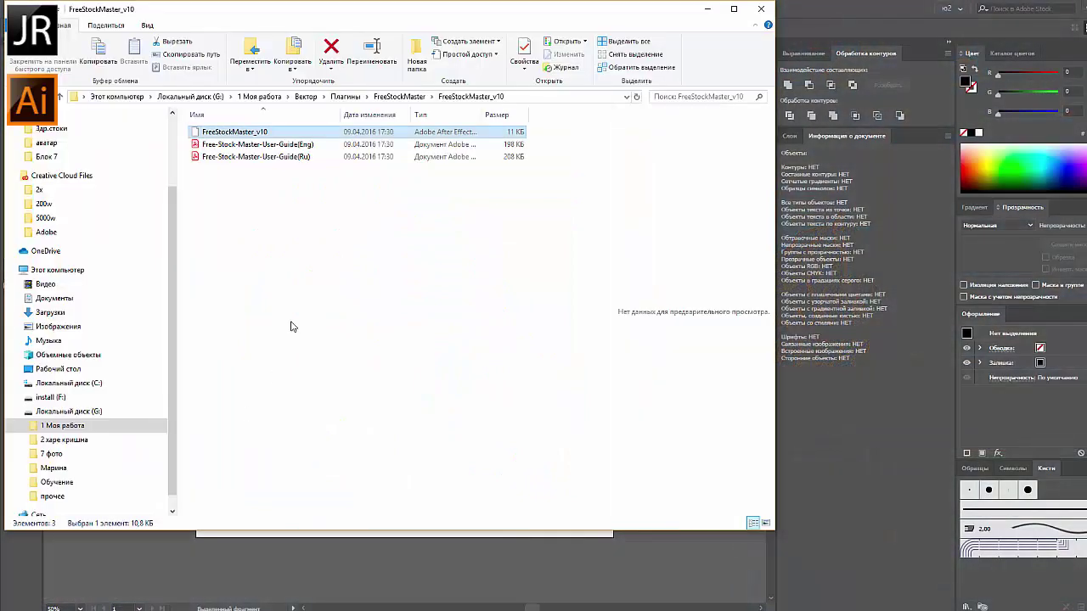
pyautogui.click(53, 552)
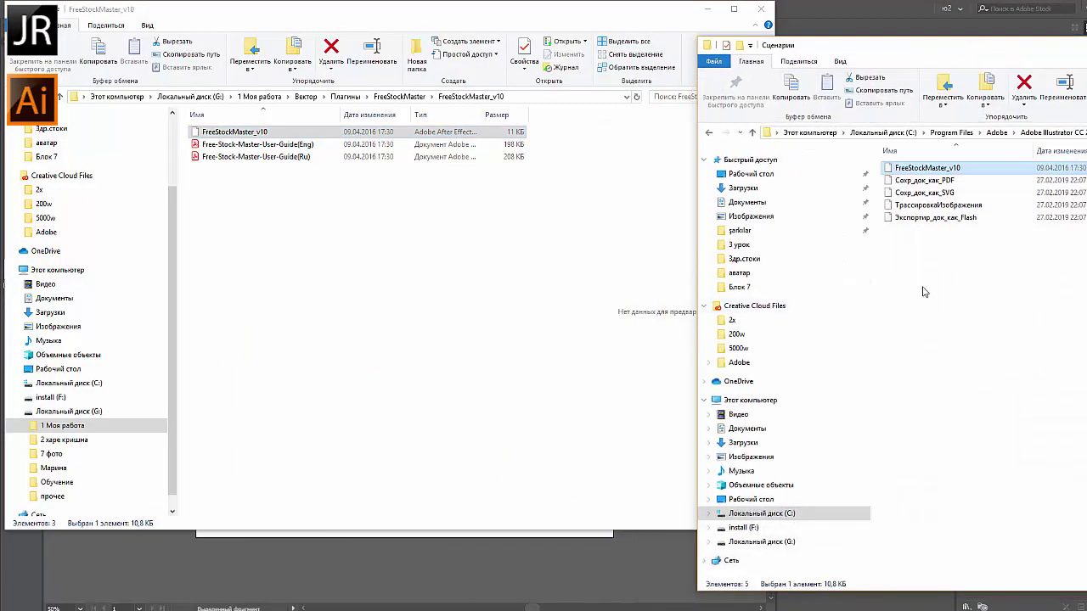
pyautogui.click(435, 257)
pyautogui.hotkey('alt', 'Up')
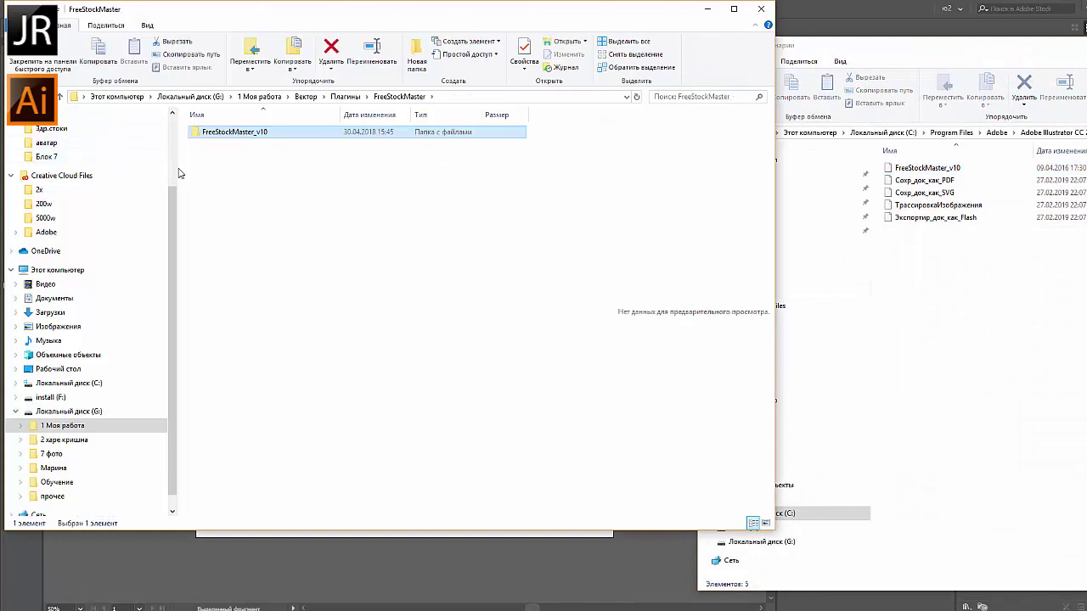
pyautogui.hotkey('alt', 'Left')
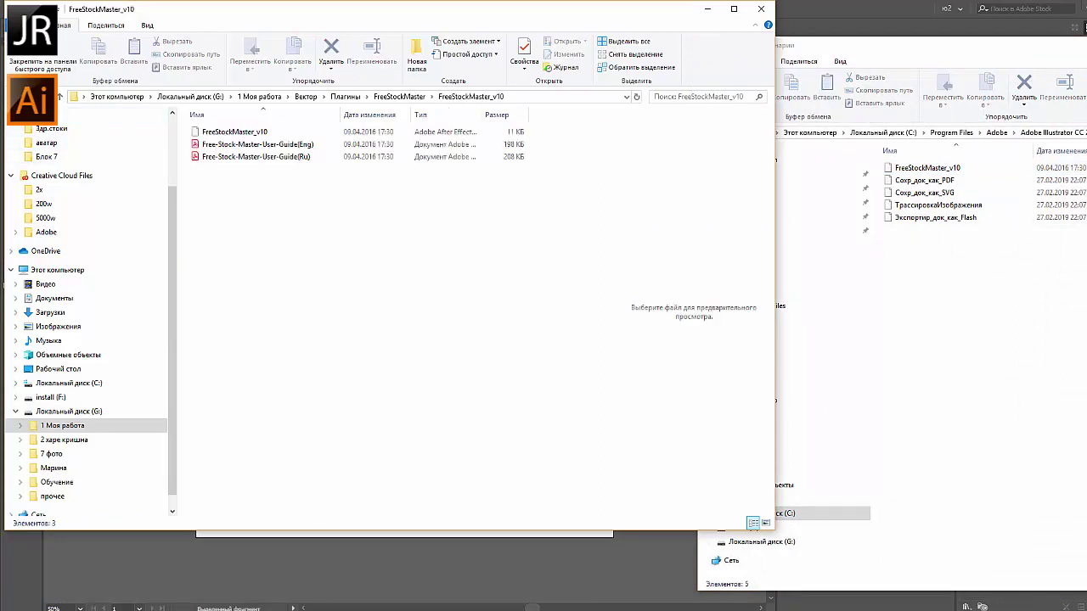
pyautogui.hotkey('alt', 'Up')
pyautogui.click(345, 97)
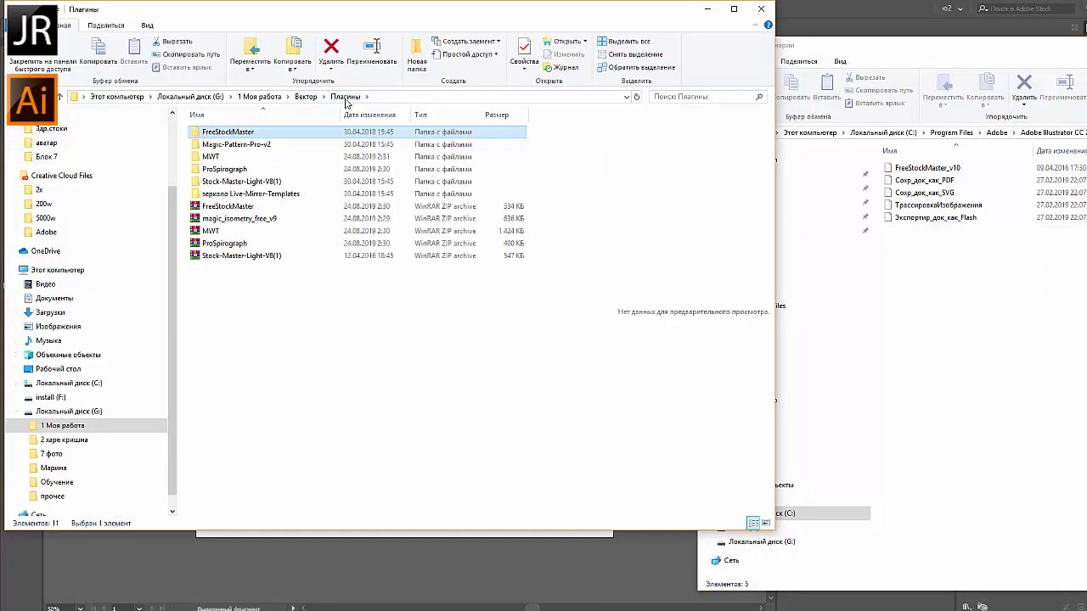
# - Open the MWT folder, then its Magic Wheel Templates subfolder
pyautogui.doubleClick(214, 151)
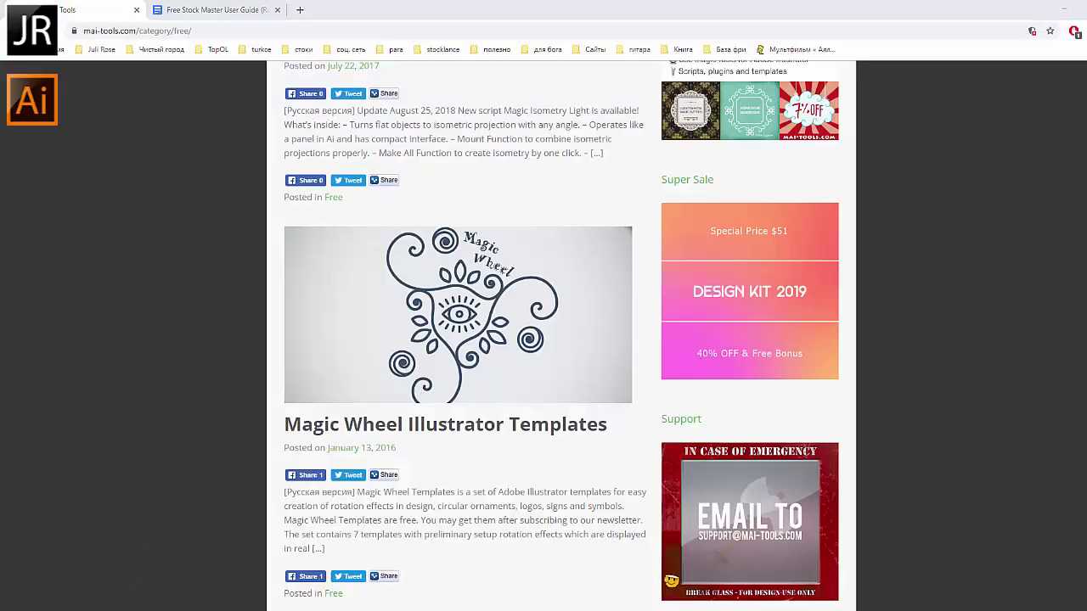
pyautogui.click(144, 594)
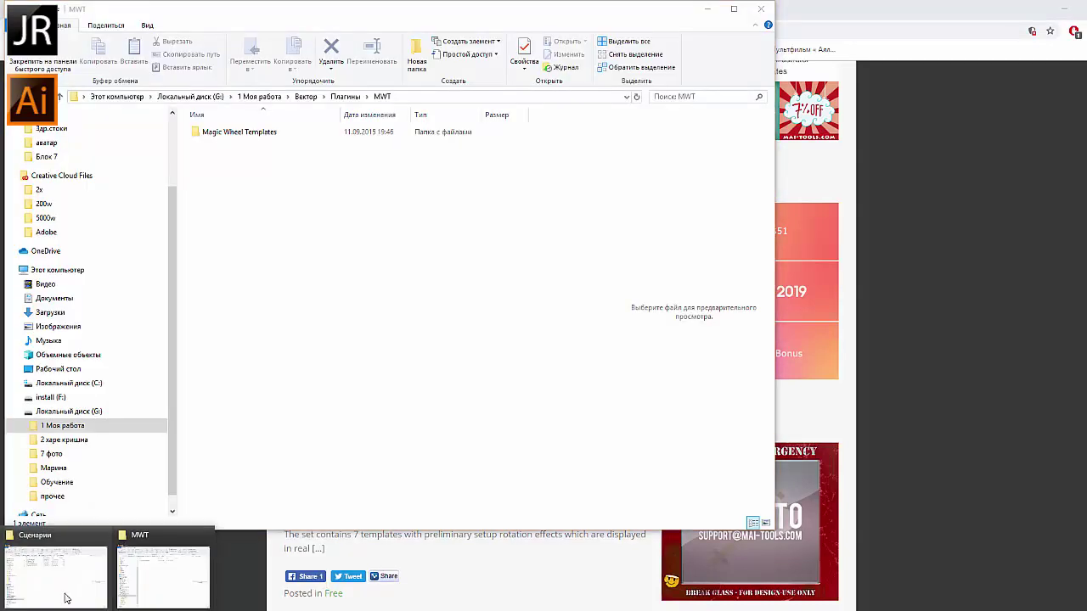
pyautogui.click(65, 592)
pyautogui.doubleClick(242, 132)
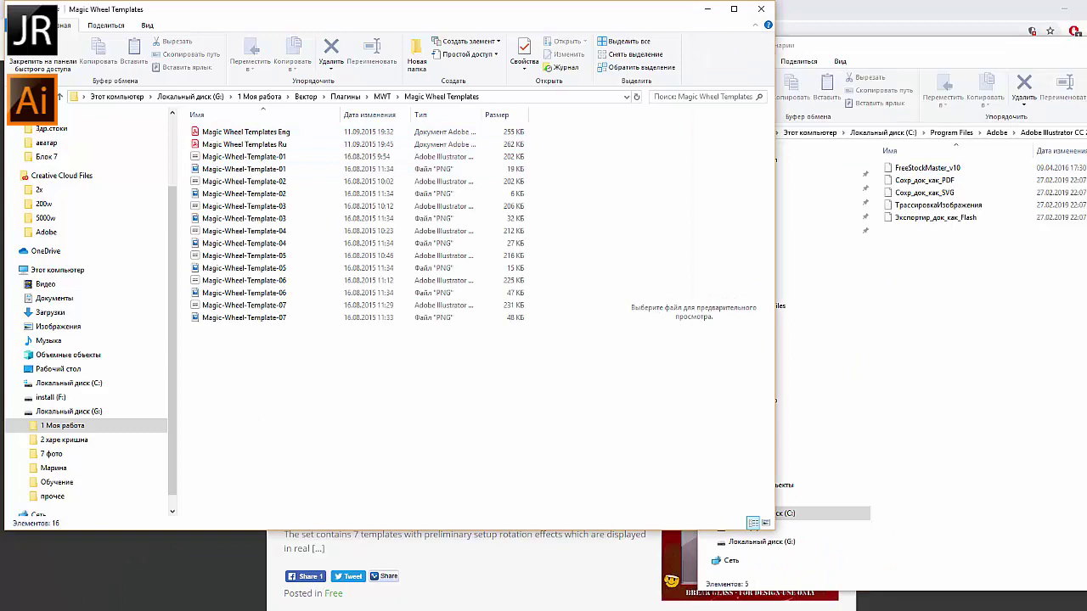
# - Switch to Magic Wheel Templates Ru.pdf and read down to page 3, 'Использование в Adobe Illustrator'
pyautogui.click(246, 598)
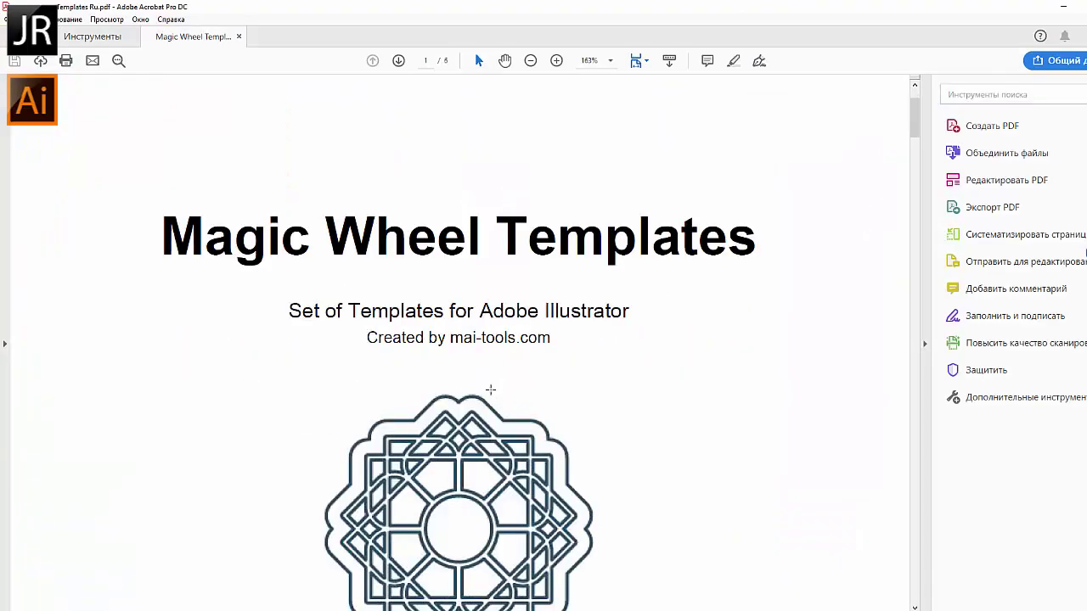
pyautogui.scroll(-2, 490, 390)
pyautogui.scroll(-3, 490, 390)
pyautogui.scroll(-3, 491, 396)
pyautogui.scroll(-4, 491, 395)
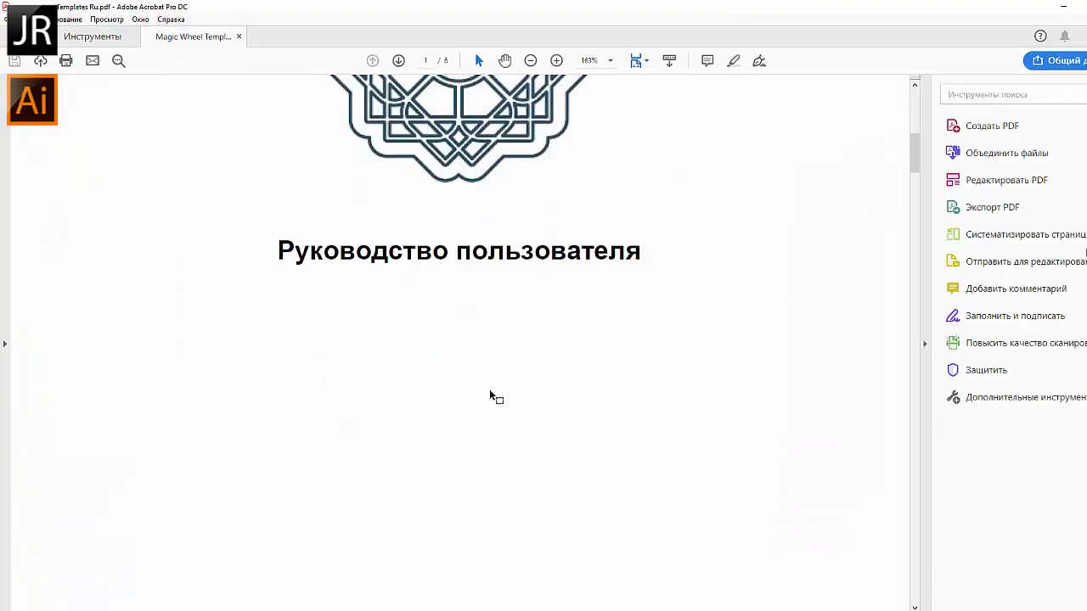
pyautogui.scroll(-4, 497, 397)
pyautogui.scroll(-4, 491, 393)
pyautogui.scroll(-2, 489, 391)
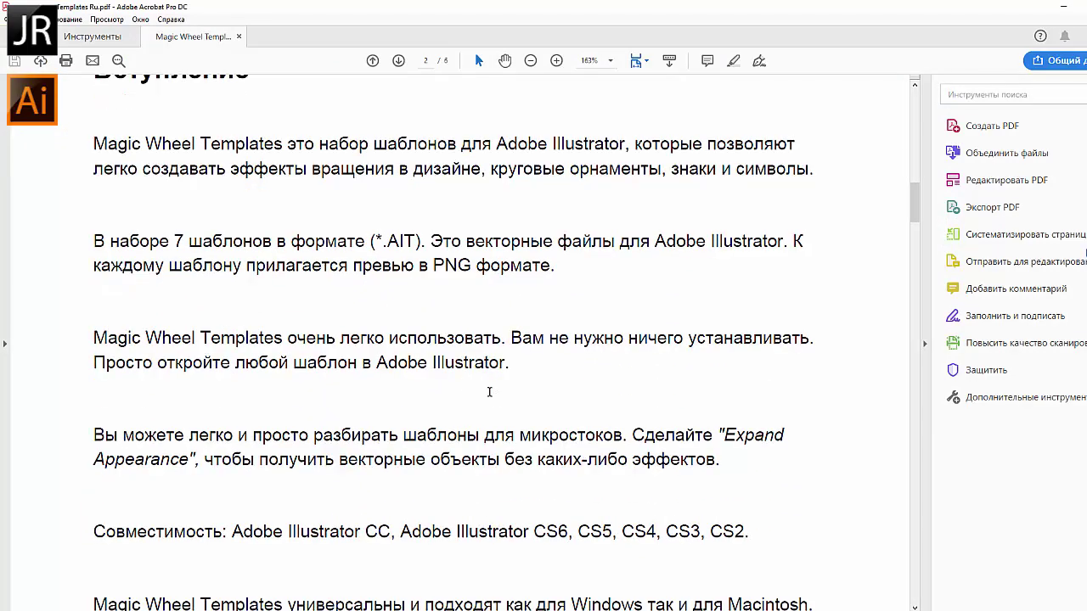
pyautogui.scroll(-2, 489, 392)
pyautogui.scroll(-4, 492, 395)
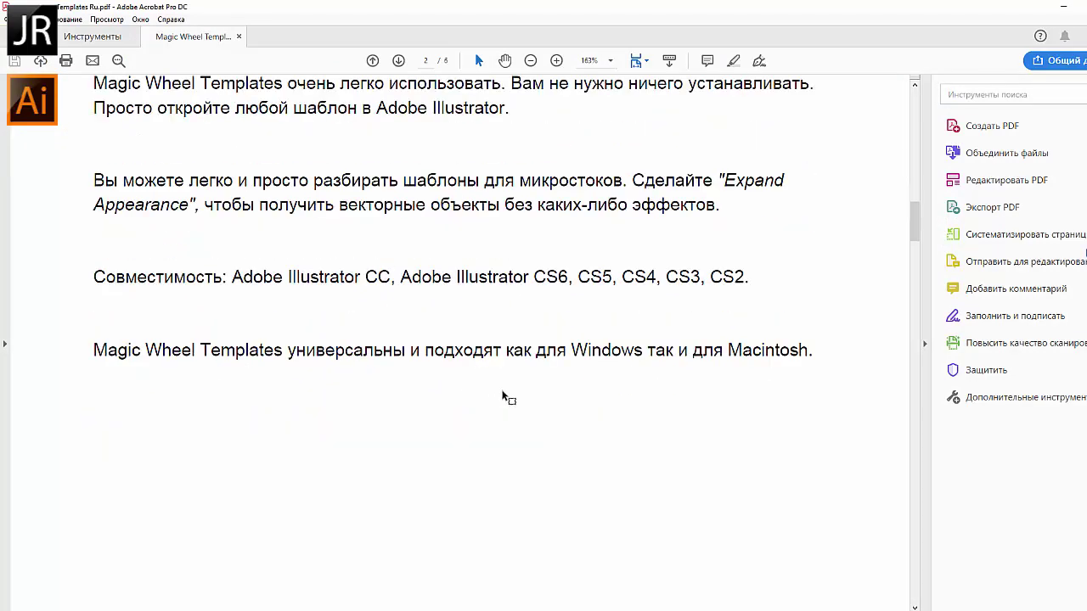
pyautogui.scroll(-2, 504, 396)
pyautogui.scroll(-2, 505, 395)
pyautogui.scroll(-2, 501, 394)
pyautogui.scroll(-2, 505, 401)
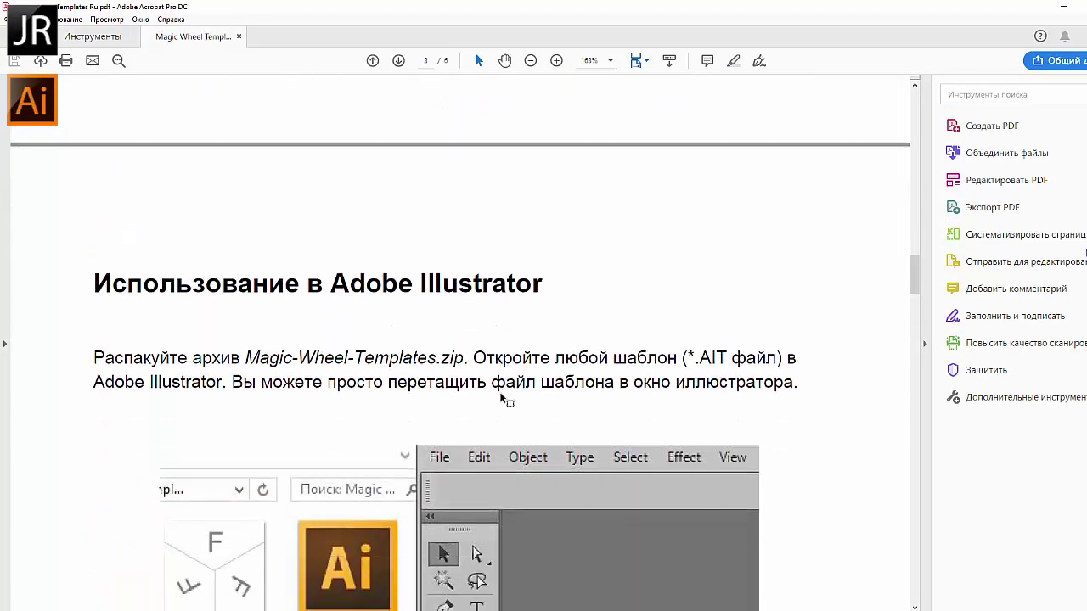
pyautogui.scroll(-2, 500, 393)
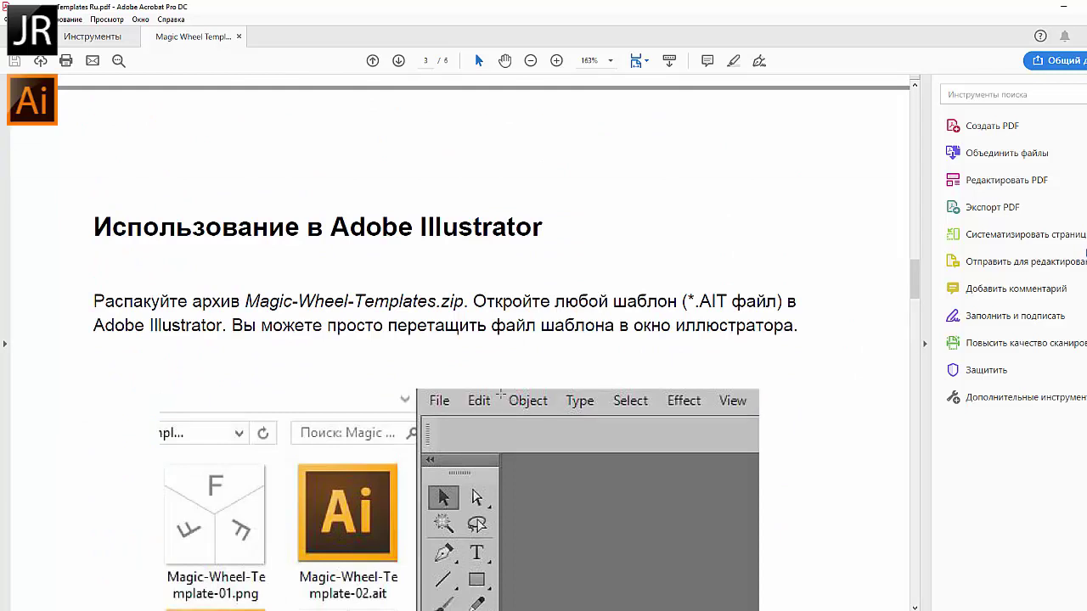
pyautogui.scroll(-2, 500, 393)
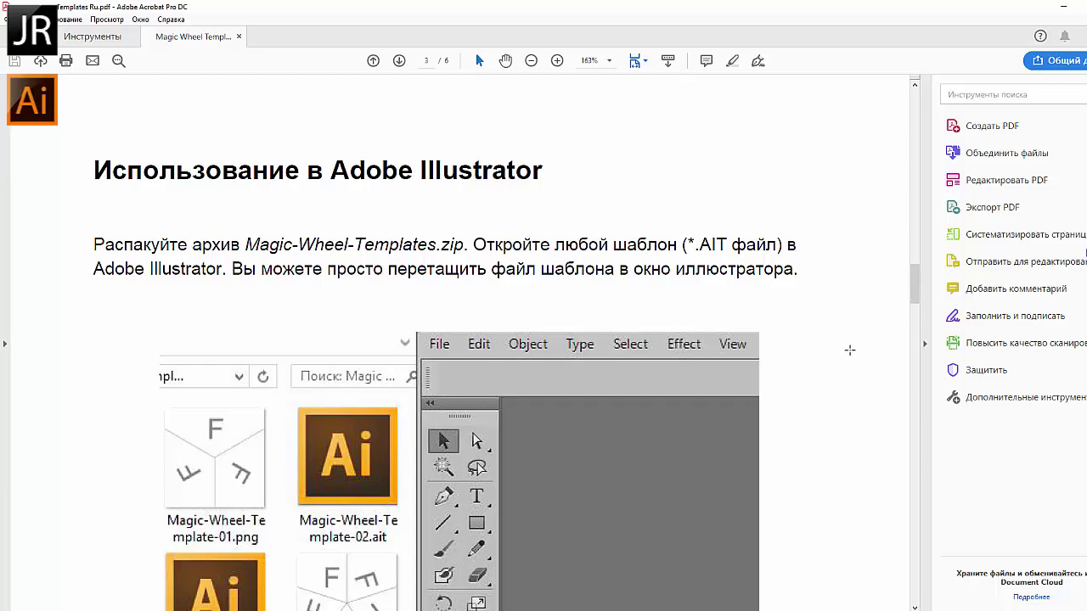
pyautogui.scroll(-5, 849, 349)
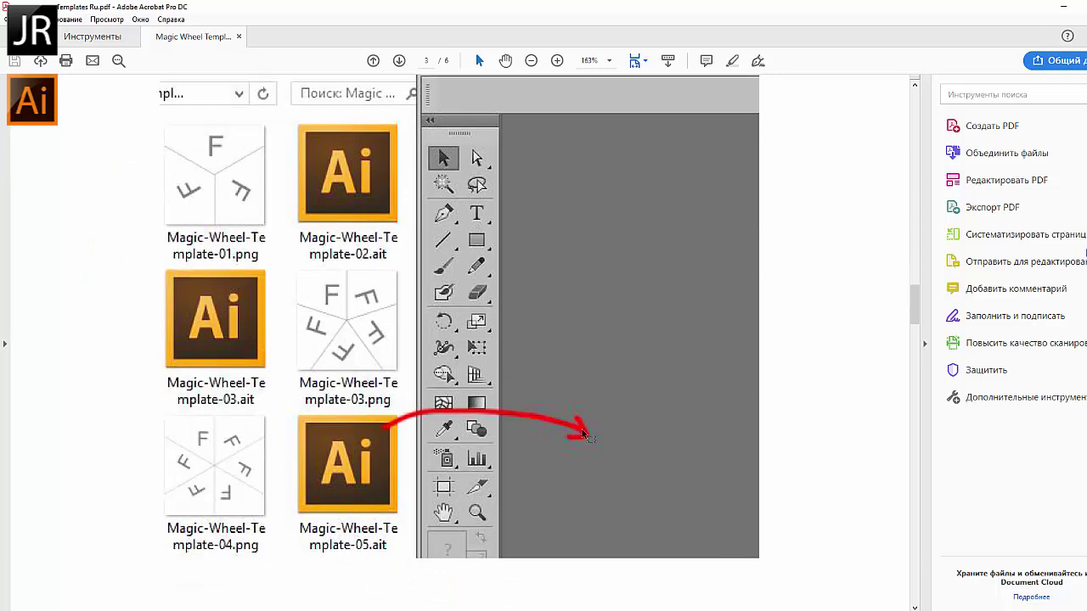
pyautogui.scroll(-2, 582, 429)
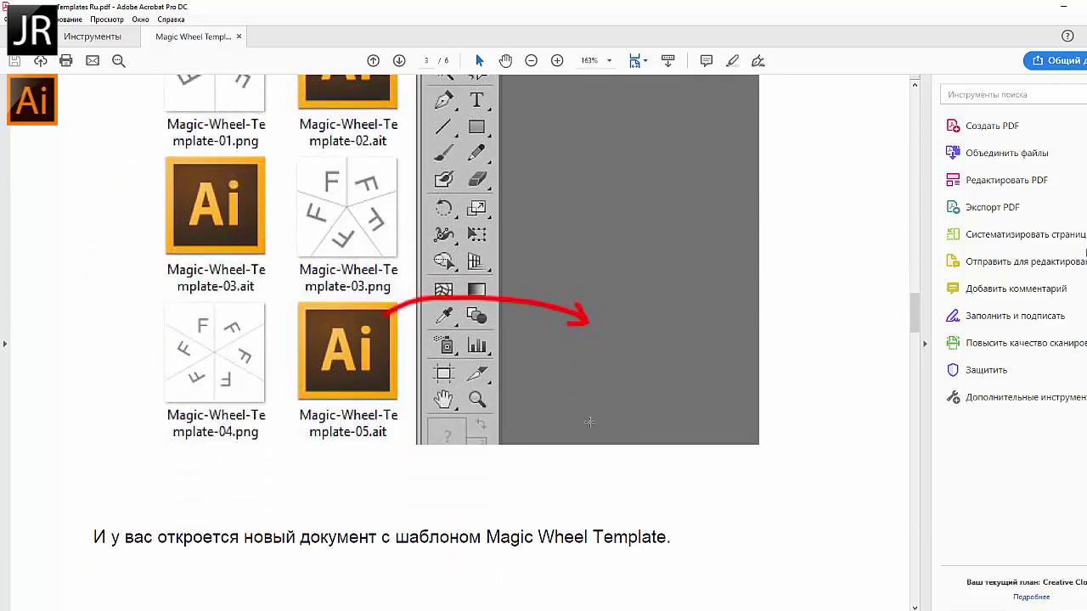
pyautogui.scroll(-2, 582, 416)
pyautogui.scroll(-2, 450, 402)
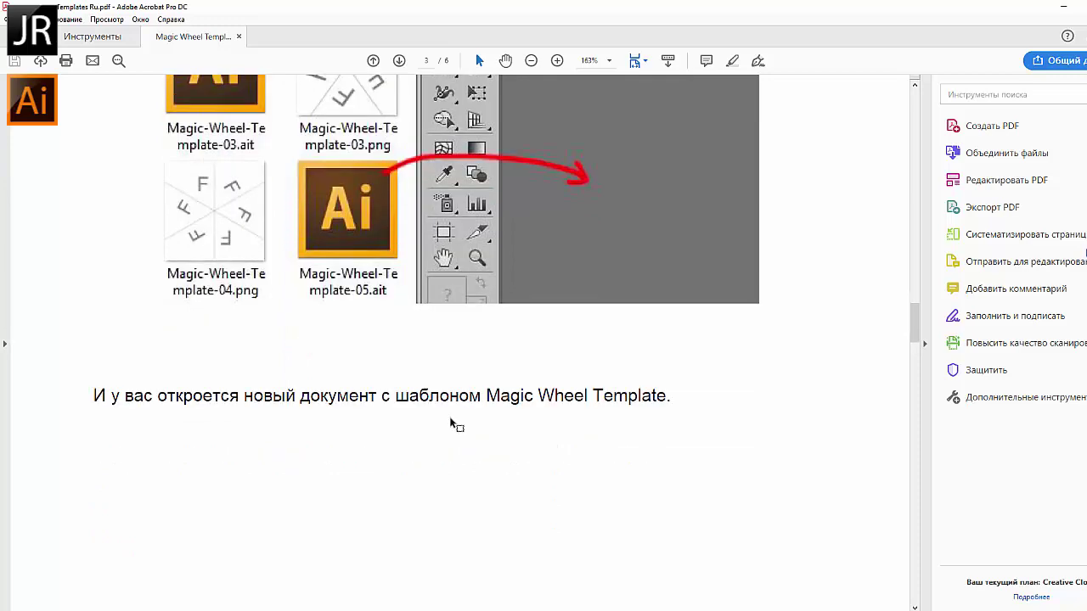
pyautogui.scroll(1, 450, 420)
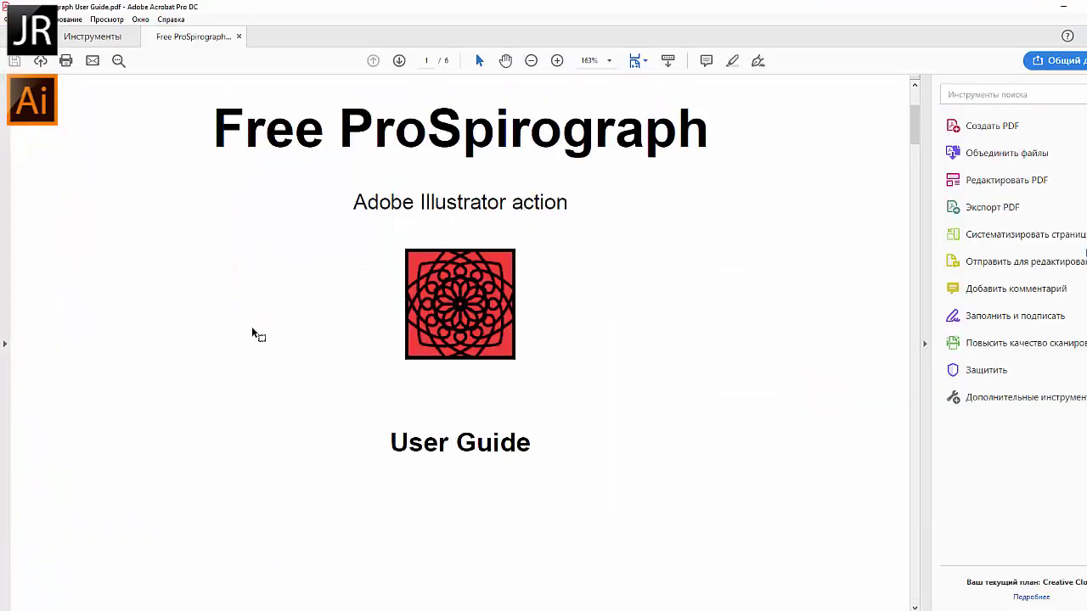
# - Scroll the Free ProSpirograph User Guide from its title page to the page 3 Installation steps
pyautogui.scroll(-3, 256, 334)
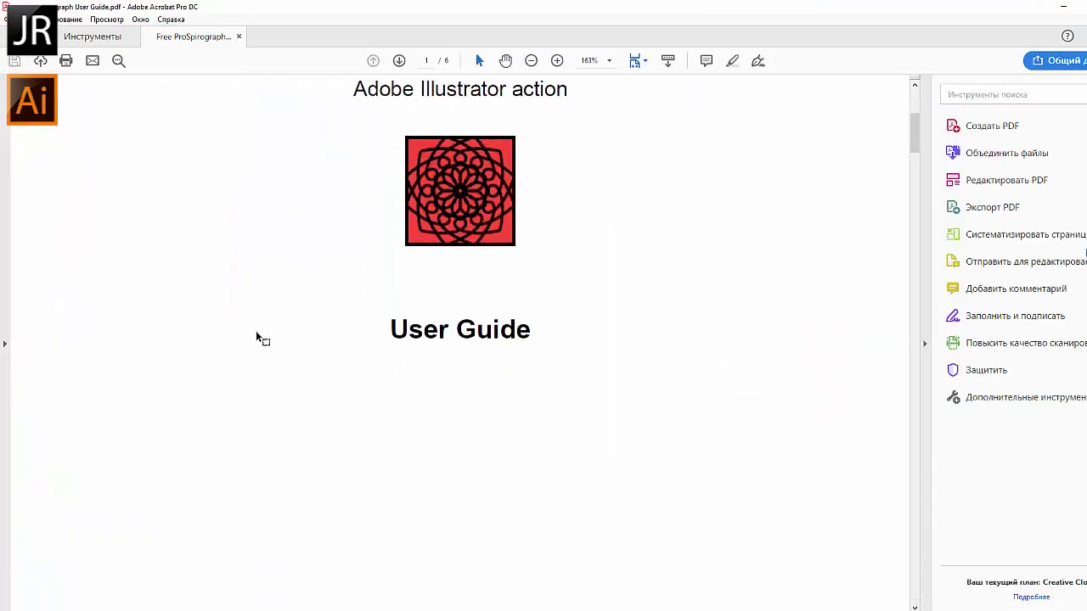
pyautogui.scroll(-2, 256, 337)
pyautogui.scroll(-3, 255, 352)
pyautogui.scroll(-3, 263, 359)
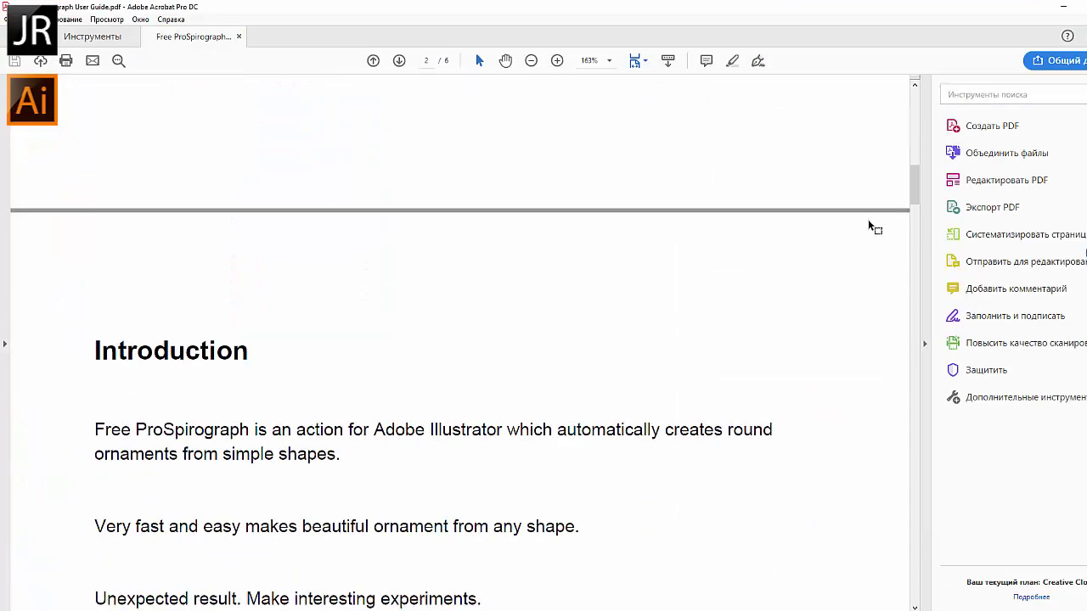
pyautogui.moveTo(914, 183); pyautogui.dragTo(929, 289)
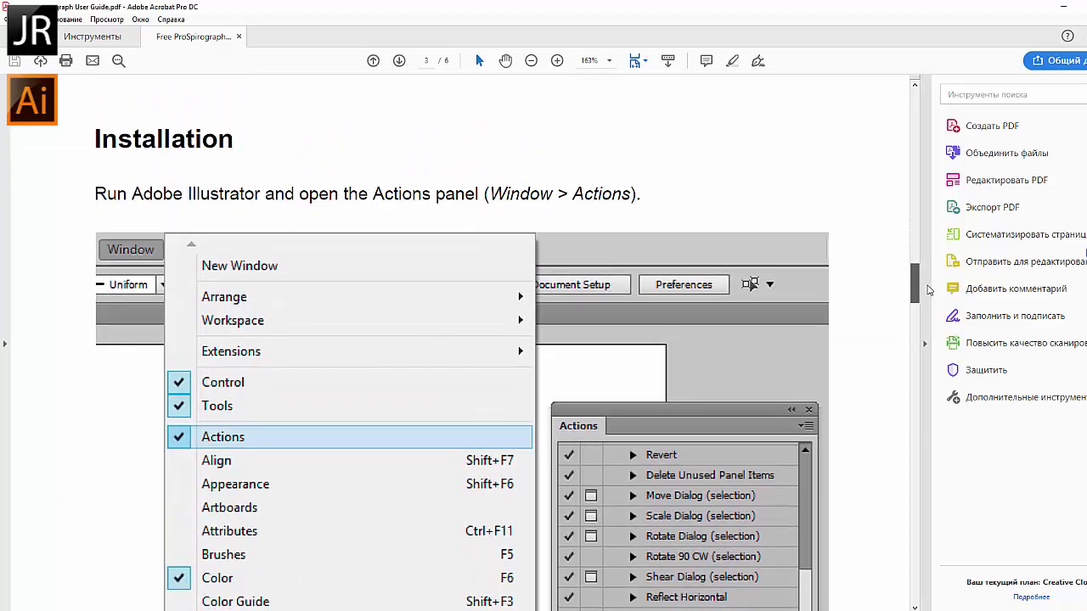
pyautogui.scroll(-1, 928, 290)
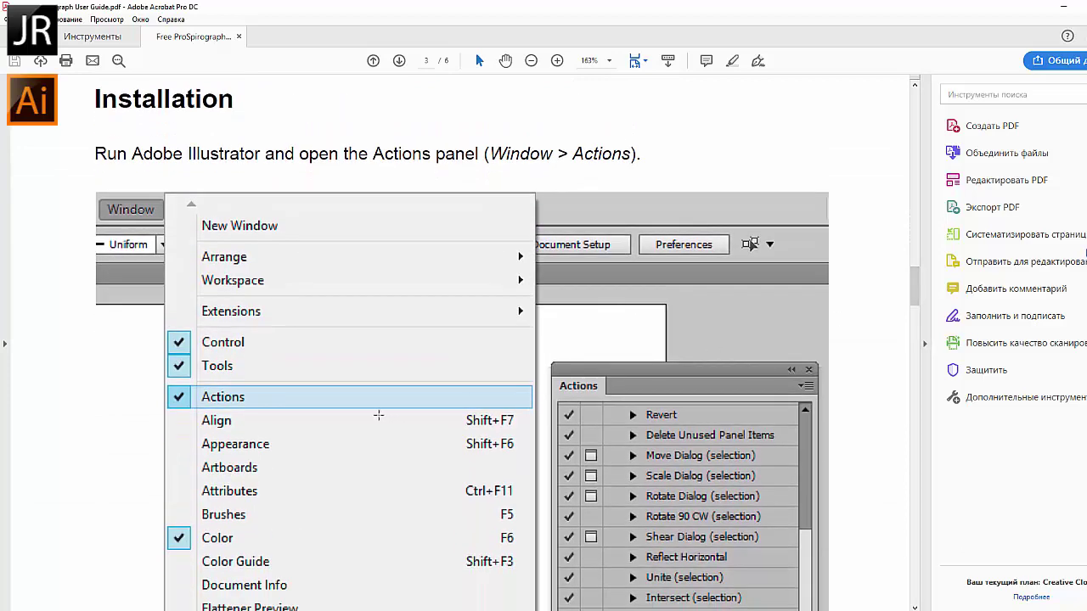
pyautogui.scroll(-1, 246, 452)
pyautogui.scroll(-5, 260, 451)
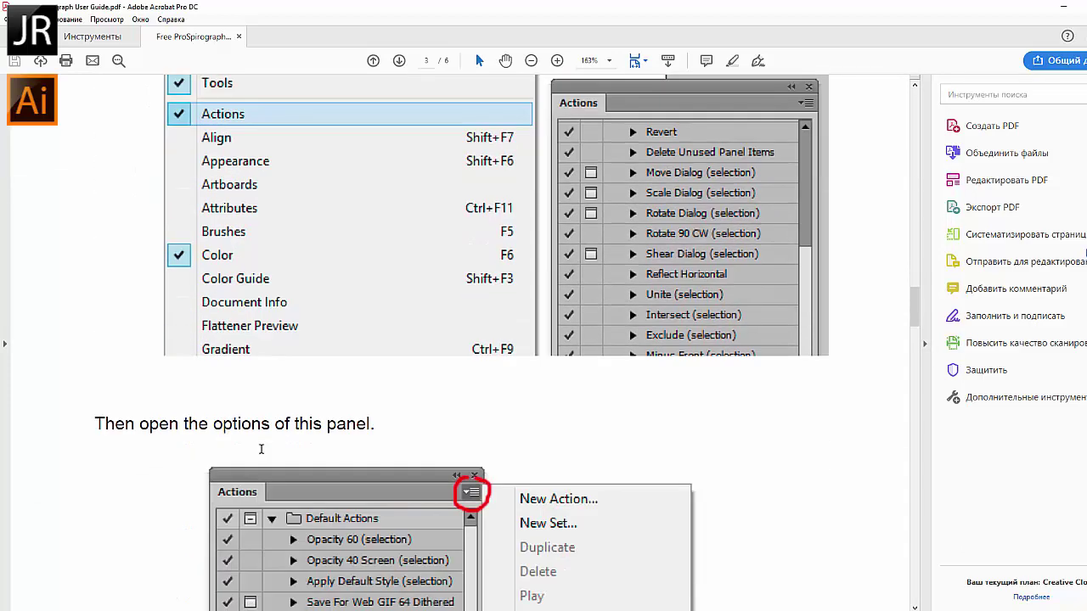
pyautogui.scroll(4, 261, 450)
pyautogui.scroll(2, 262, 450)
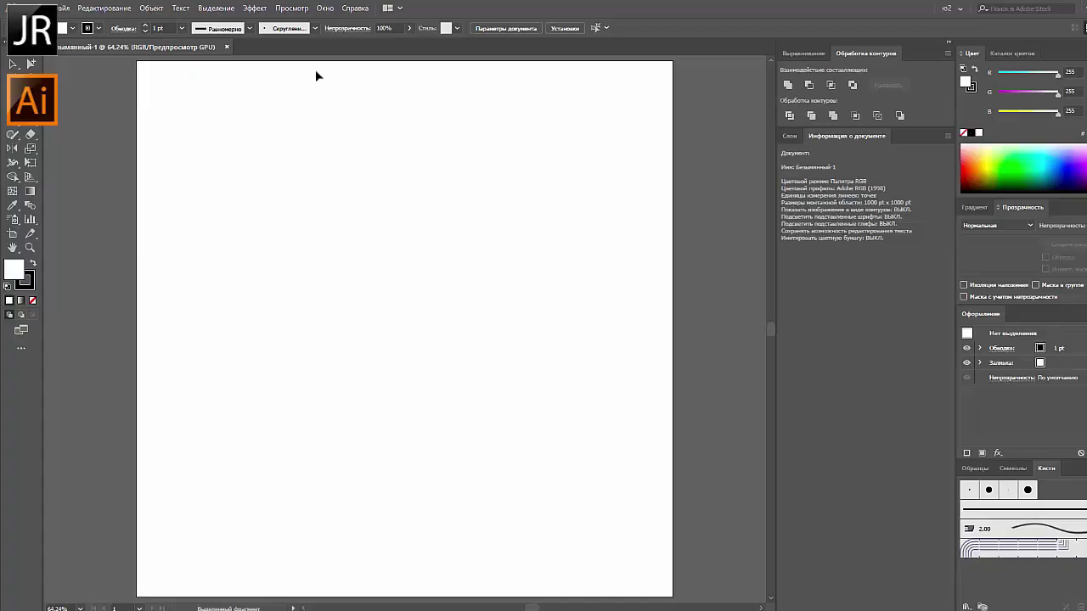
# - Show the Actions panel from the Window menu and open its flyout options menu
pyautogui.click(325, 7)
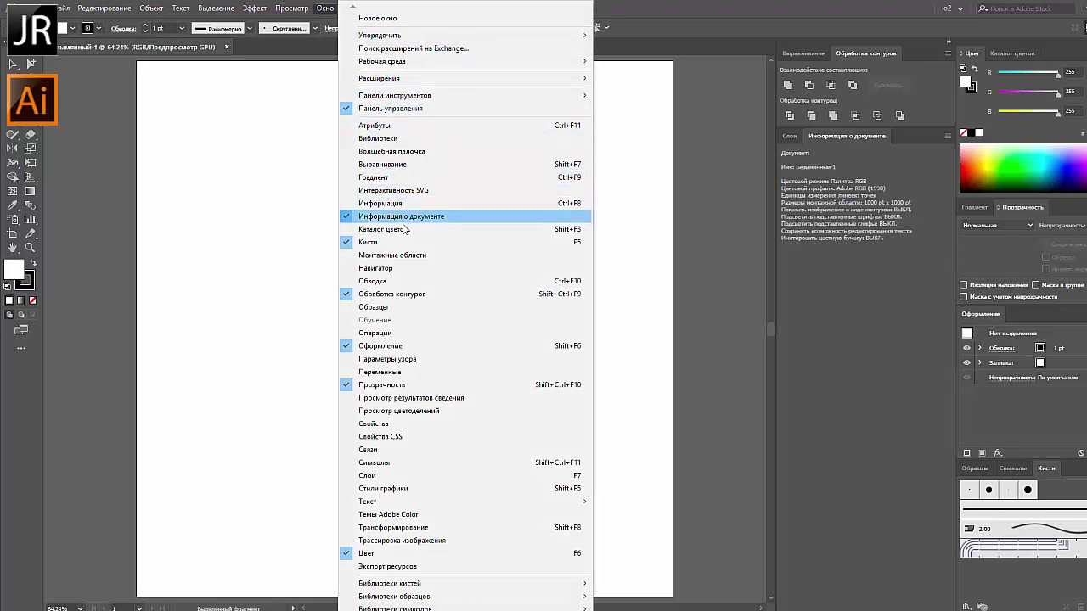
pyautogui.click(387, 335)
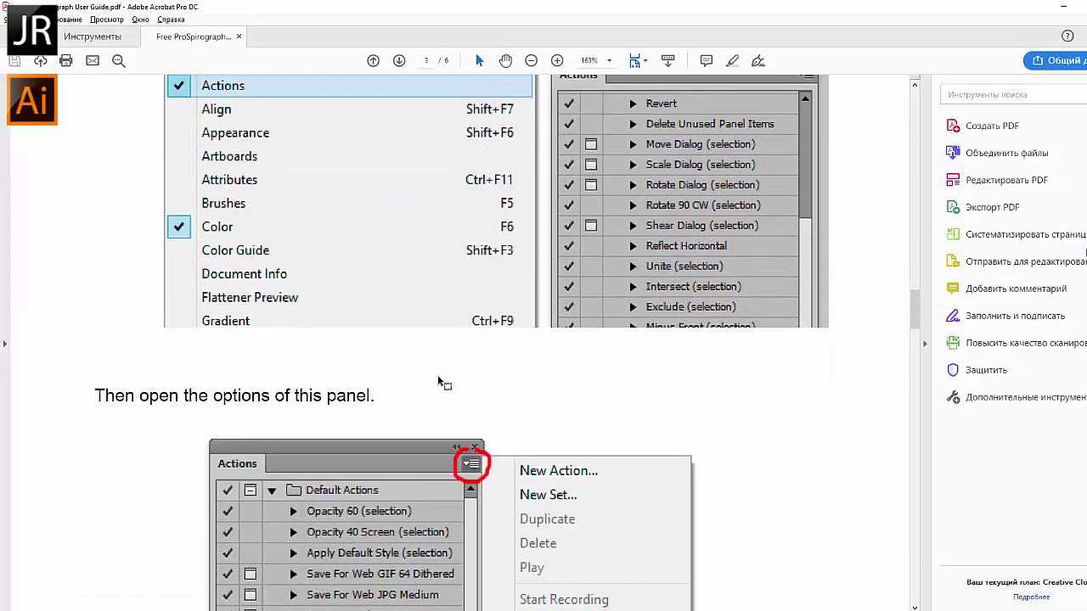
pyautogui.scroll(-3, 441, 382)
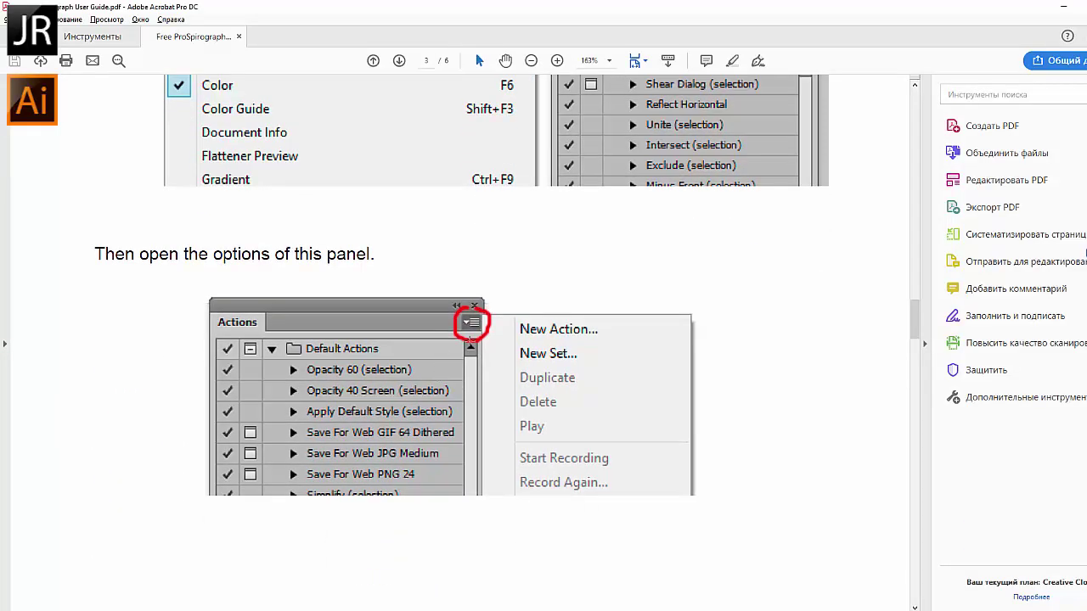
pyautogui.scroll(-3, 480, 348)
pyautogui.scroll(-4, 491, 357)
pyautogui.scroll(-3, 491, 357)
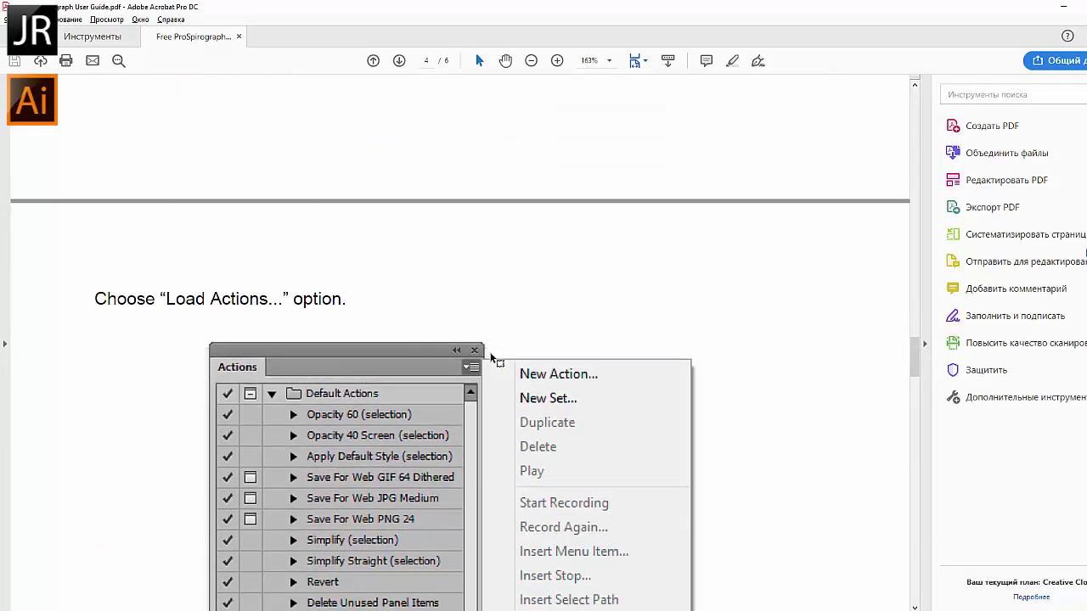
pyautogui.scroll(-4, 491, 357)
pyautogui.scroll(-3, 491, 356)
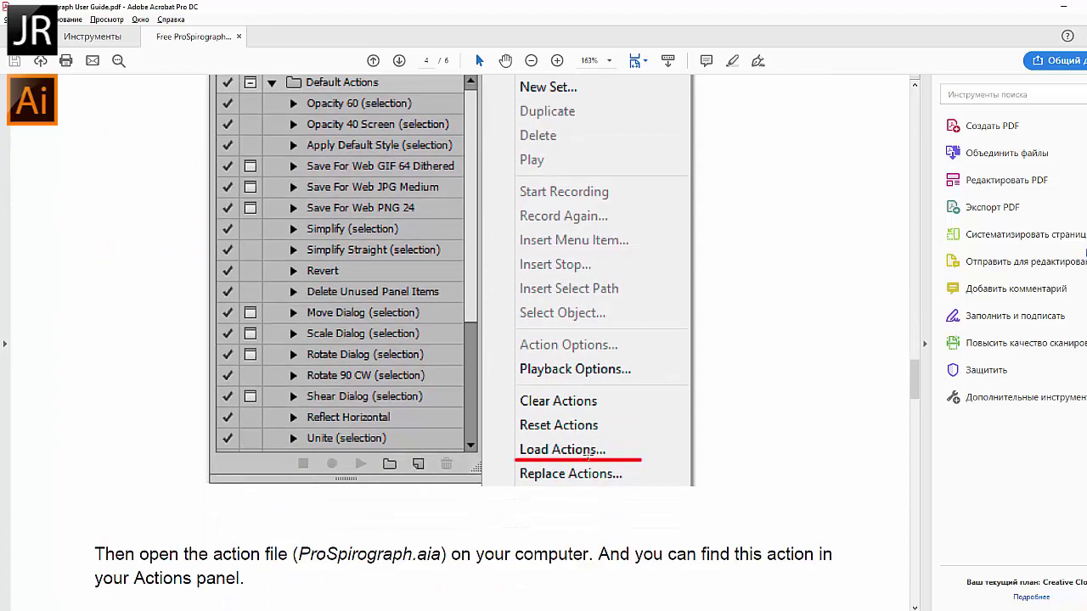
pyautogui.hotkey('alt', 'Tab')
pyautogui.click(736, 118)
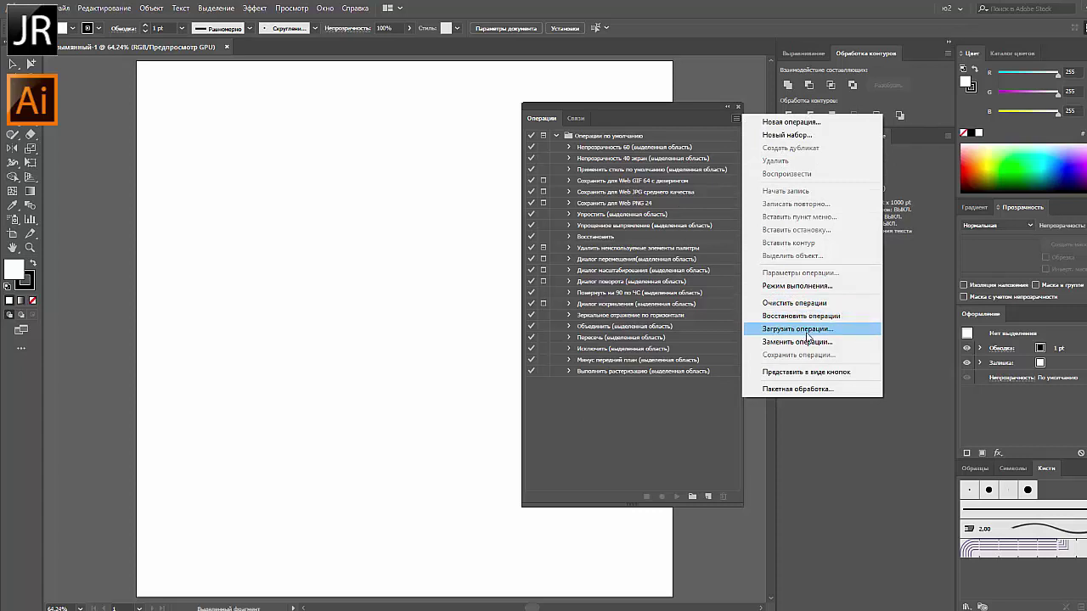
# - Load the ProSpirograph.aia action set from drive G: into the Actions panel
pyautogui.click(803, 332)
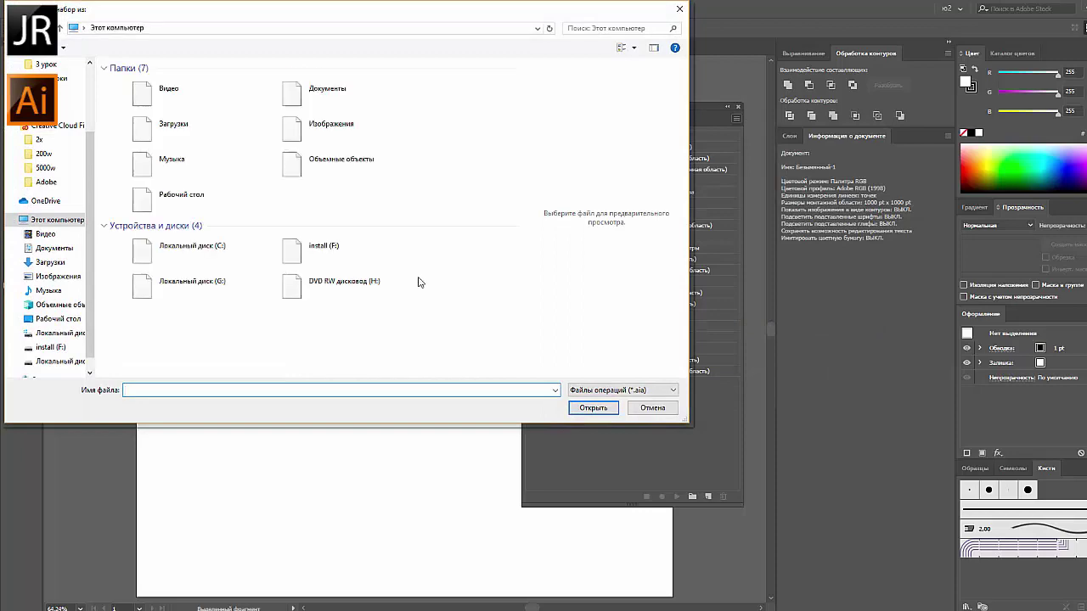
pyautogui.doubleClick(204, 283)
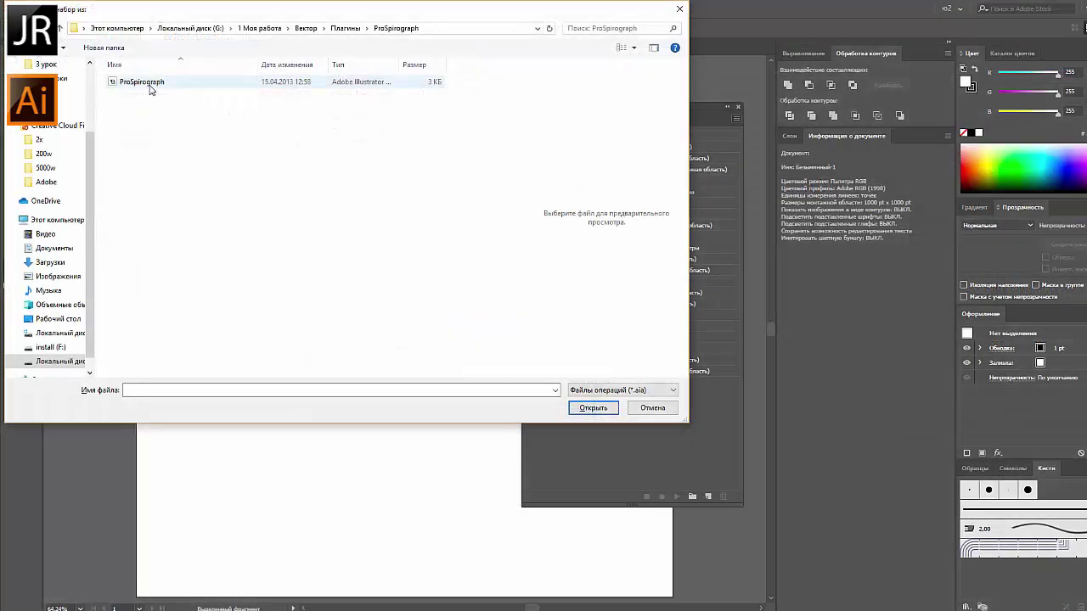
pyautogui.doubleClick(150, 86)
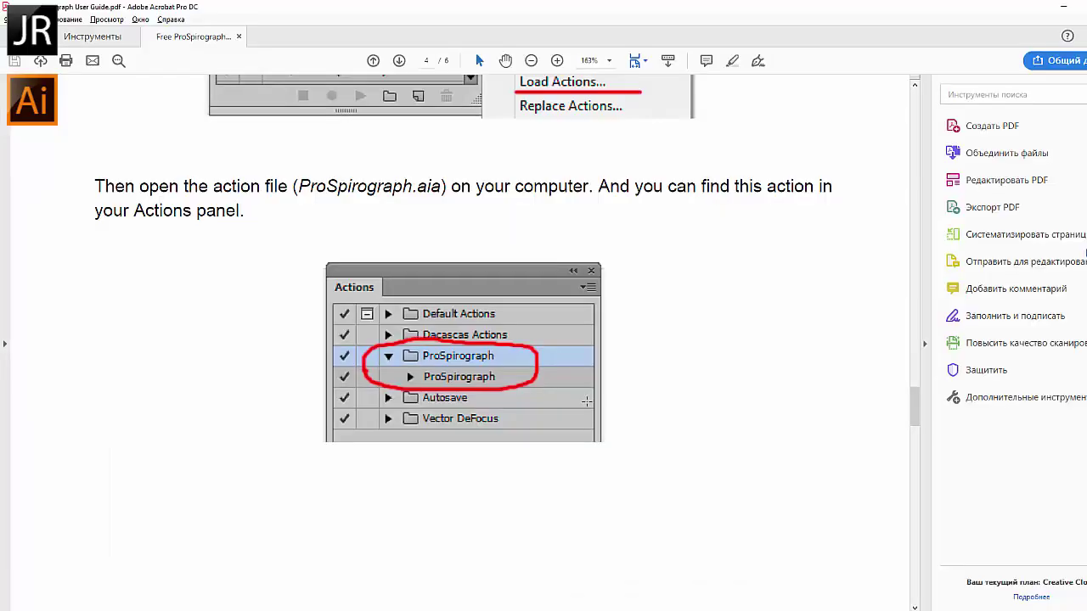
pyautogui.scroll(-3, 587, 406)
pyautogui.scroll(-5, 585, 403)
pyautogui.scroll(-5, 585, 403)
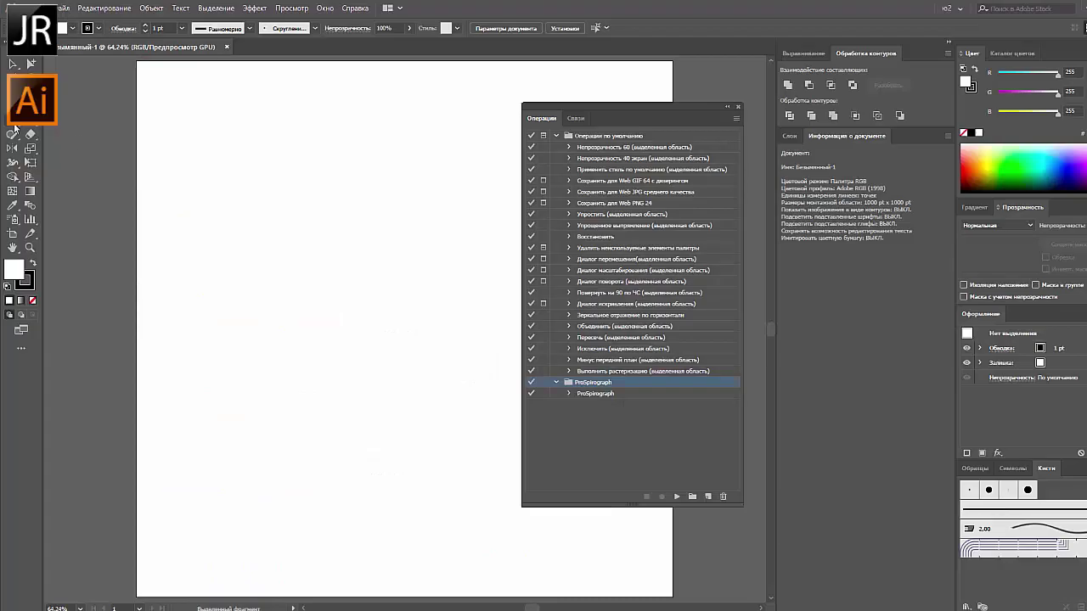
# - Draw a wide rectangle near the top, set its fill to None, and select it
pyautogui.moveTo(208, 164); pyautogui.dragTo(449, 237)
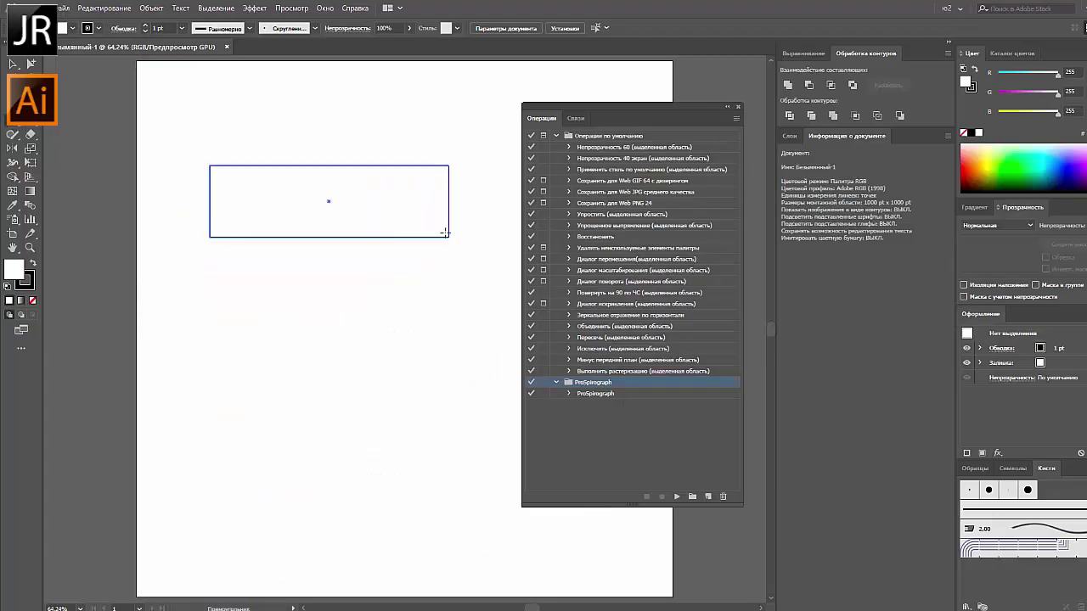
pyautogui.click(964, 134)
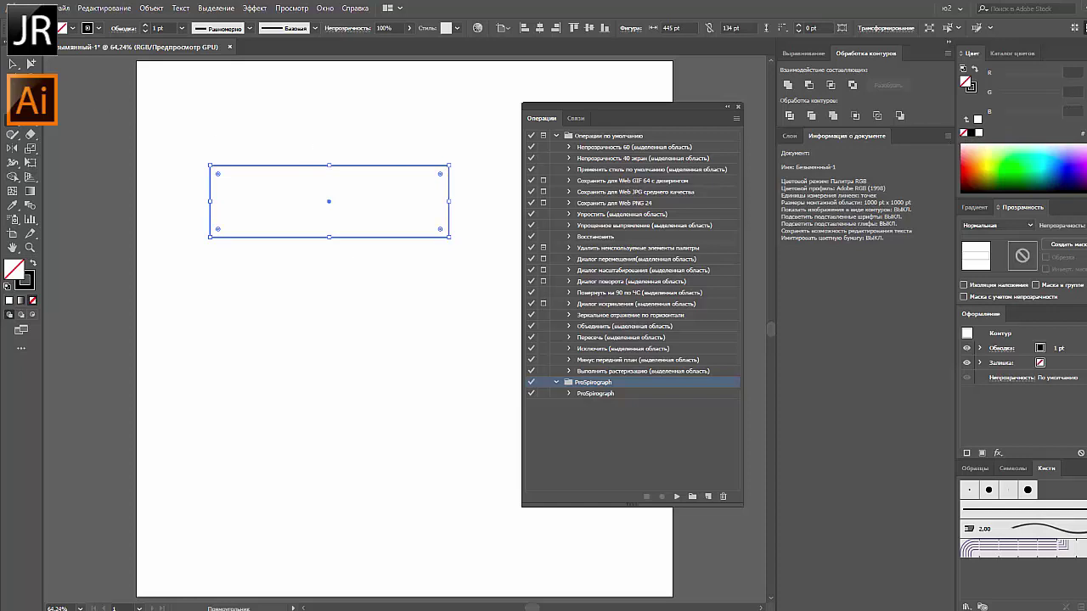
pyautogui.press('v')
pyautogui.click(160, 108)
pyautogui.hotkey('ctrl', 'a')
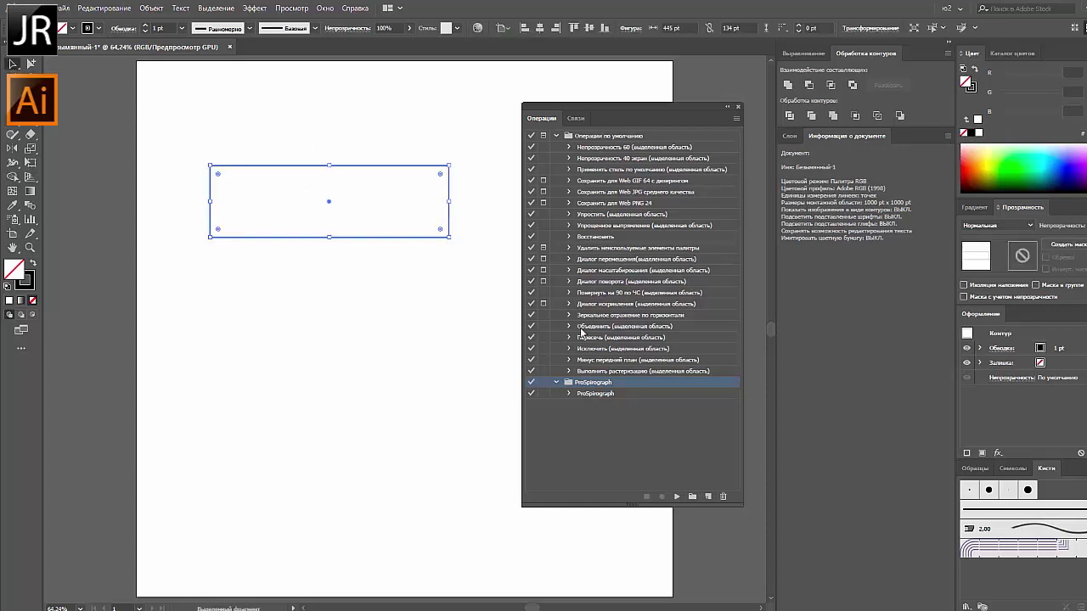
# - Play the ProSpirograph action on the selected rectangle
pyautogui.click(677, 496)
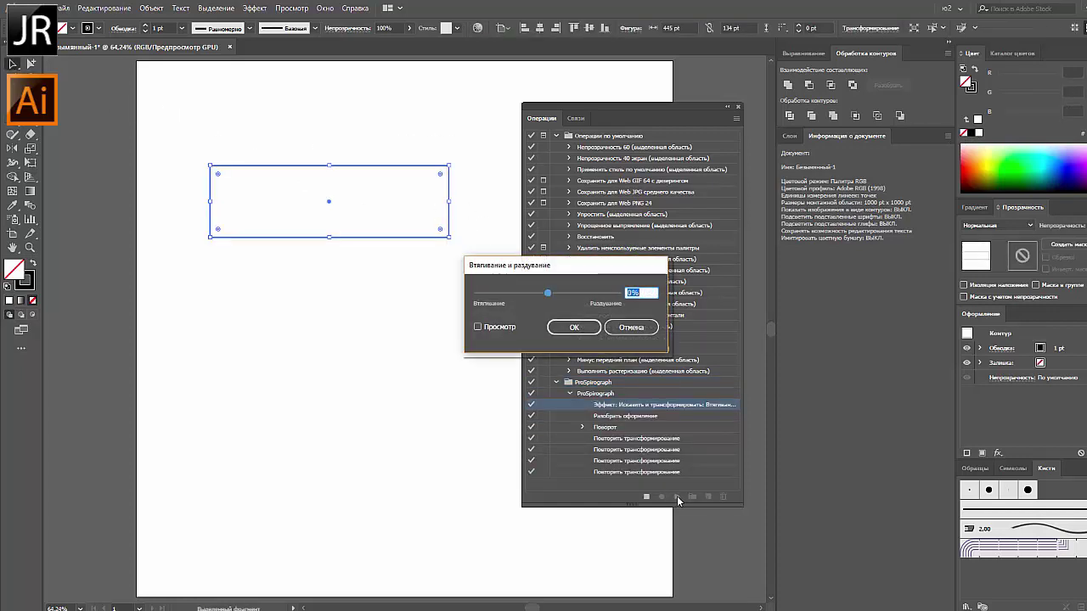
pyautogui.hotkey('alt', 'Tab')
pyautogui.scroll(-3, 478, 334)
pyautogui.scroll(-2, 478, 334)
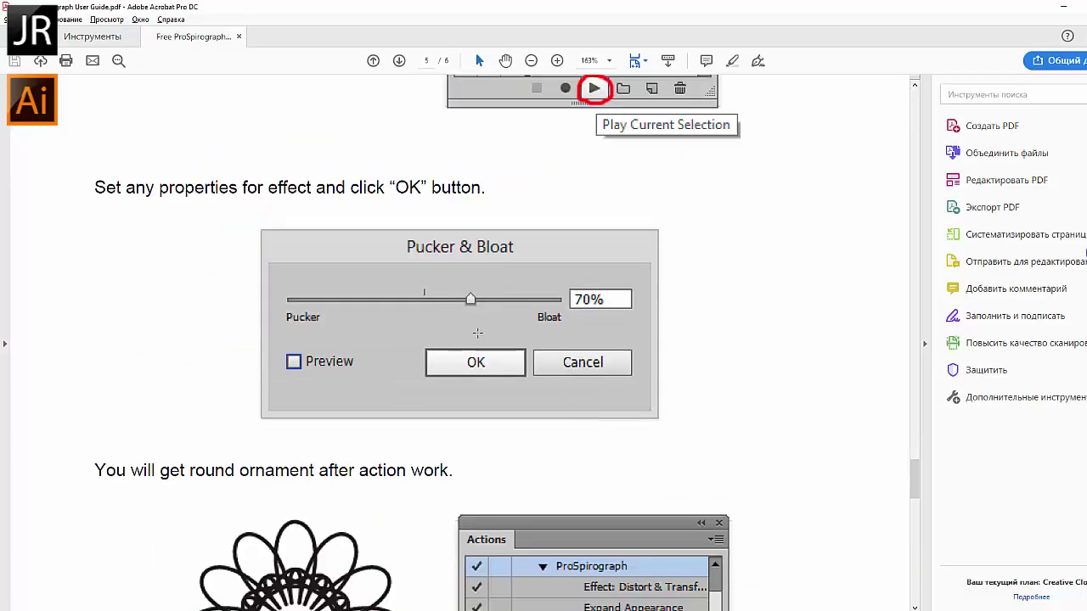
pyautogui.hotkey('alt', 'Tab')
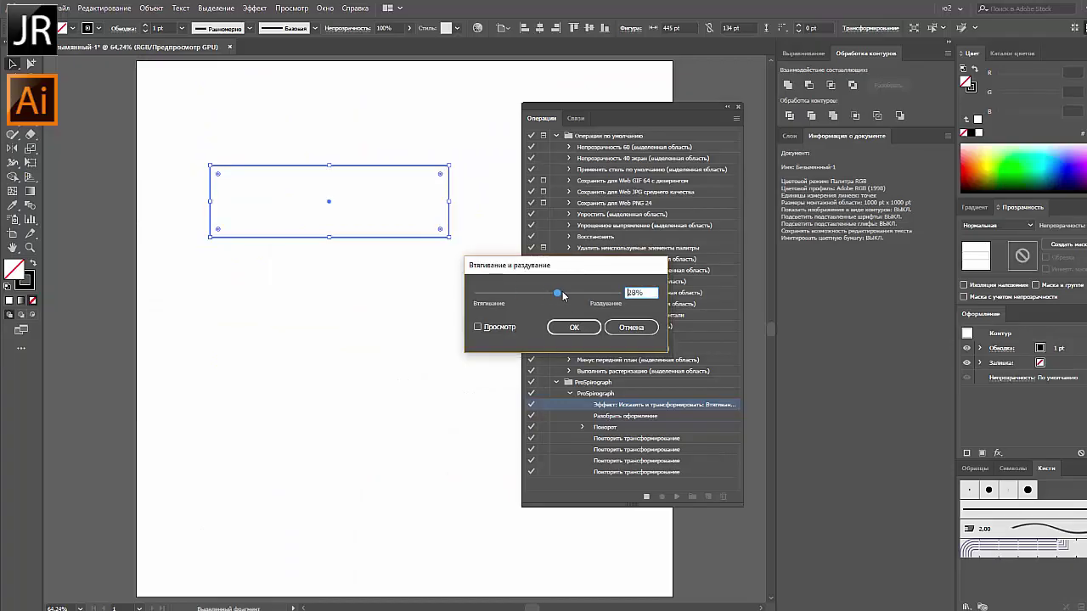
# - Set Pucker & Bloat to 67% and turn on Preview to see four petals
pyautogui.moveTo(548, 296); pyautogui.dragTo(571, 295)
pyautogui.hotkey('alt', 'Tab')
pyautogui.hotkey('alt', 'Tab')
pyautogui.hotkey('alt', 'Tab')
pyautogui.scroll(-3, 431, 360)
pyautogui.scroll(-3, 430, 360)
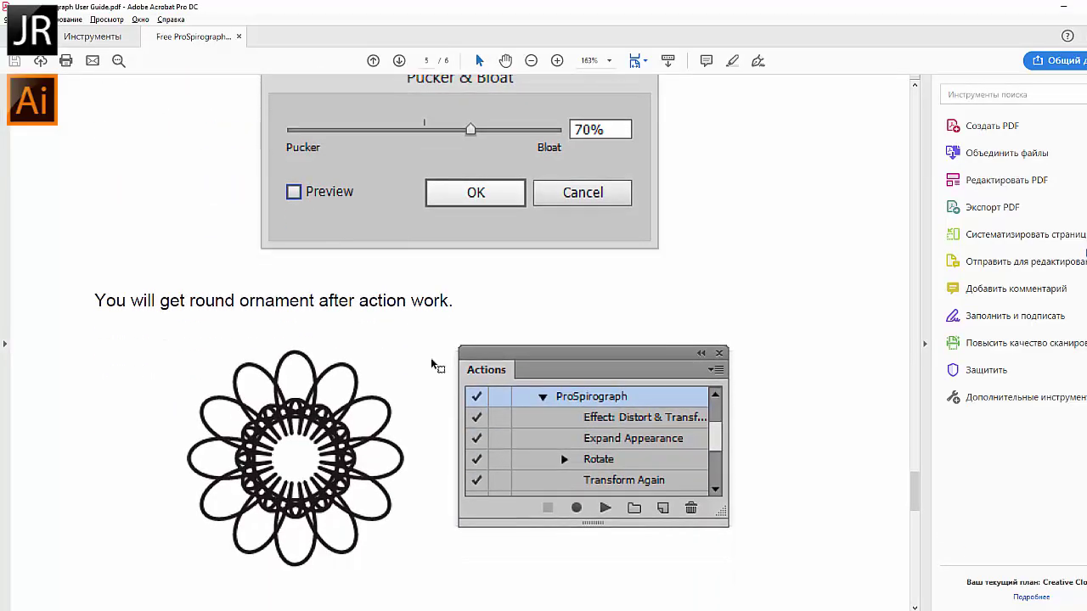
pyautogui.hotkey('alt', 'Tab')
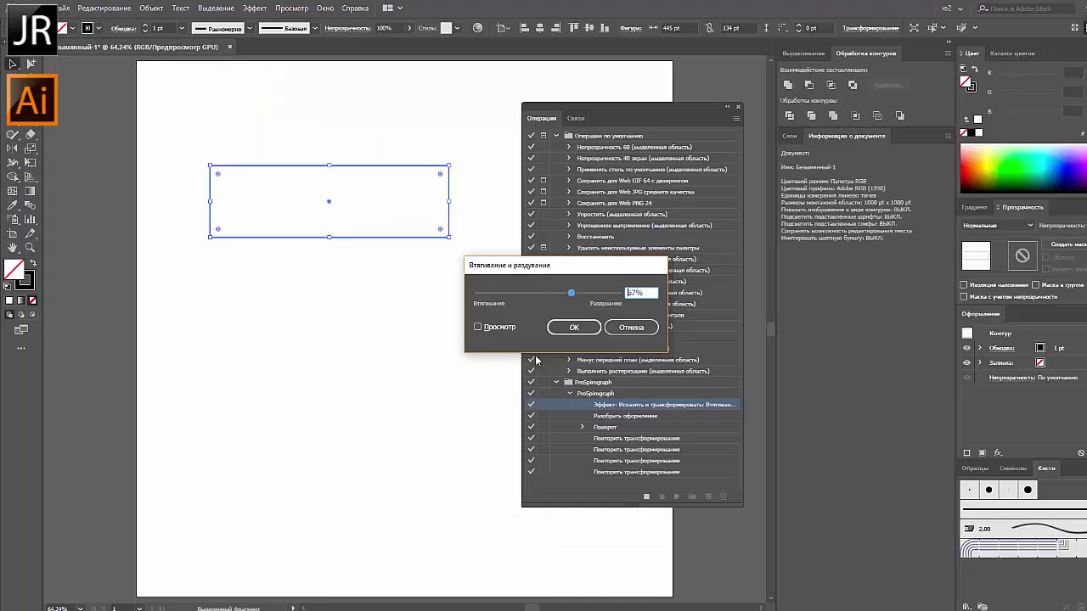
pyautogui.click(501, 328)
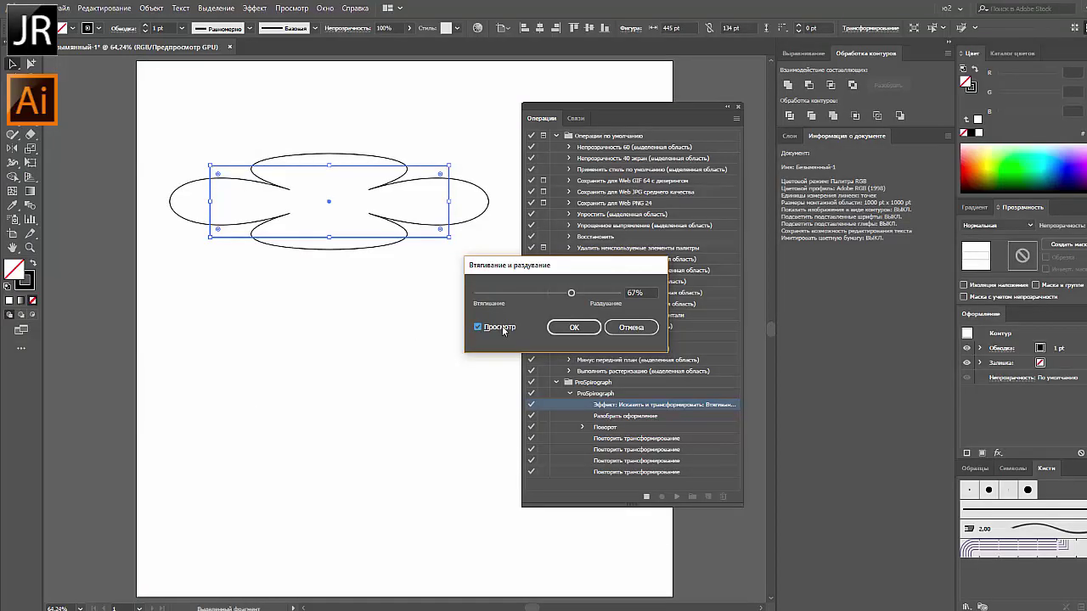
pyautogui.hotkey('alt', 'Tab')
pyautogui.scroll(5, 504, 323)
pyautogui.scroll(3, 505, 322)
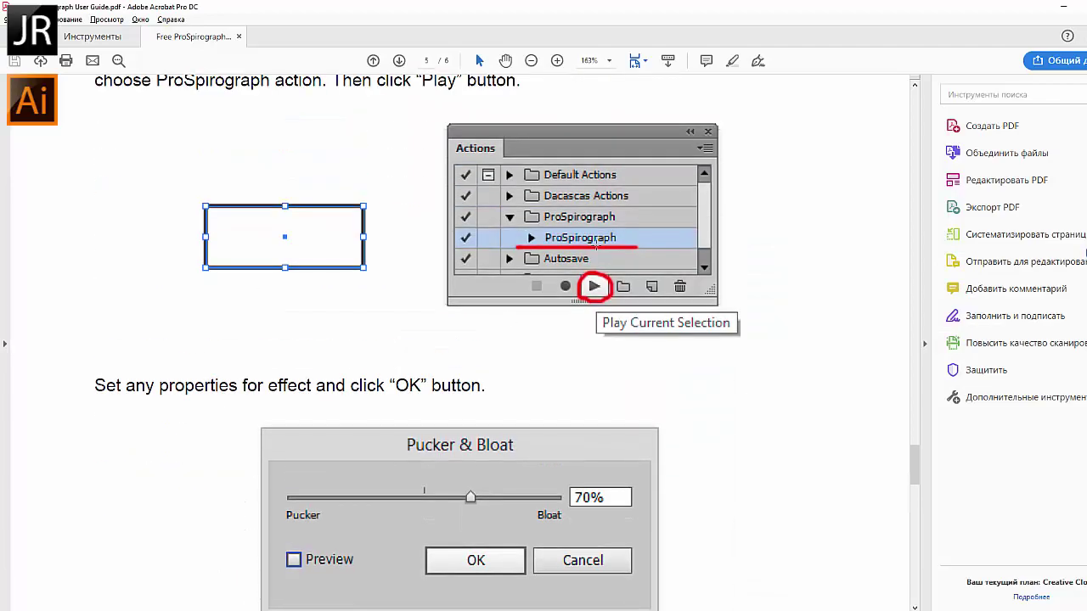
pyautogui.hotkey('alt', 'Tab')
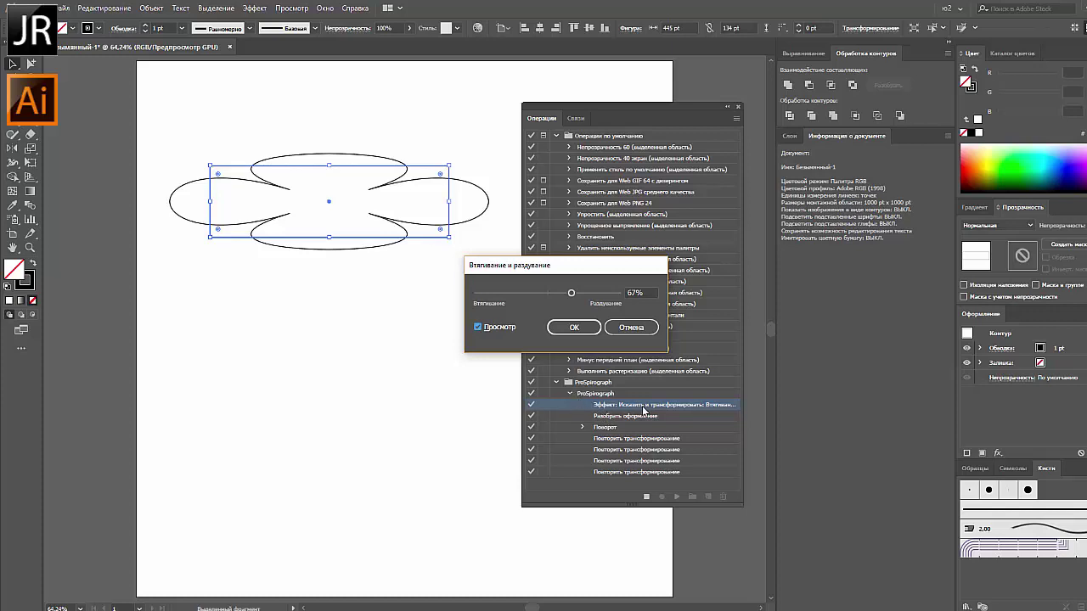
# - Cancel the Pucker & Bloat step and stop the action at the unavailable step
pyautogui.click(631, 328)
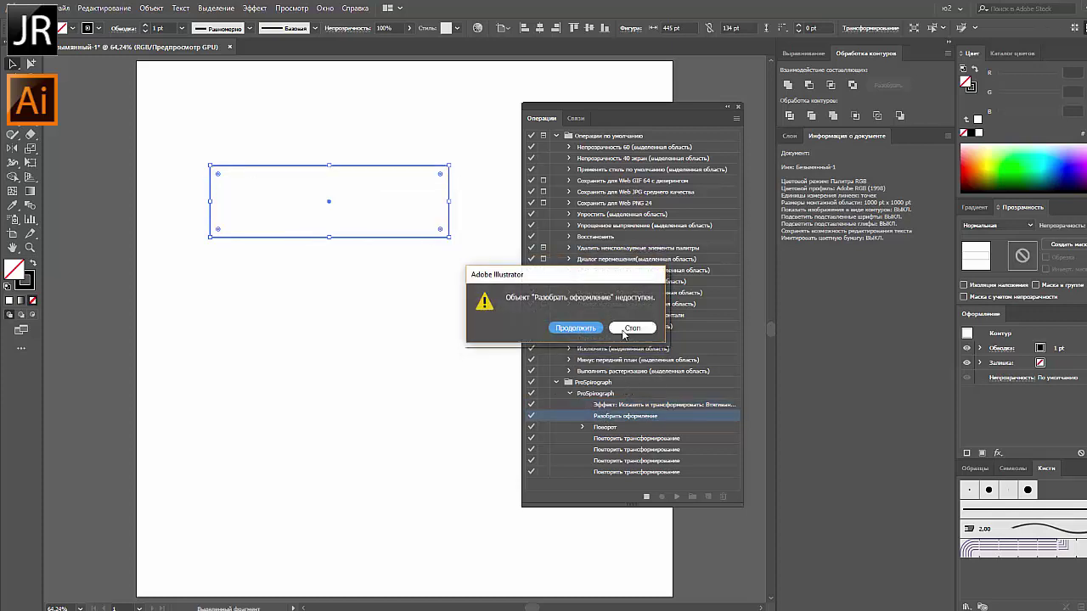
pyautogui.click(630, 328)
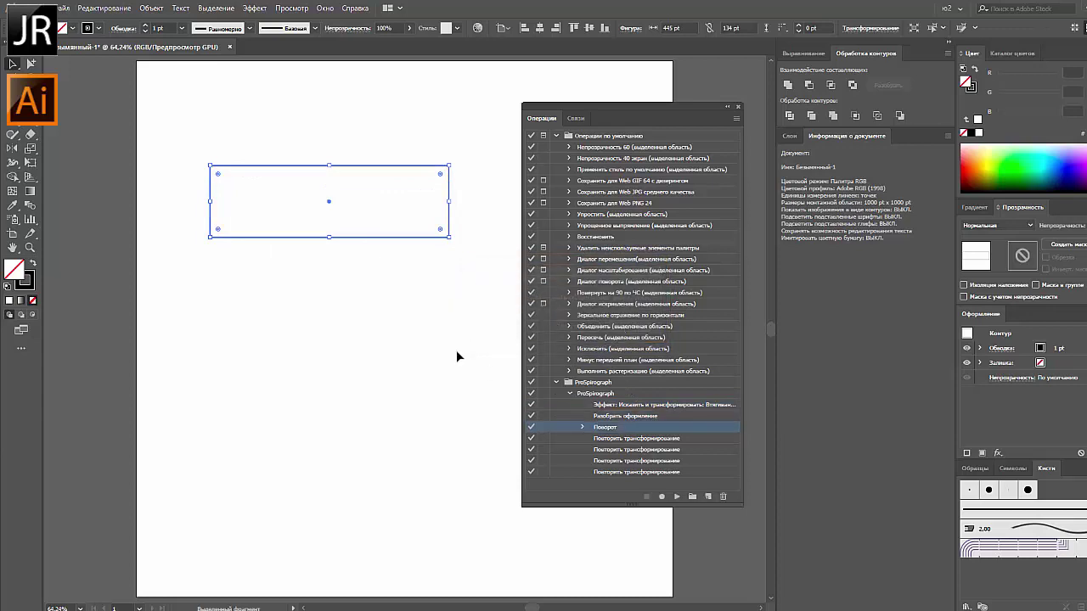
pyautogui.click(480, 373)
# - Select the rectangle and play ProSpirograph from its rotation step, making a twelve-point star
pyautogui.click(601, 383)
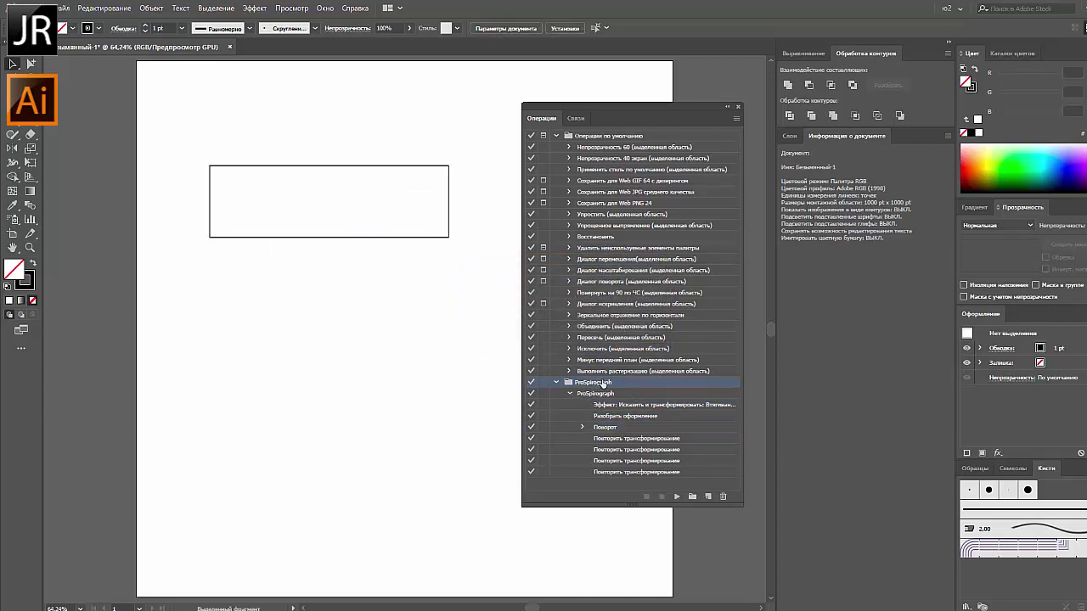
pyautogui.click(608, 394)
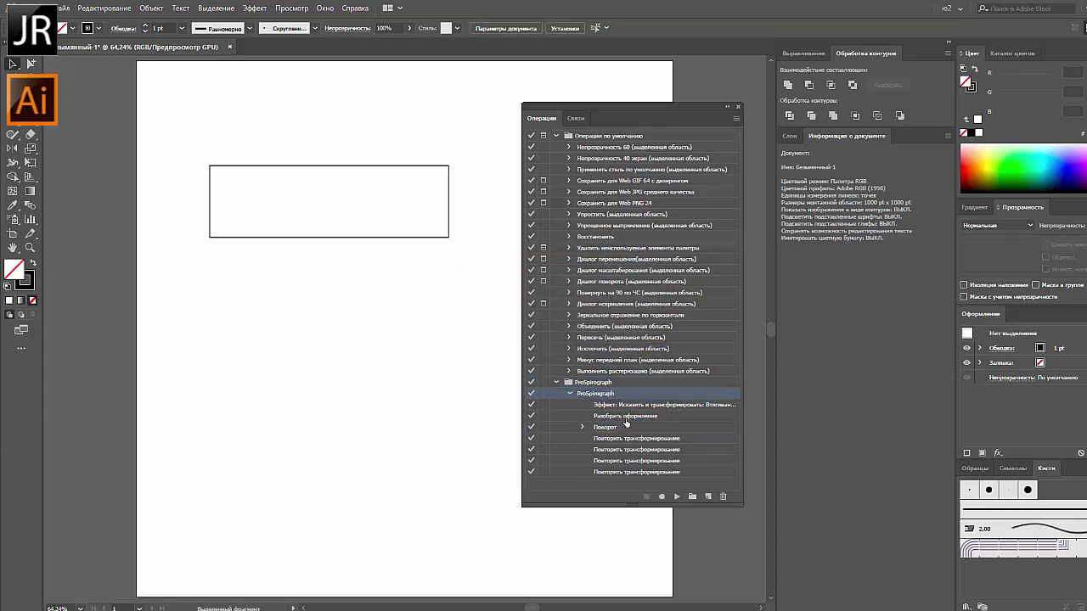
pyautogui.click(613, 429)
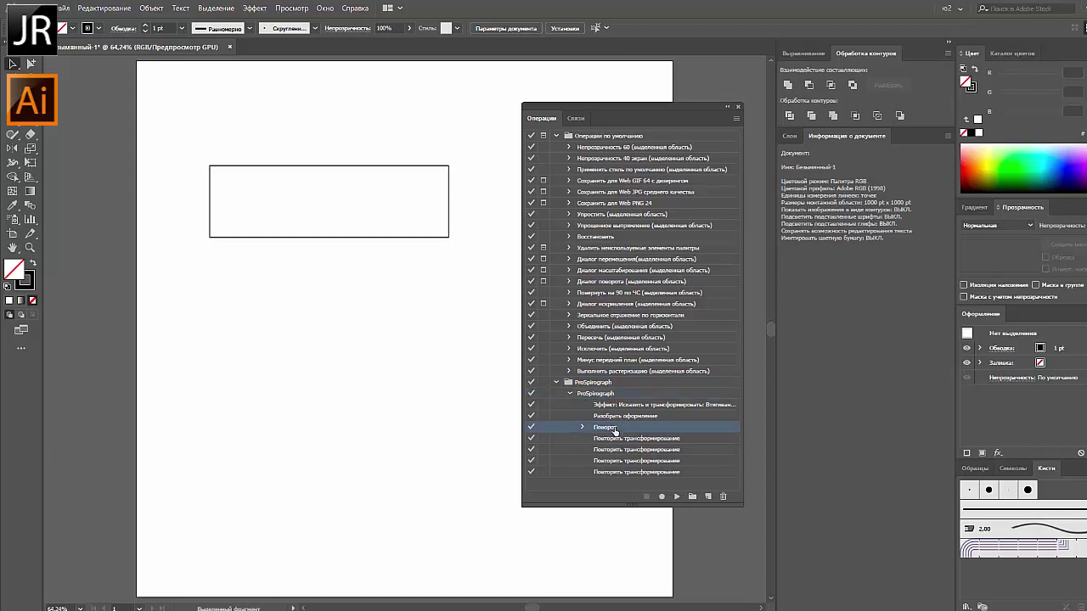
pyautogui.moveTo(413, 137); pyautogui.dragTo(488, 239)
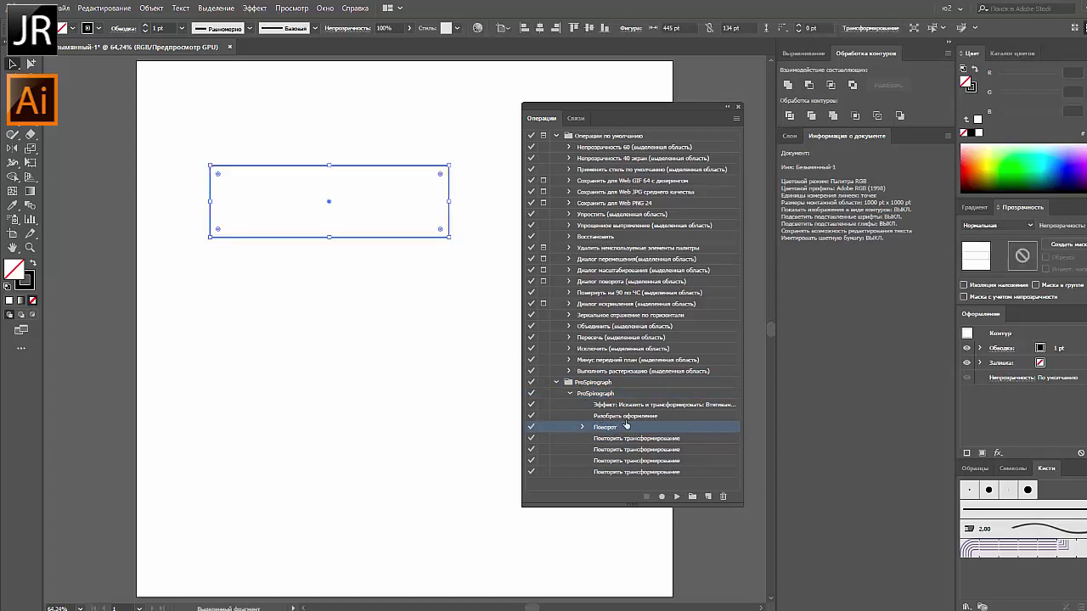
pyautogui.click(676, 497)
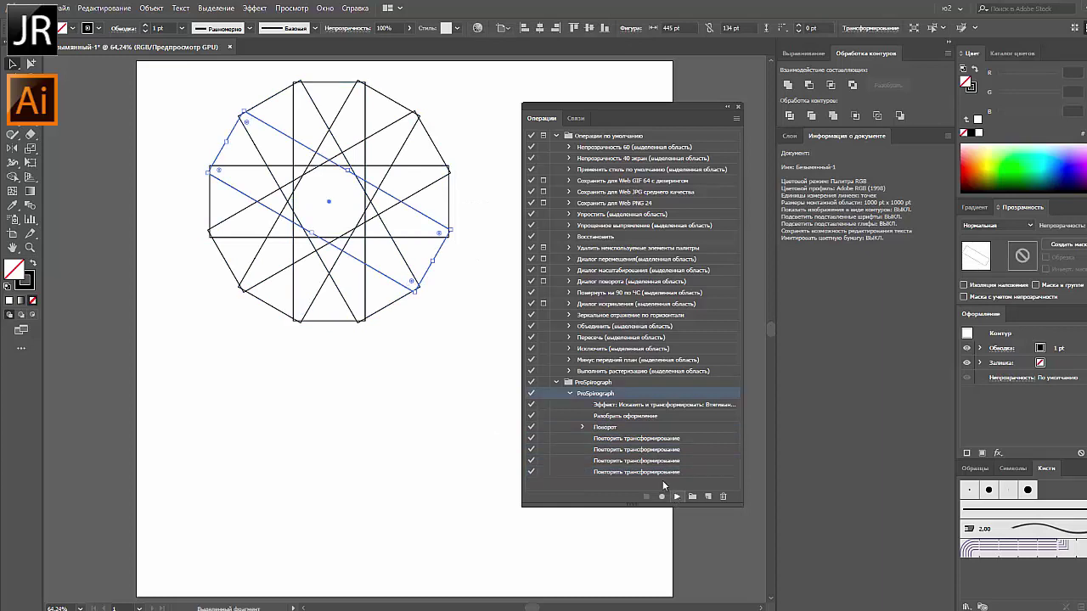
pyautogui.click(406, 322)
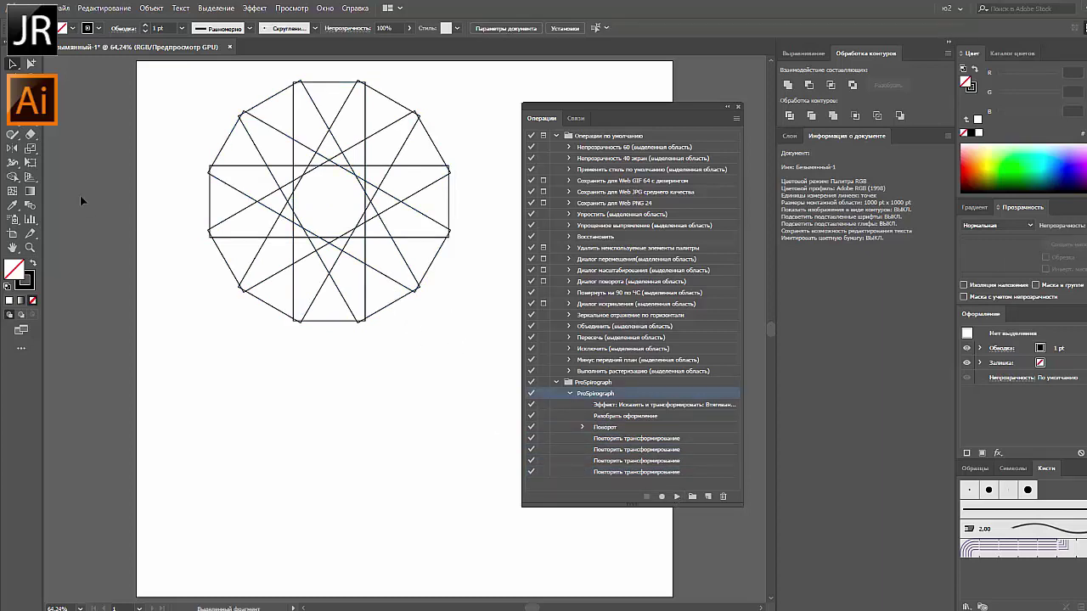
pyautogui.click(17, 125)
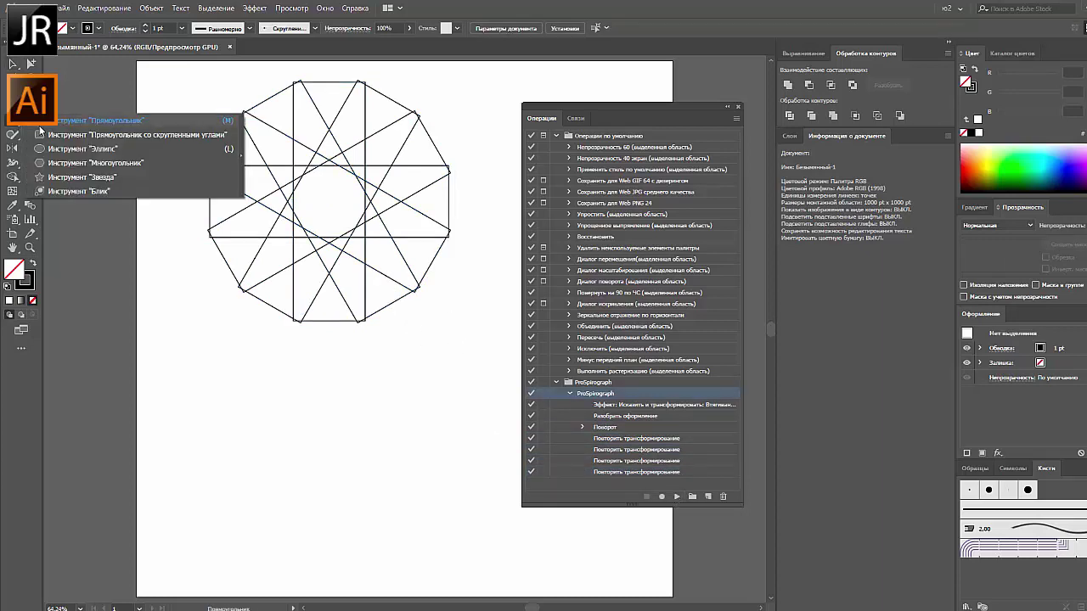
# - Draw a quarter-circle arc, delete the rectangle star, and move the arc toward page centre
pyautogui.moveTo(13, 105); pyautogui.dragTo(85, 120)
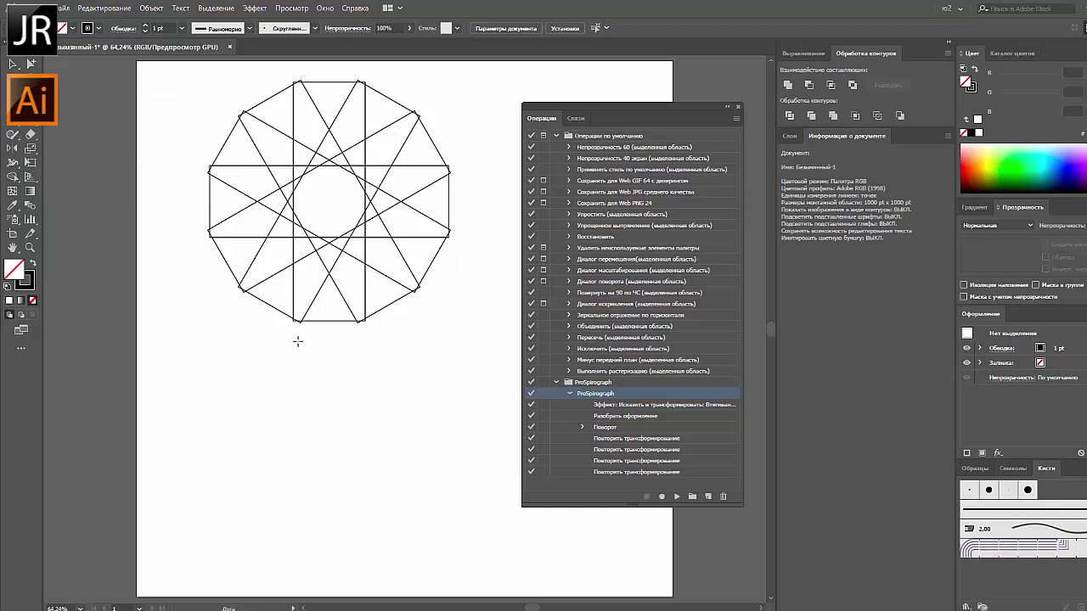
pyautogui.moveTo(411, 348); pyautogui.dragTo(266, 487)
pyautogui.press('v')
pyautogui.moveTo(156, 85); pyautogui.dragTo(456, 247)
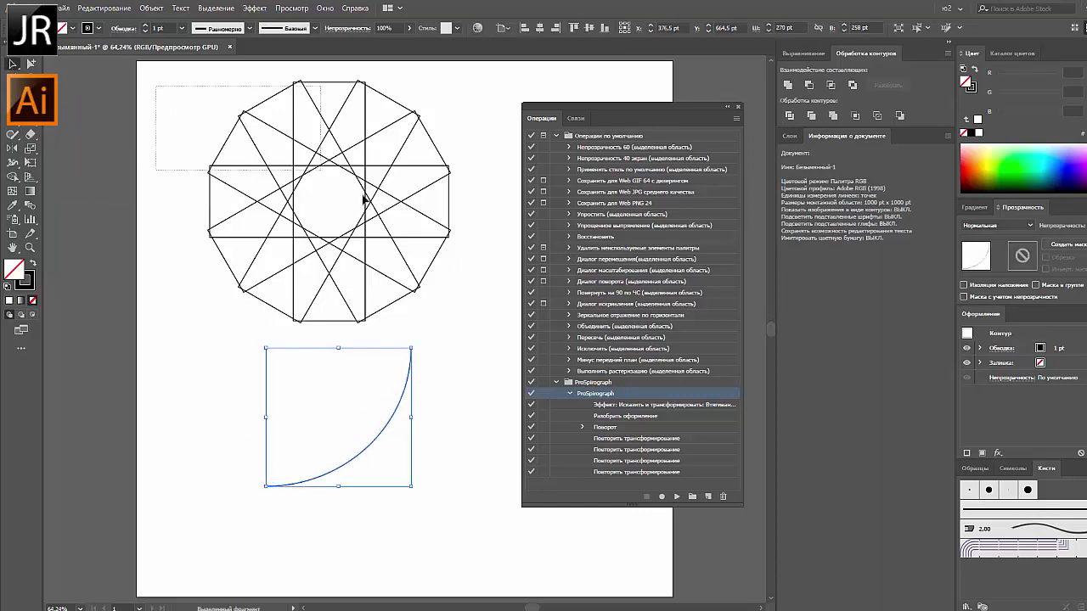
pyautogui.press('Delete')
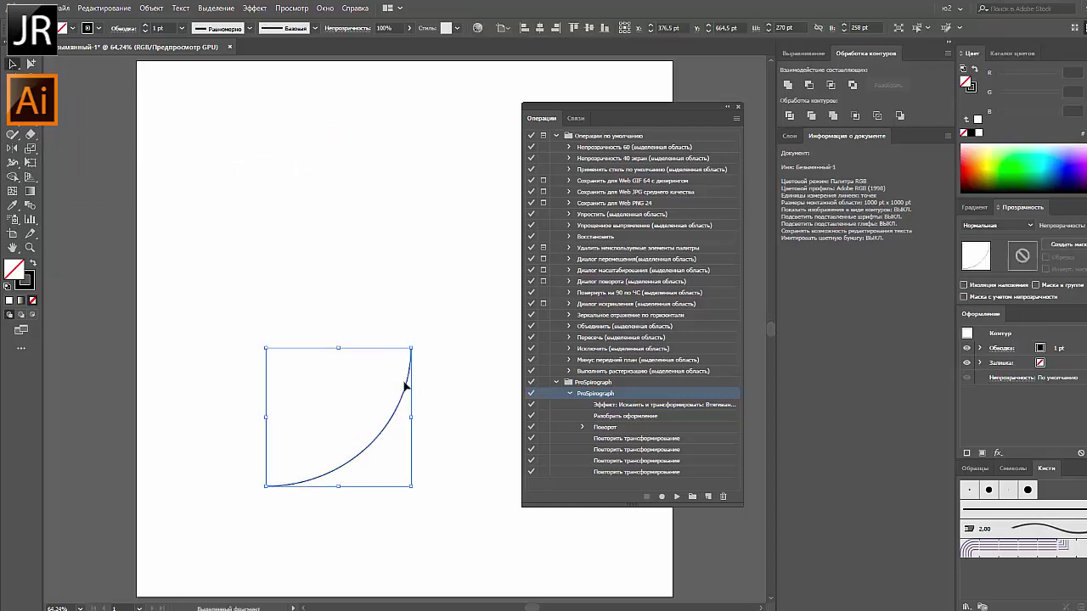
pyautogui.moveTo(407, 384); pyautogui.dragTo(426, 231)
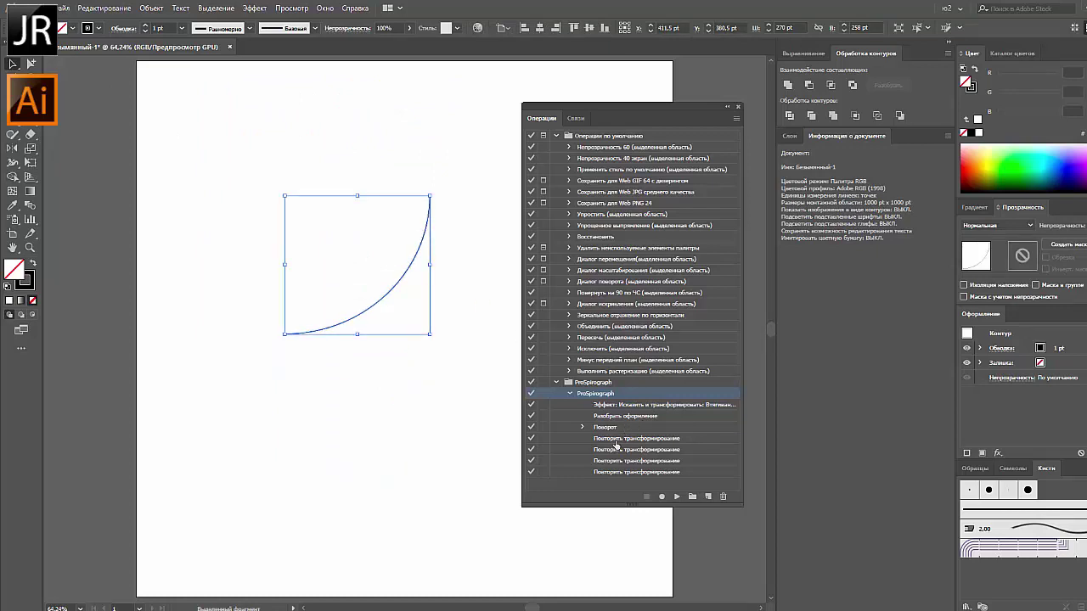
# - Play ProSpirograph on the arc starting from its 30° rotation step
pyautogui.click(643, 450)
pyautogui.click(641, 439)
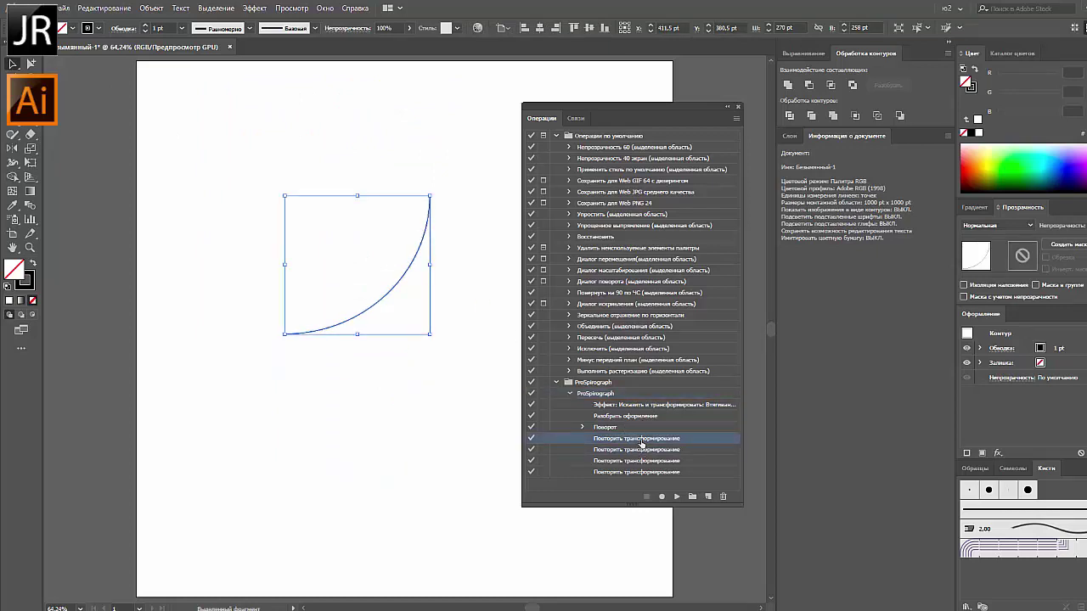
pyautogui.click(620, 428)
pyautogui.click(583, 428)
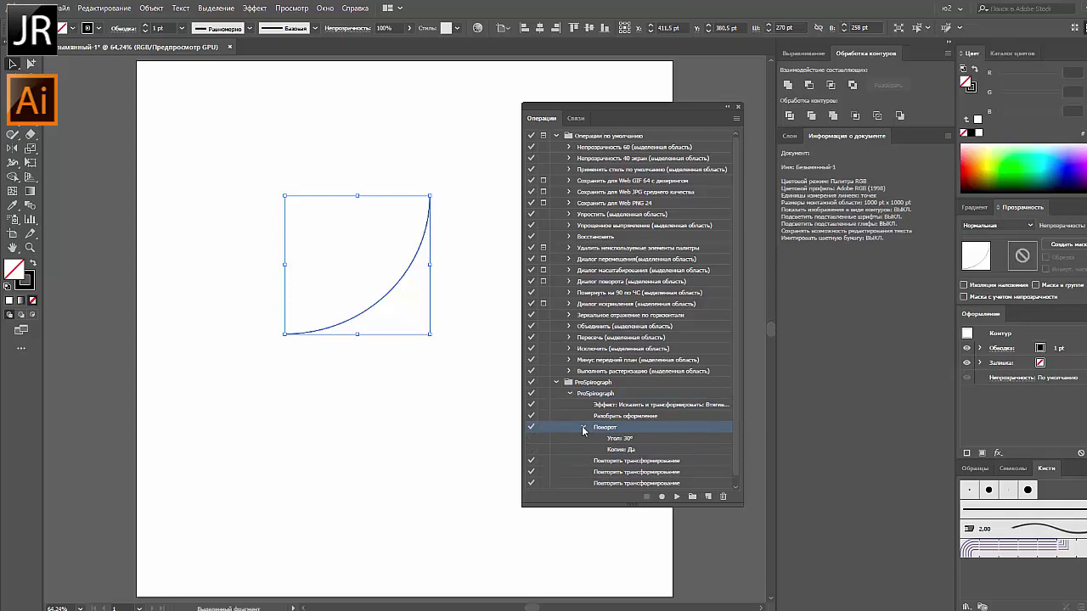
pyautogui.click(583, 428)
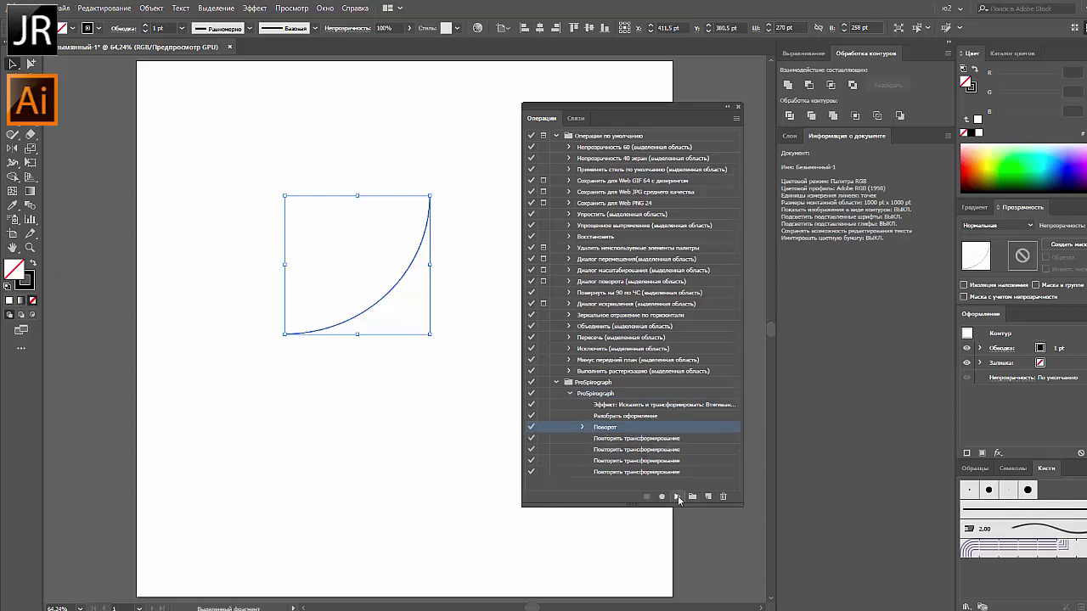
pyautogui.click(675, 496)
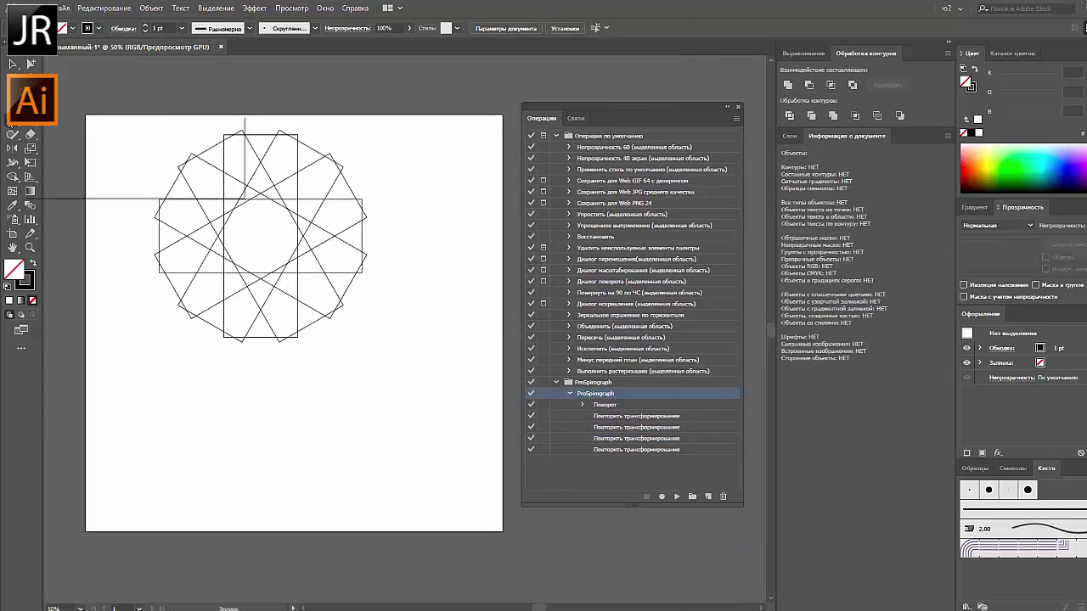
pyautogui.moveTo(30, 134); pyautogui.dragTo(144, 149)
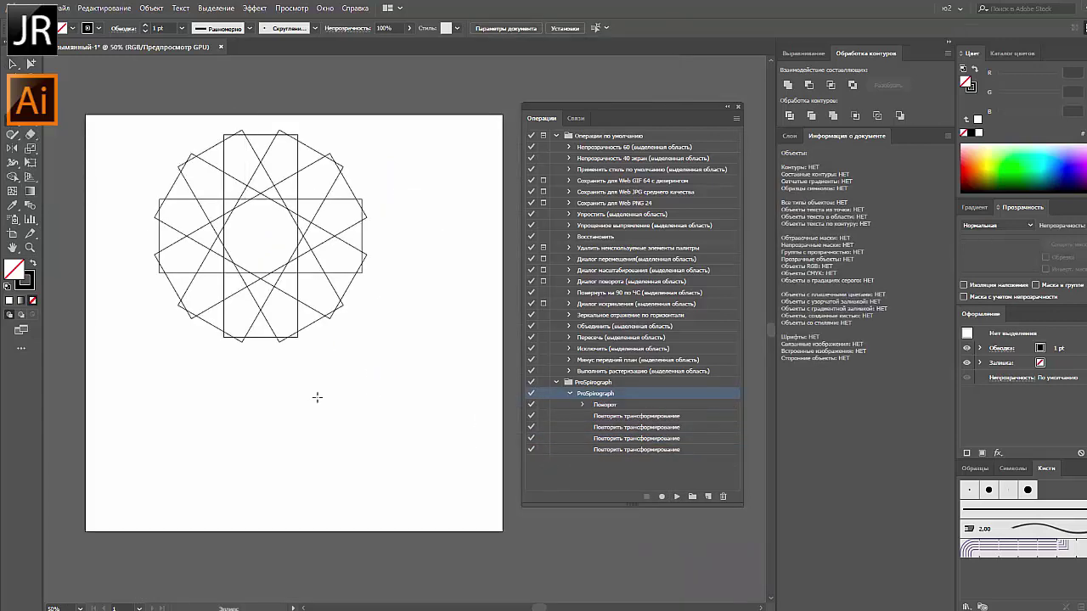
# - Reshape a new circle into a slim pointed leaf and spin it into a flower with ProSpirograph
pyautogui.moveTo(268, 384); pyautogui.dragTo(382, 498)
pyautogui.press('v')
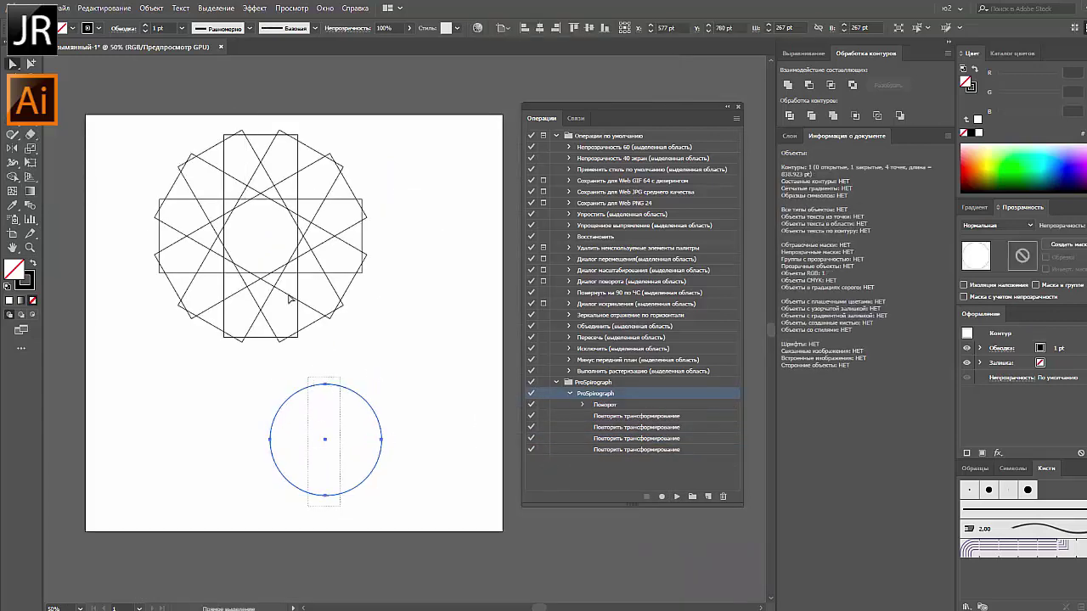
pyautogui.press('a')
pyautogui.click(108, 28)
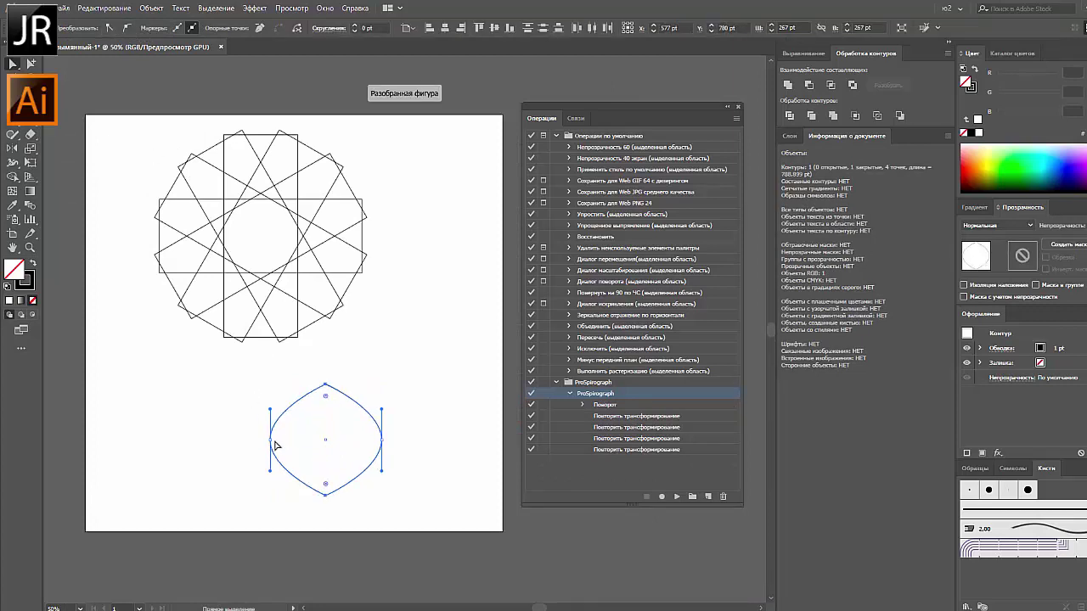
pyautogui.moveTo(274, 445)
pyautogui.mouseDown()
pyautogui.moveTo(356, 444)
pyautogui.moveTo(346, 440)
pyautogui.mouseUp()
pyautogui.click(103, 120)
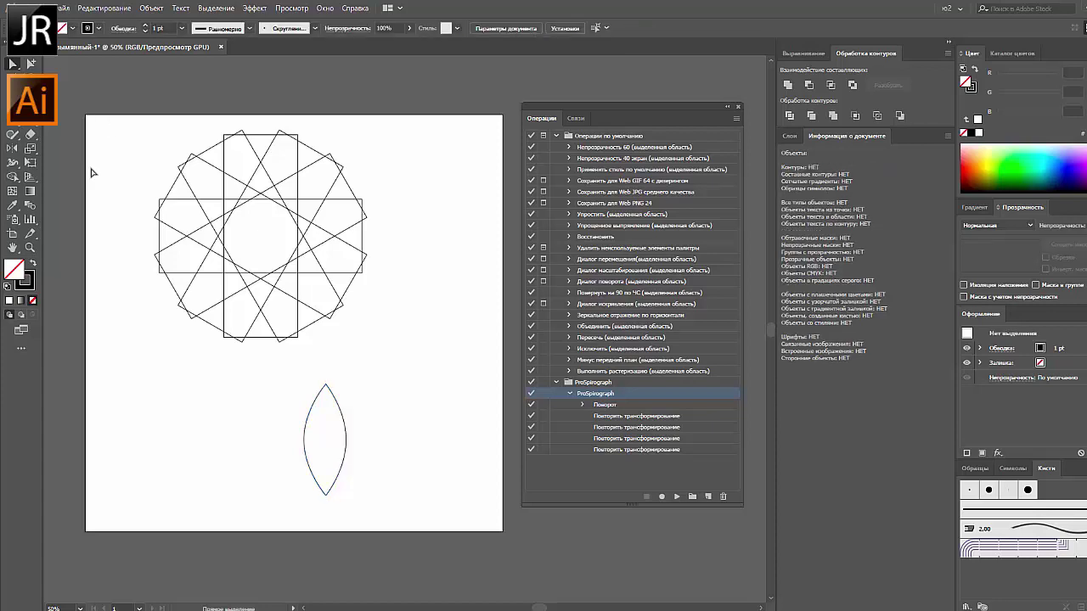
pyautogui.moveTo(291, 412); pyautogui.dragTo(388, 441)
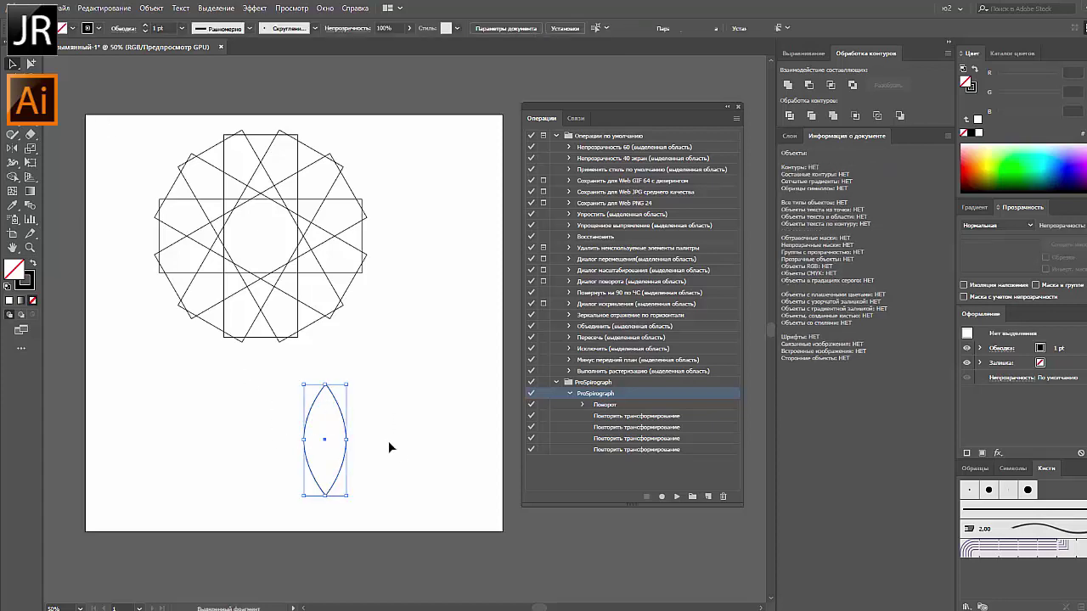
pyautogui.click(678, 498)
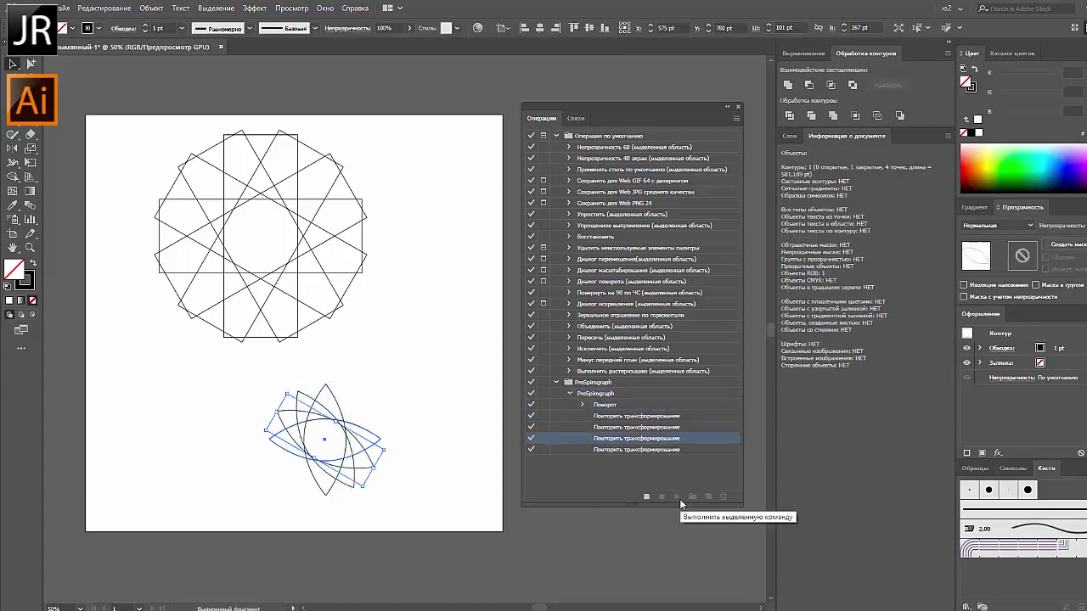
# - Delete the upper rectangle star, keeping the spirograph flower selected
pyautogui.click(420, 449)
pyautogui.moveTo(424, 475); pyautogui.dragTo(312, 410)
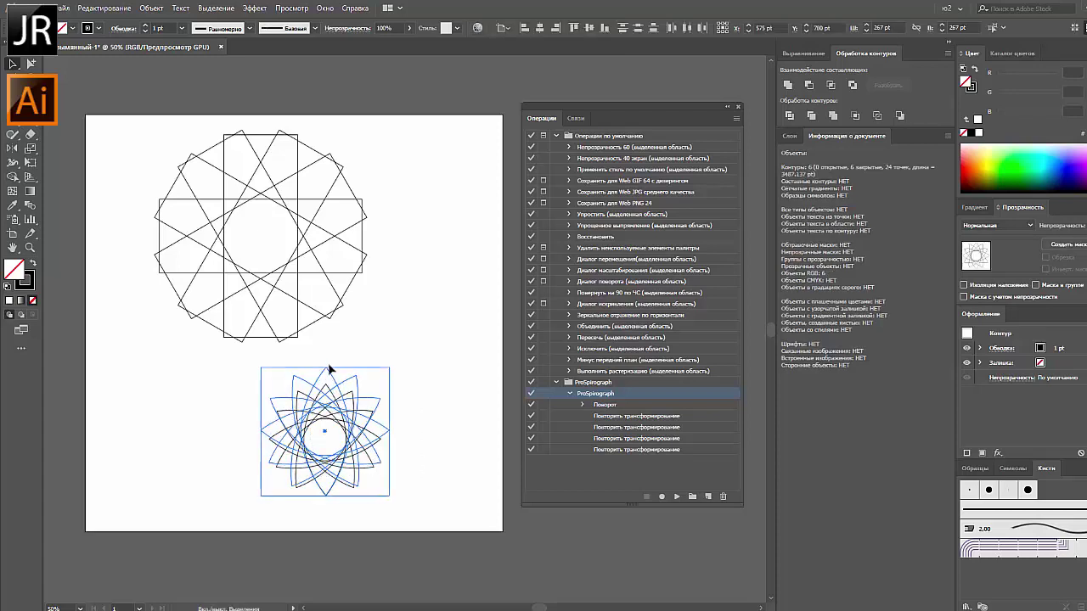
pyautogui.click(194, 206)
pyautogui.press('Delete')
pyautogui.moveTo(247, 356); pyautogui.dragTo(404, 501)
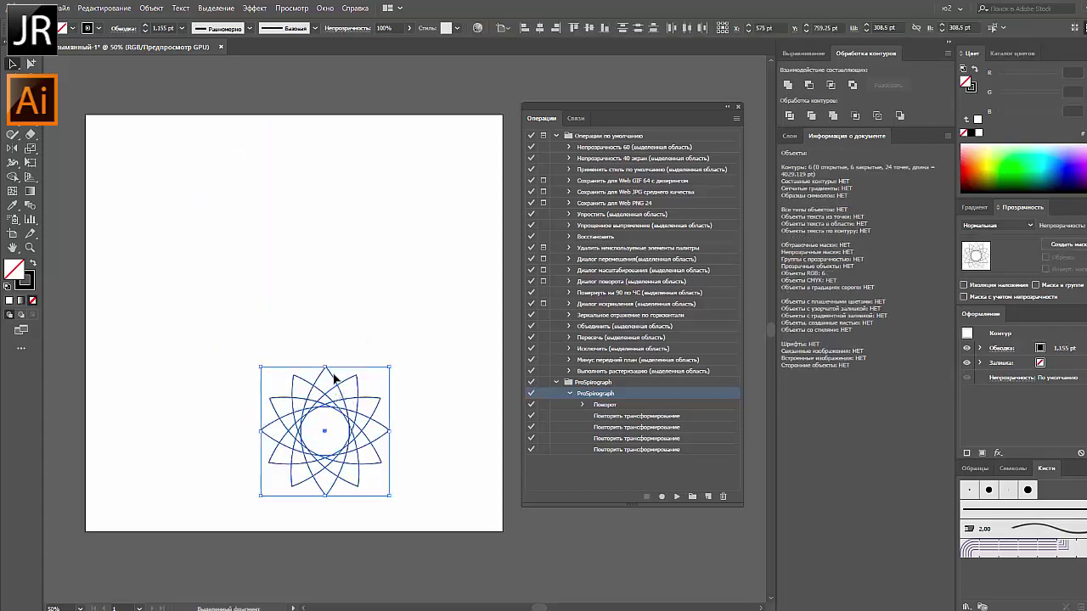
# - Enlarge the spirograph flower and move it to the upper right of the page
pyautogui.moveTo(325, 367); pyautogui.dragTo(325, 330)
pyautogui.moveTo(372, 357); pyautogui.dragTo(439, 161)
pyautogui.press('a')
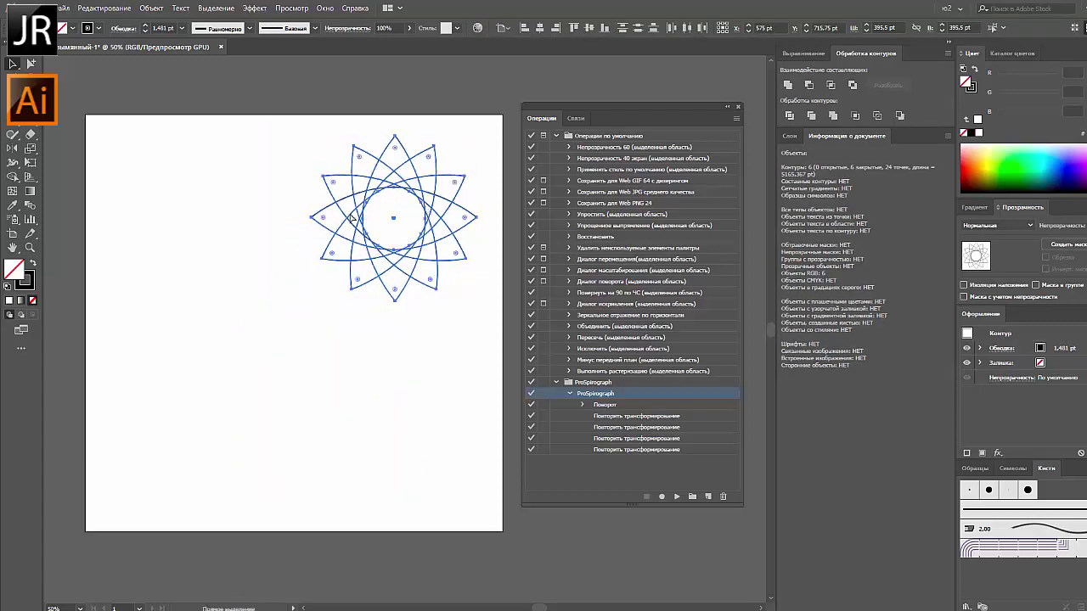
pyautogui.click(280, 195)
# - Turn a tall ellipse into a narrow pointed lens and spin it into a spiky ProSpirograph star
pyautogui.moveTo(146, 161); pyautogui.dragTo(220, 346)
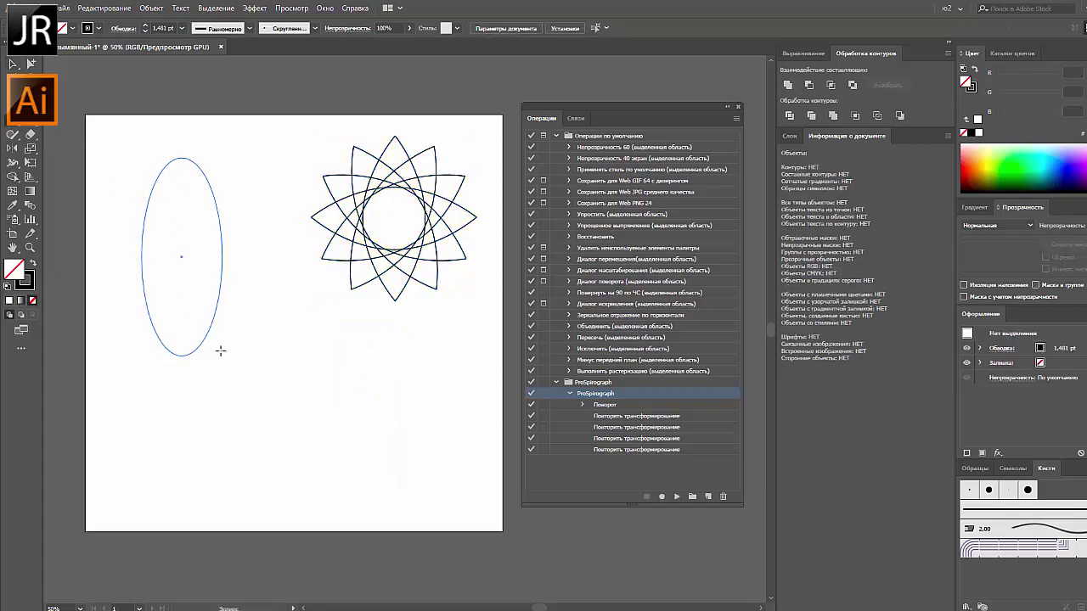
pyautogui.press('v')
pyautogui.moveTo(171, 145); pyautogui.dragTo(190, 372)
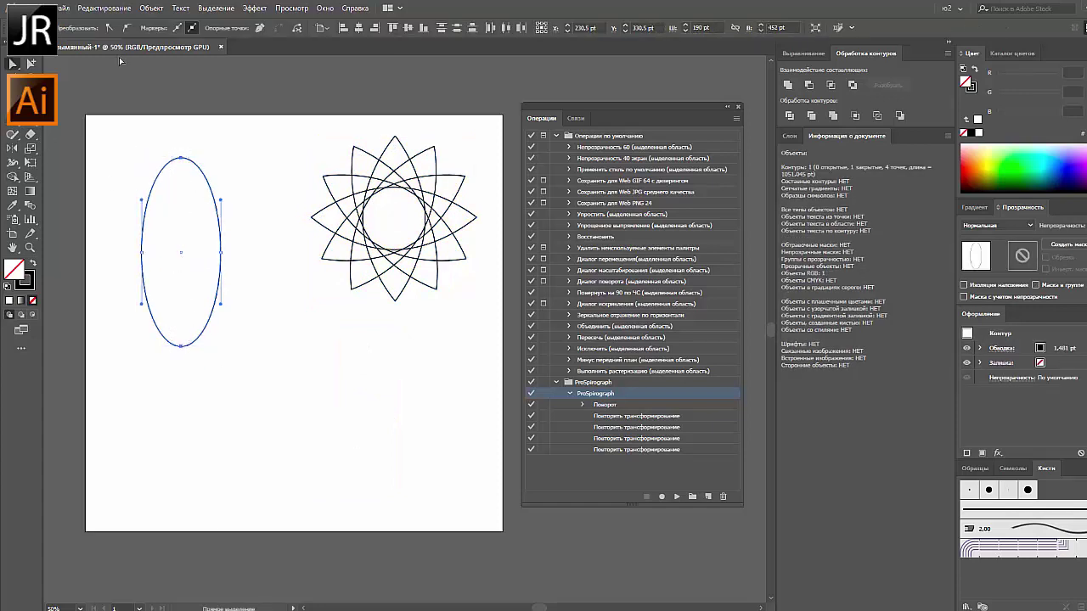
pyautogui.click(108, 28)
pyautogui.click(262, 286)
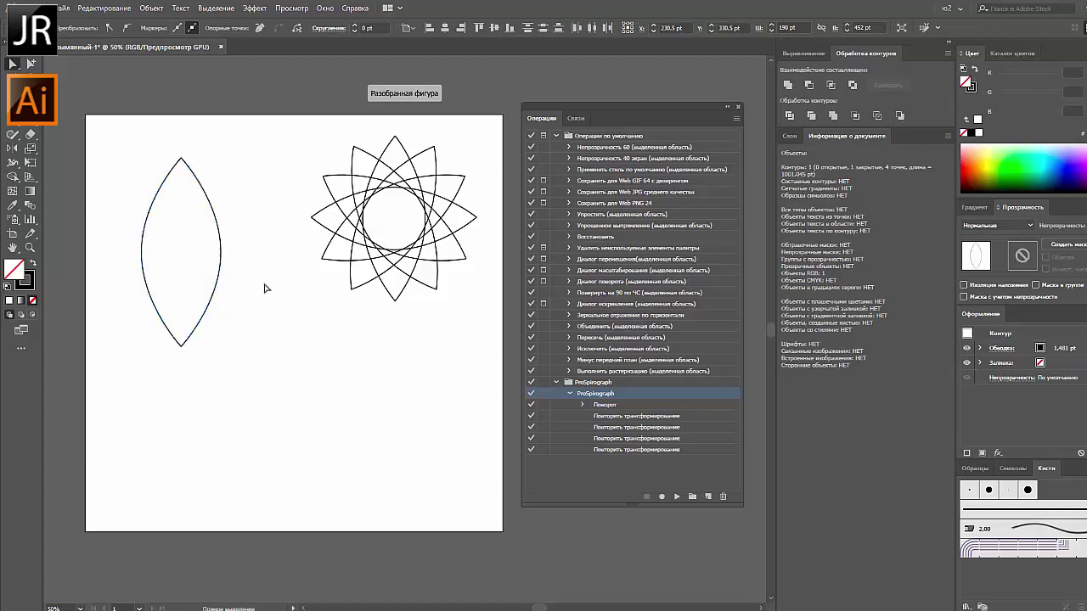
pyautogui.click(221, 255)
pyautogui.moveTo(221, 252)
pyautogui.mouseDown()
pyautogui.moveTo(188, 248)
pyautogui.moveTo(200, 248)
pyautogui.mouseUp()
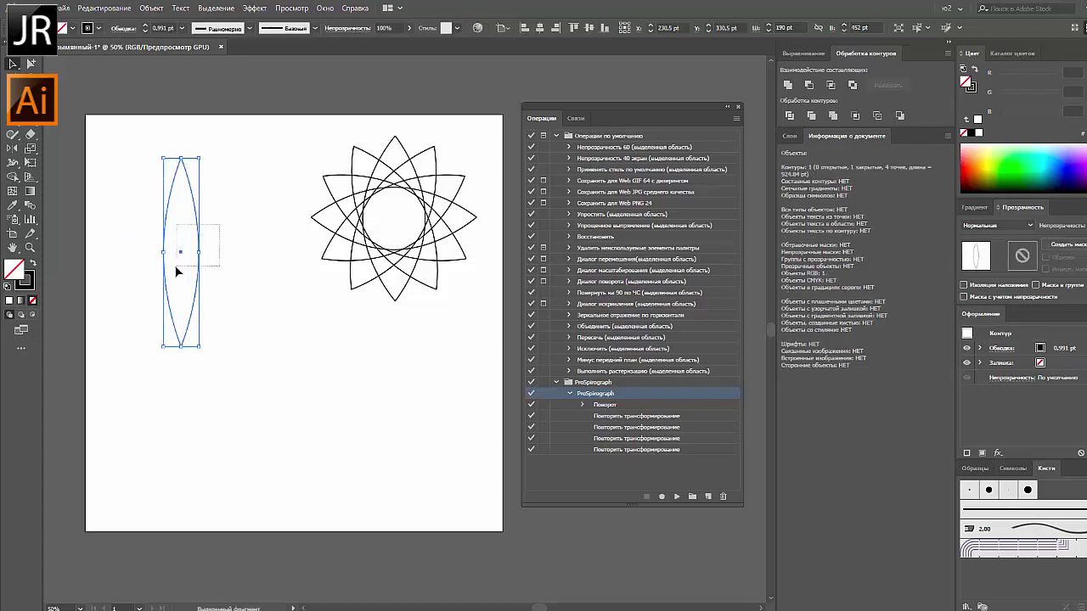
pyautogui.click(678, 497)
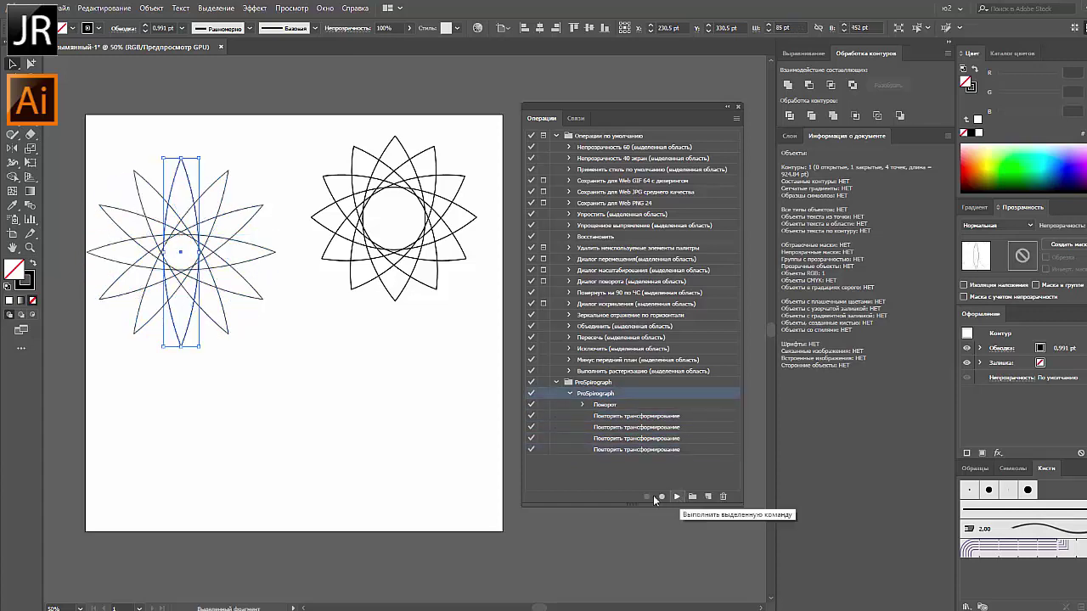
pyautogui.click(237, 314)
# - Copy one lens, slim it, spin it into a finer star, and move that star lower down
pyautogui.moveTo(183, 163); pyautogui.dragTo(258, 223)
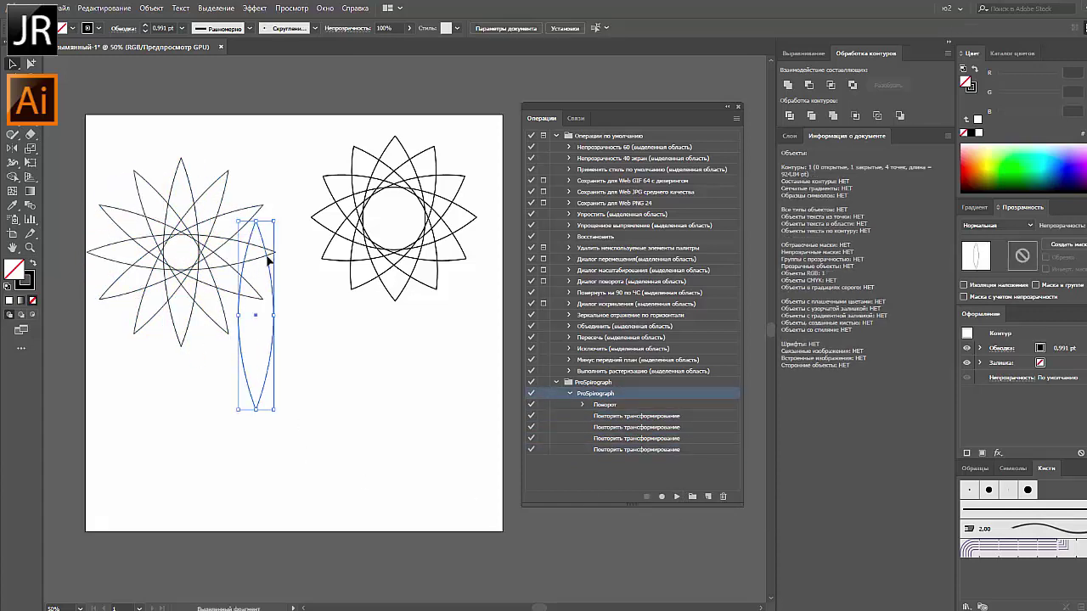
pyautogui.moveTo(274, 316); pyautogui.dragTo(263, 316)
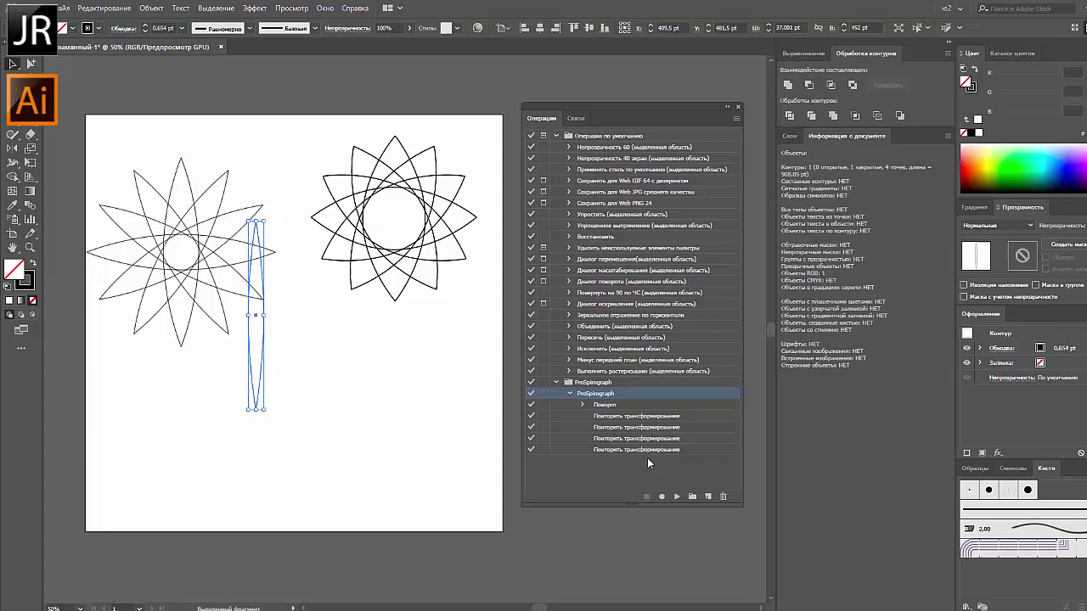
pyautogui.click(678, 496)
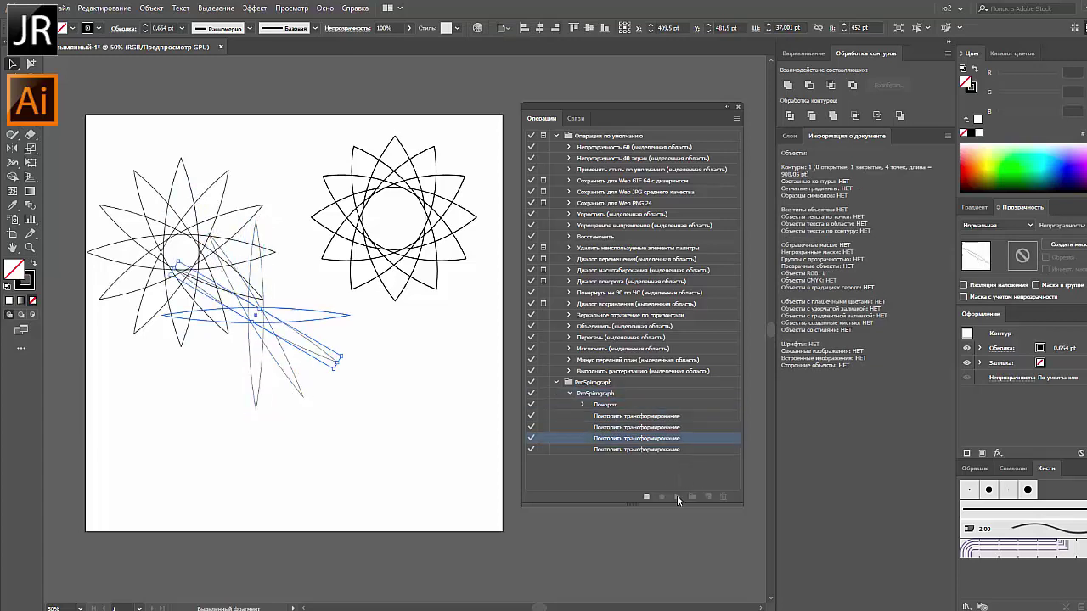
pyautogui.click(255, 312)
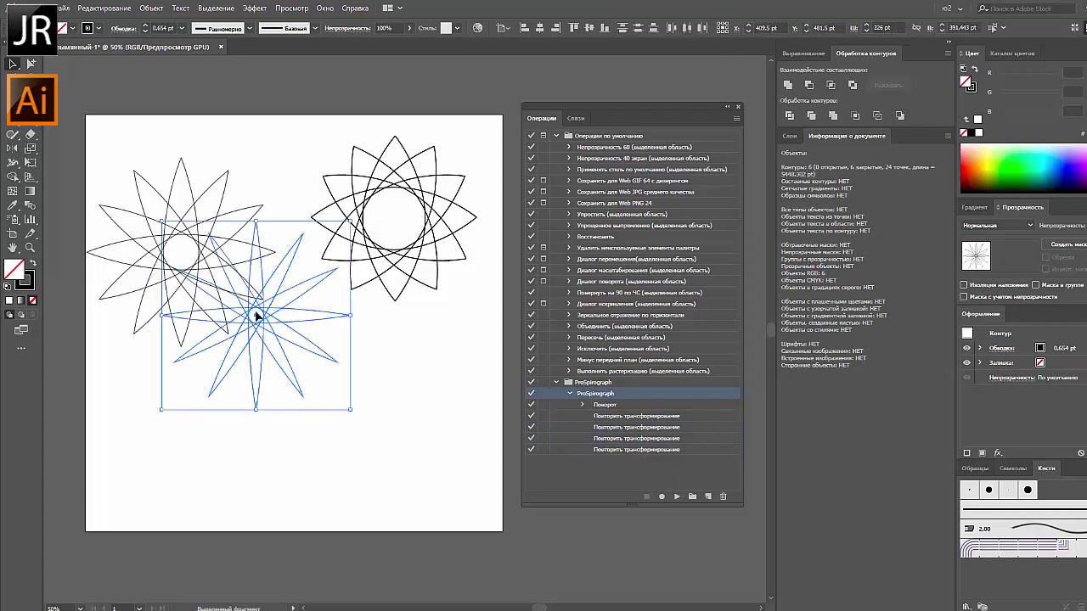
pyautogui.click(295, 399)
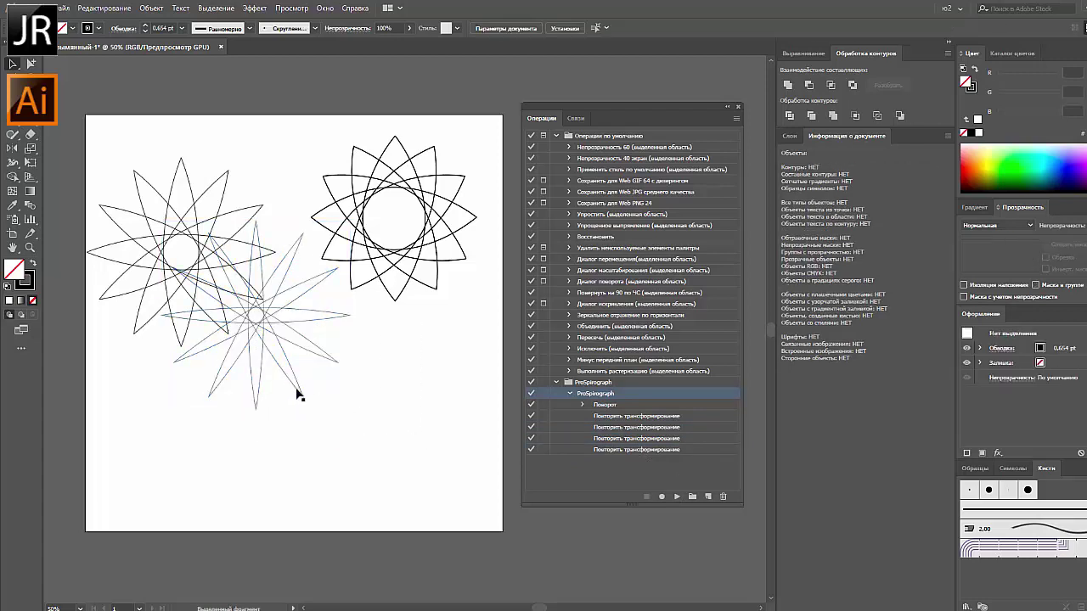
pyautogui.moveTo(193, 319); pyautogui.dragTo(315, 413)
pyautogui.click(168, 216)
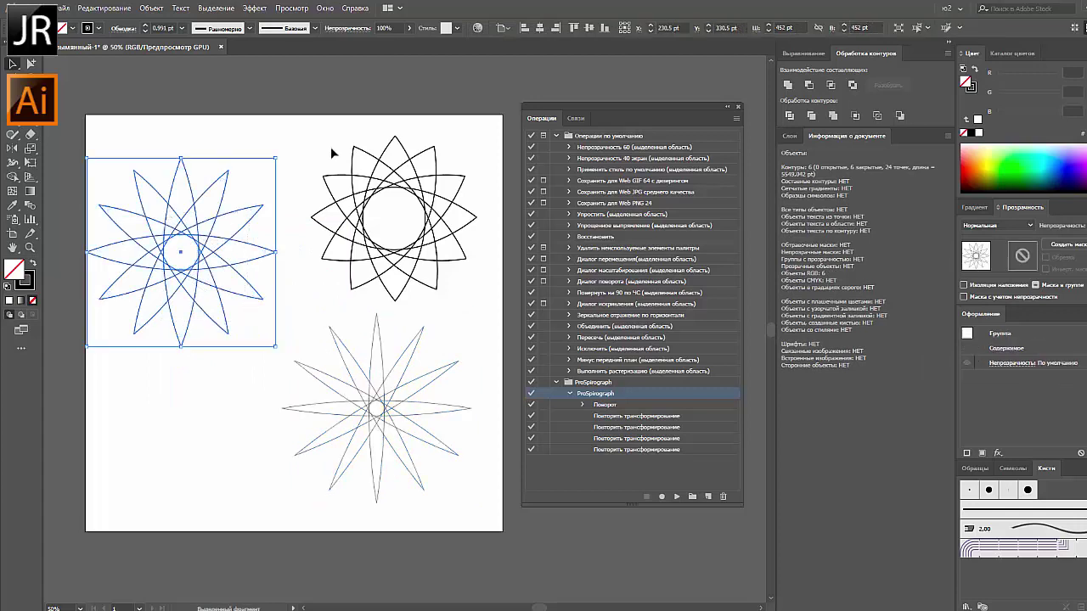
# - Align the three spirograph stars on common horizontal and vertical centres
pyautogui.click(453, 267)
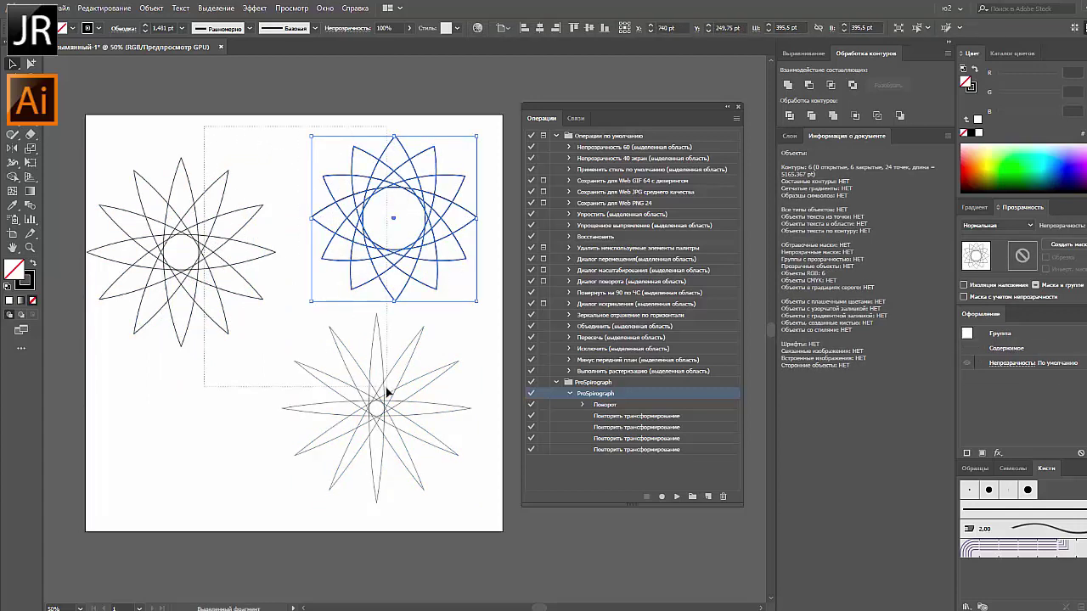
pyautogui.moveTo(215, 123); pyautogui.dragTo(383, 388)
pyautogui.click(540, 28)
pyautogui.click(588, 28)
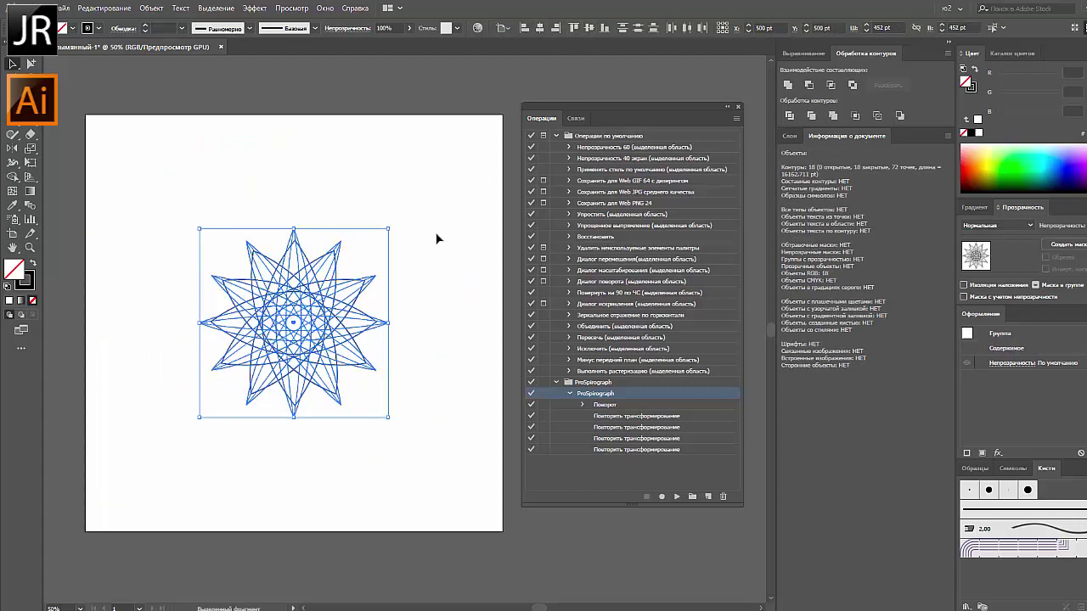
pyautogui.click(425, 270)
# - Scale the combined star up to 500 pt across
pyautogui.hotkey('ctrl', 'a')
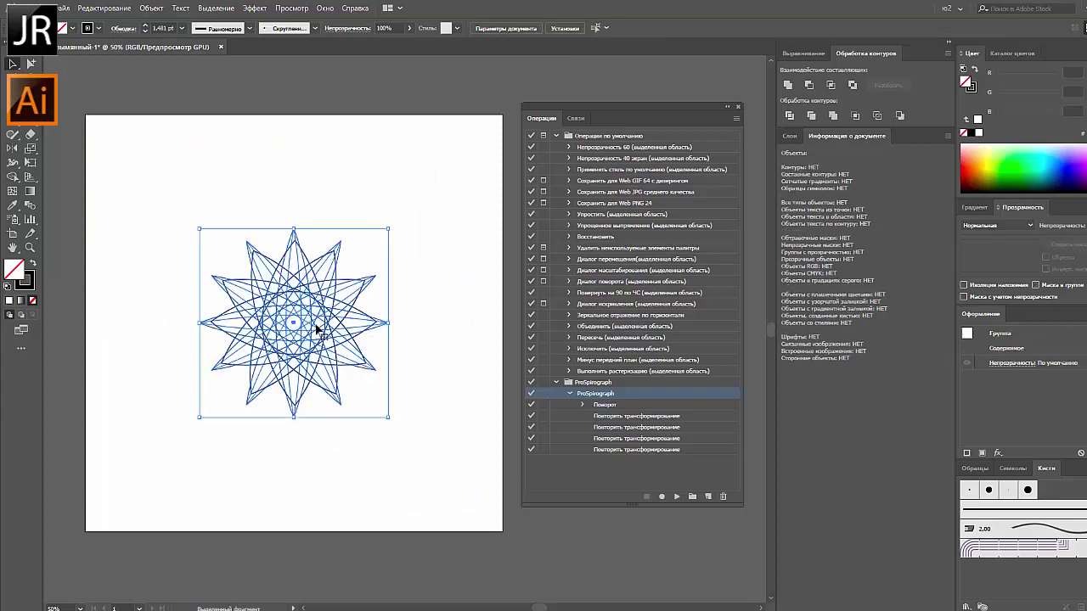
pyautogui.moveTo(296, 228); pyautogui.dragTo(296, 163)
pyautogui.click(367, 138)
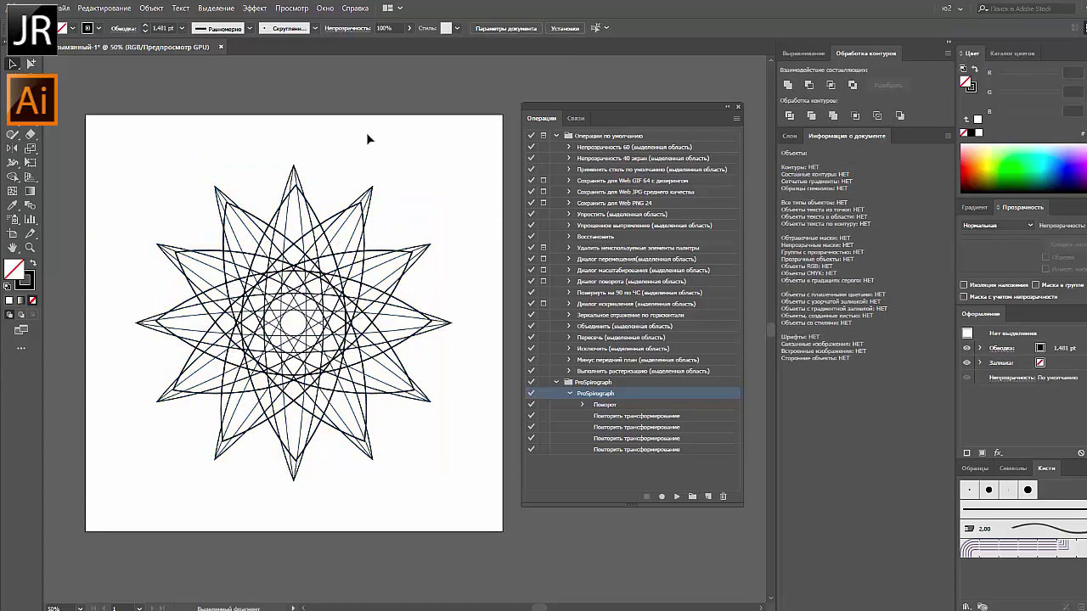
pyautogui.scroll(3, 366, 132)
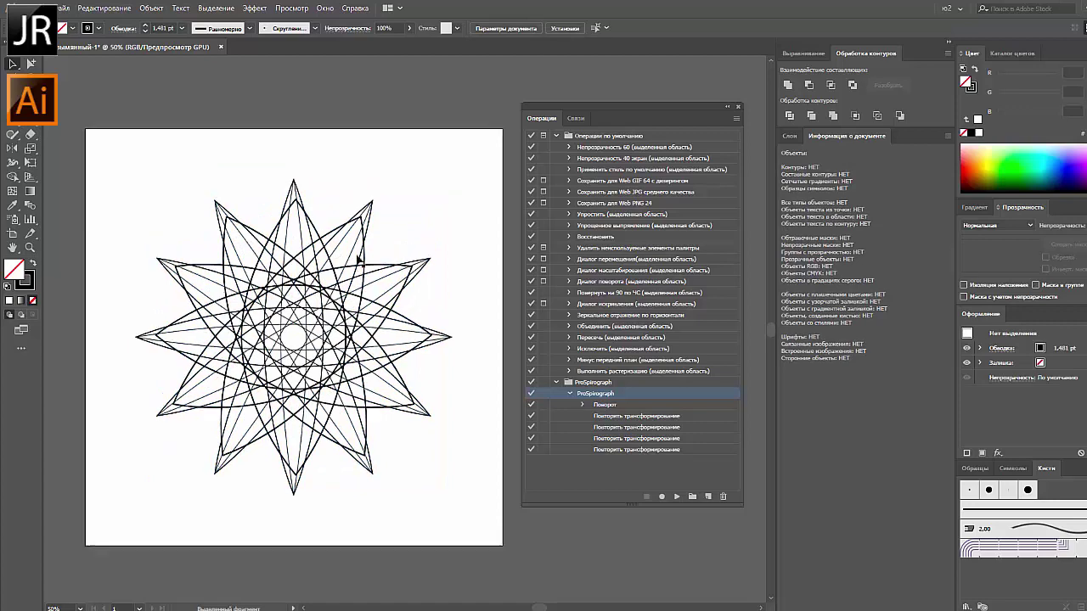
pyautogui.click(13, 135)
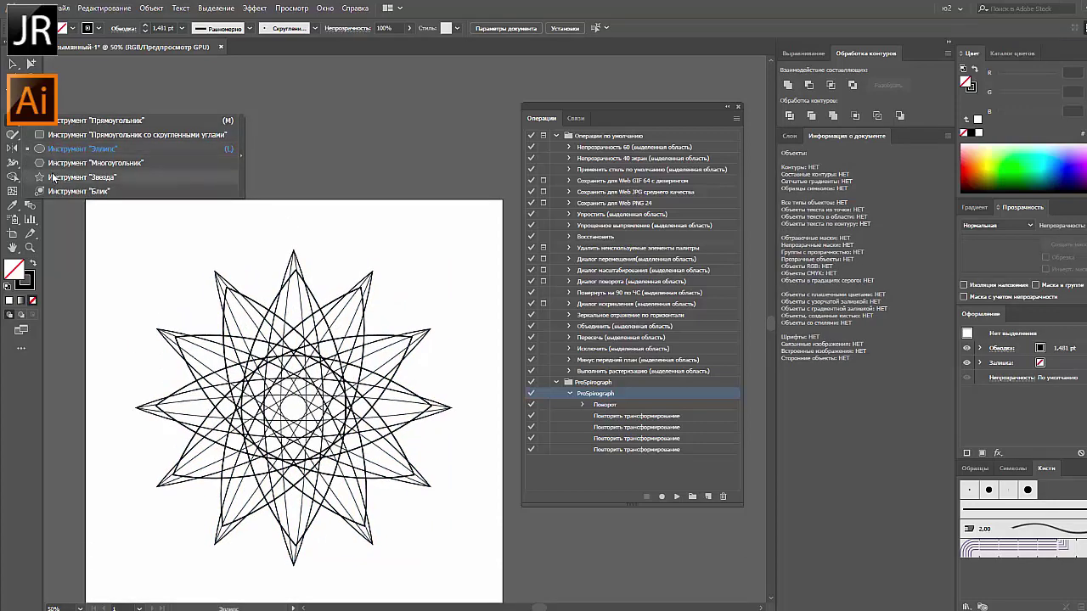
# - Draw a small hexagon and play ProSpirograph on it to form a ring
pyautogui.click(51, 163)
pyautogui.moveTo(106, 218); pyautogui.dragTo(124, 218)
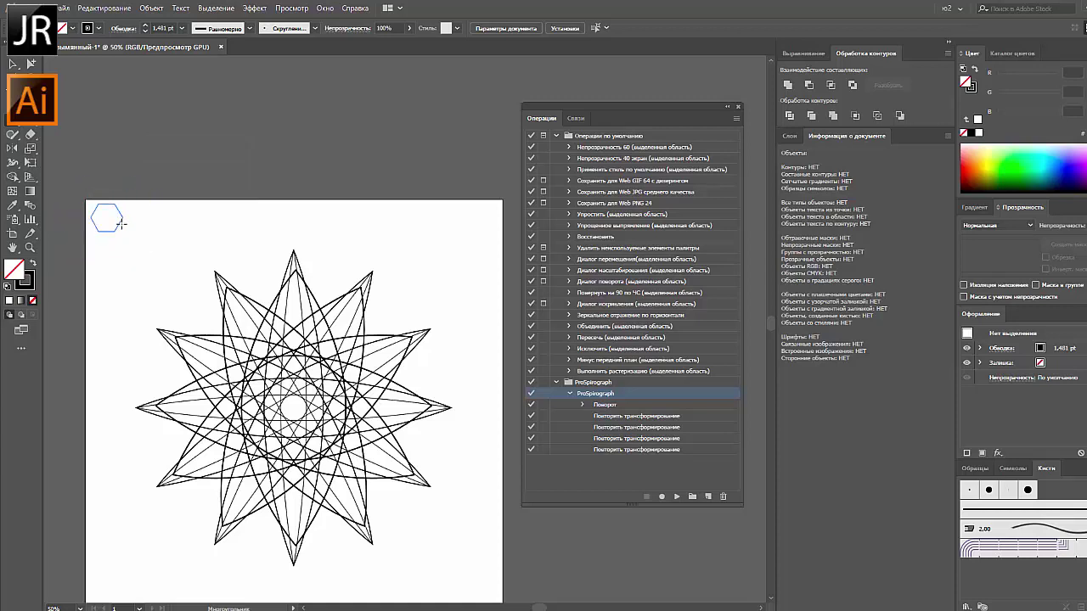
pyautogui.click(15, 65)
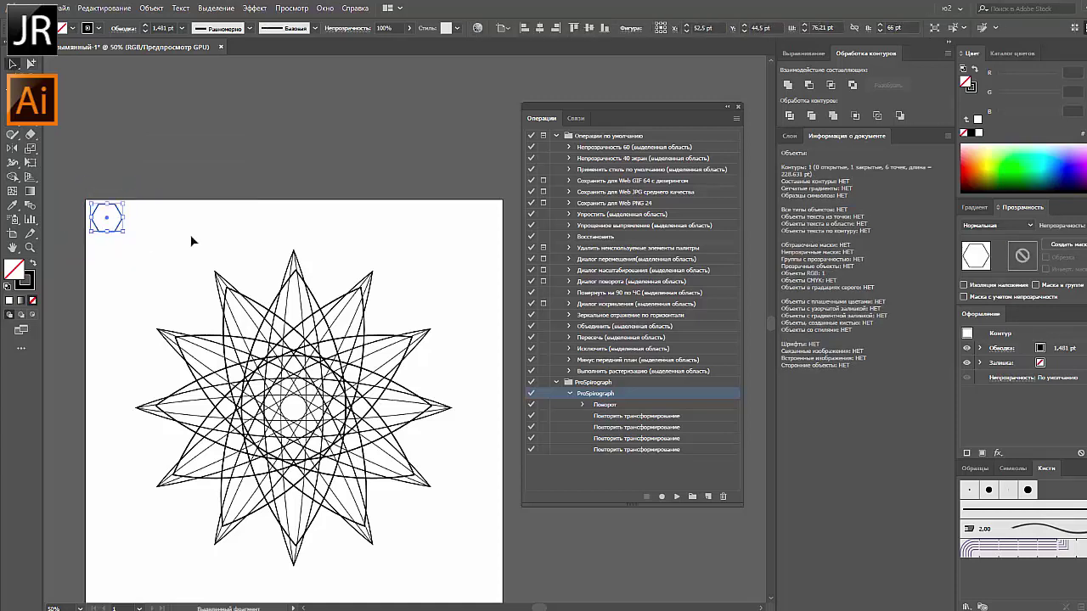
pyautogui.click(679, 498)
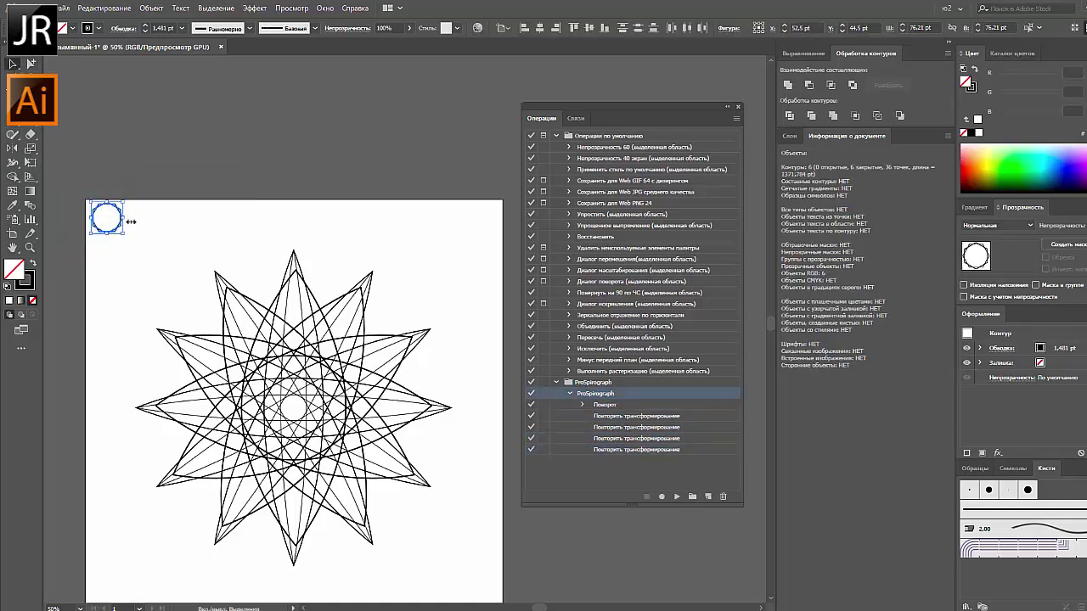
# - Select the hexagon ring as a group, shrink it, and place it at the top-right
pyautogui.click(250, 236)
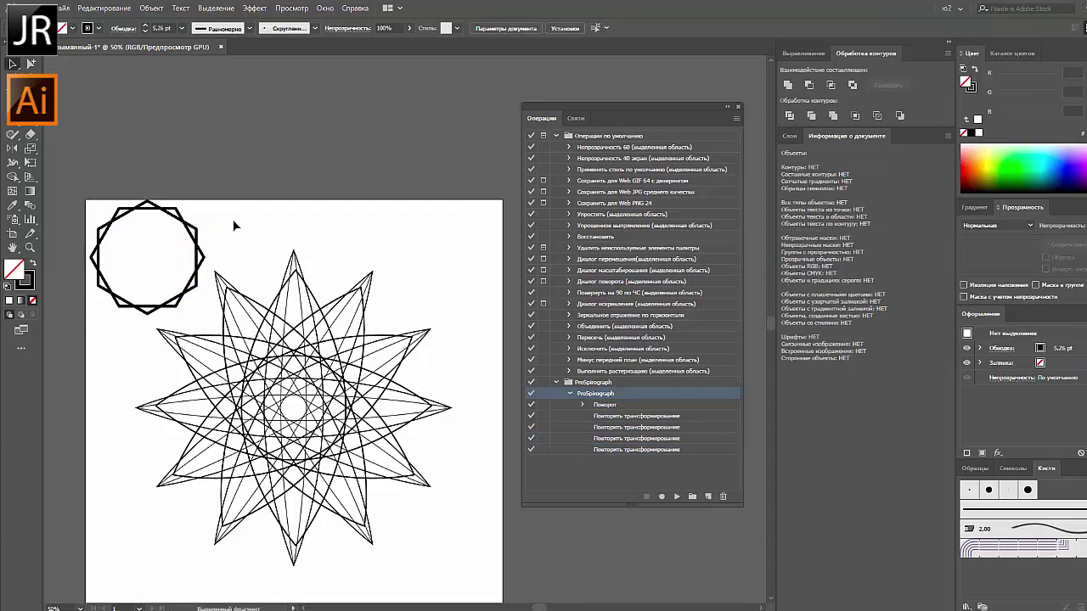
pyautogui.click(183, 248)
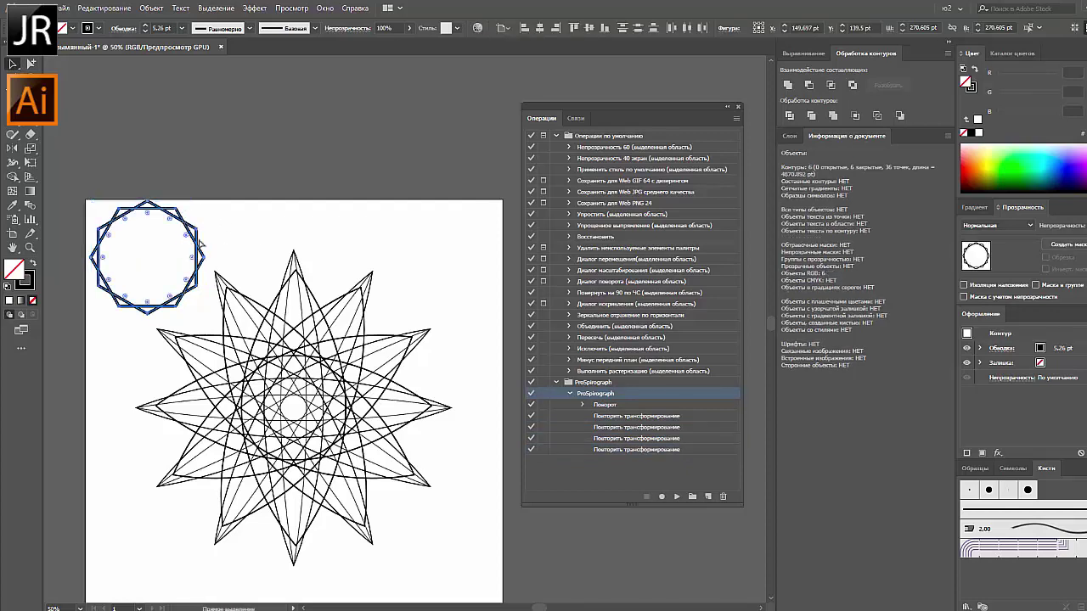
pyautogui.click(201, 245)
pyautogui.click(102, 255)
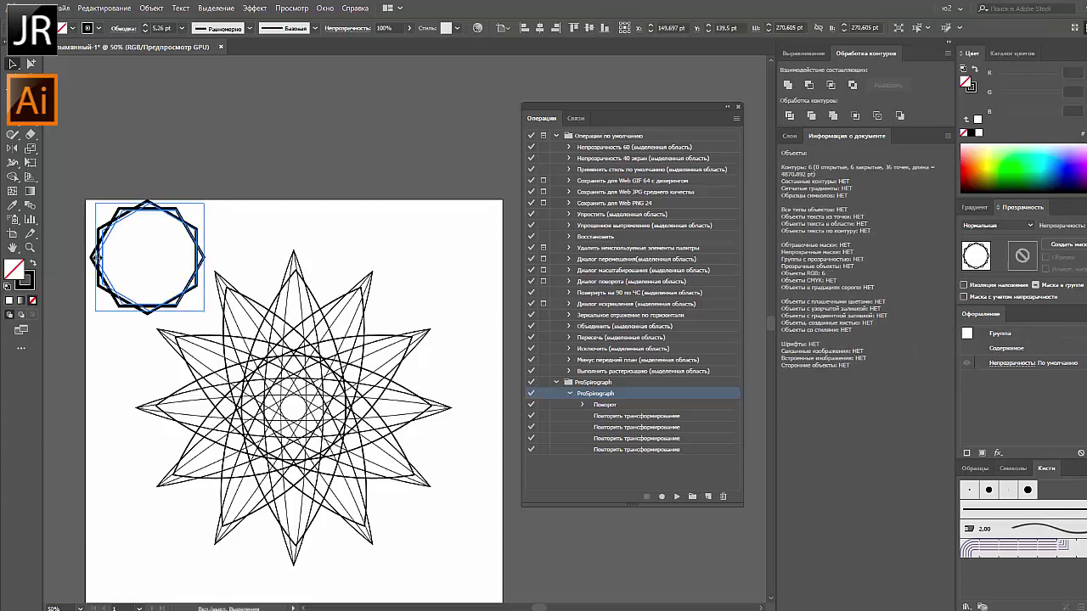
pyautogui.moveTo(96, 256); pyautogui.dragTo(424, 247)
pyautogui.hotkey('ctrl', 'a')
pyautogui.click(416, 259)
pyautogui.hotkey('ctrl', 'shift', 'a')
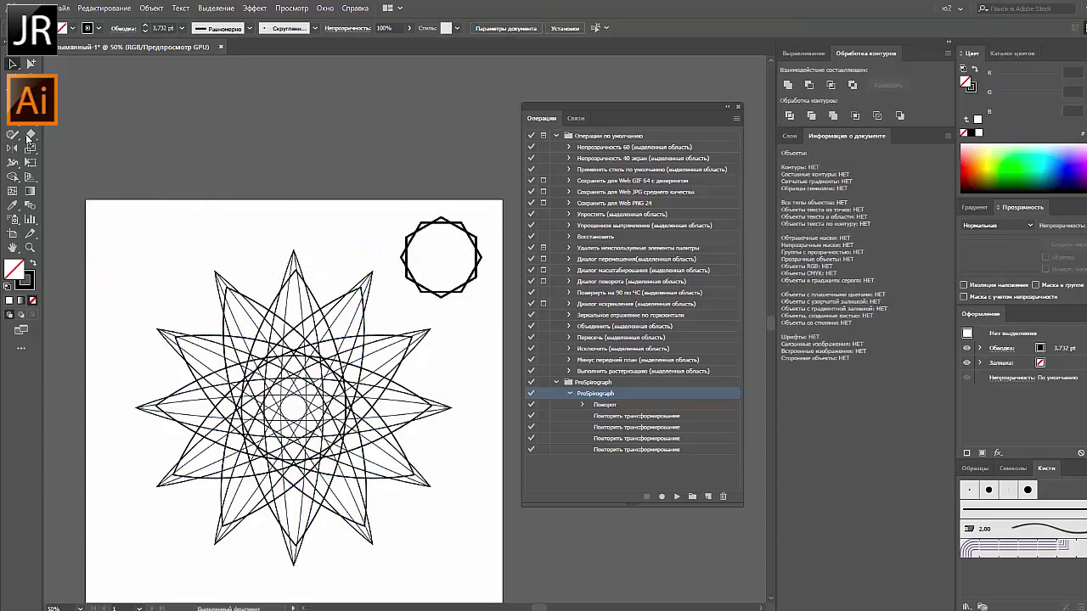
pyautogui.click(28, 136)
# - Spin a small pentagon into a spirograph ring with 0.75 pt stroke, then discard it
pyautogui.moveTo(147, 226); pyautogui.dragTo(159, 243)
pyautogui.press('Down')
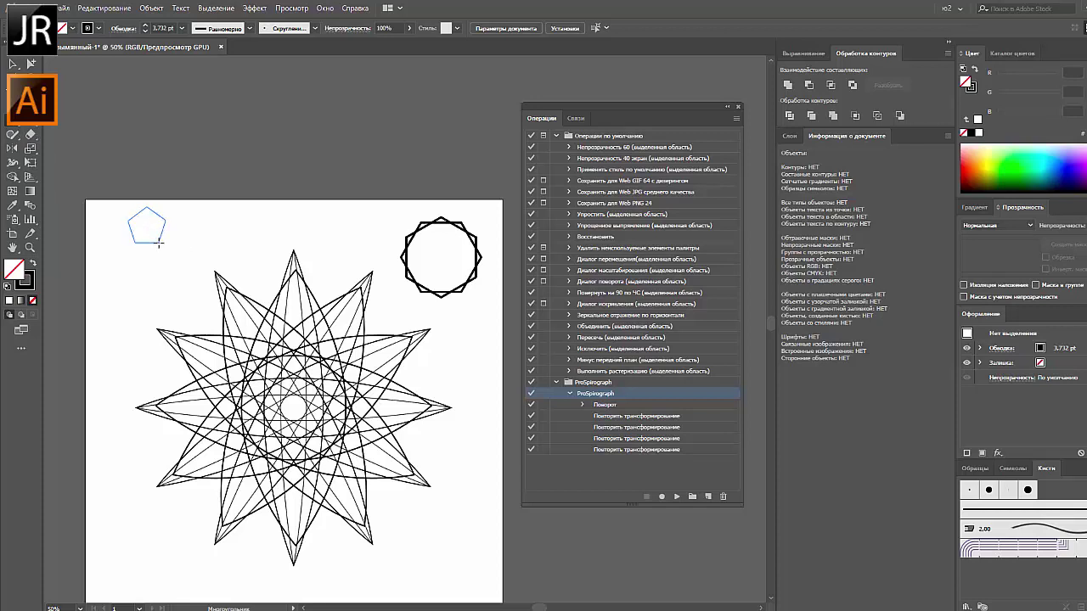
pyautogui.moveTo(159, 243); pyautogui.dragTo(158, 244)
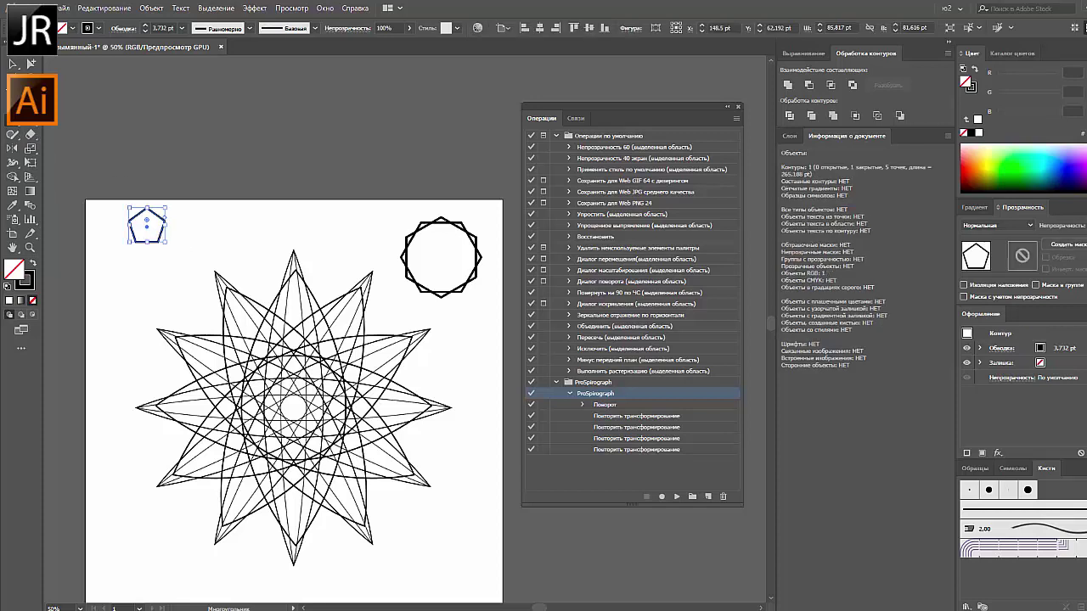
pyautogui.press('v')
pyautogui.click(681, 496)
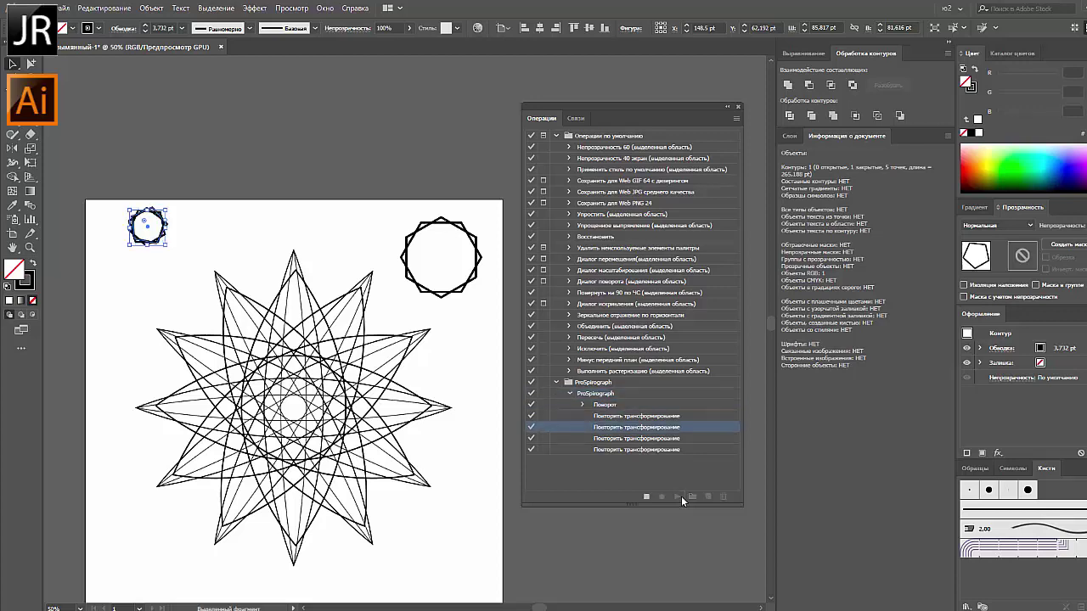
pyautogui.click(180, 28)
pyautogui.click(194, 66)
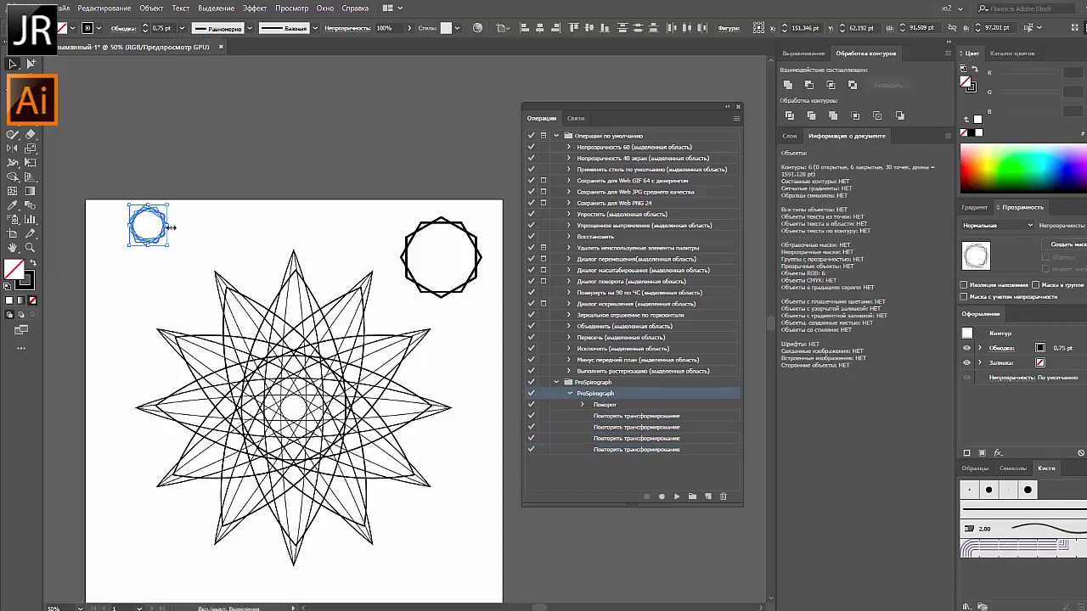
pyautogui.moveTo(170, 226); pyautogui.dragTo(235, 239)
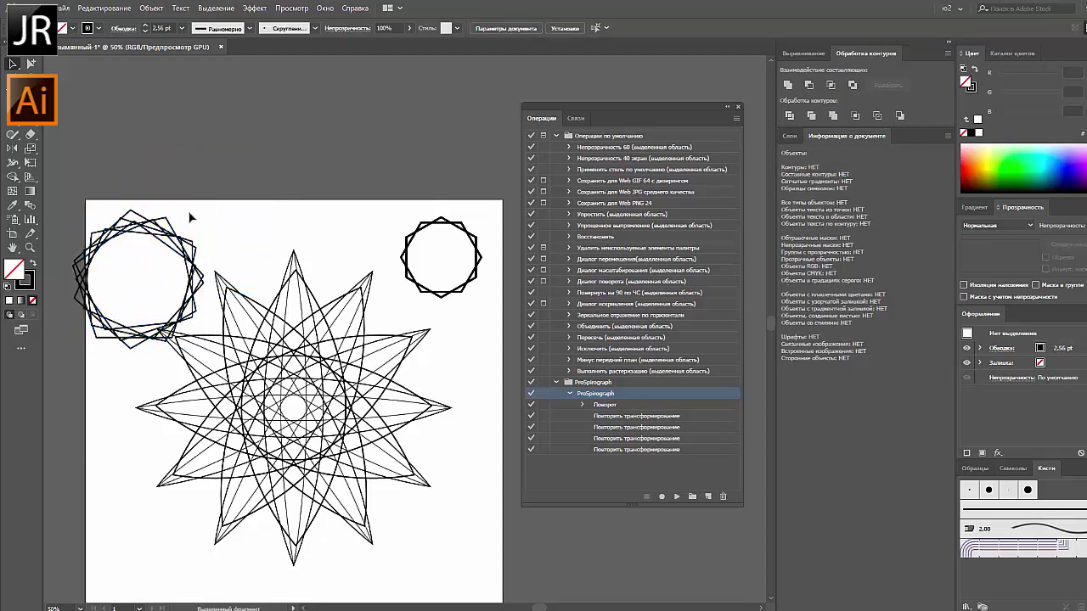
pyautogui.press('Delete')
# - Turn a small square into a spirograph star with ProSpirograph and enlarge it at the top-left
pyautogui.click(17, 124)
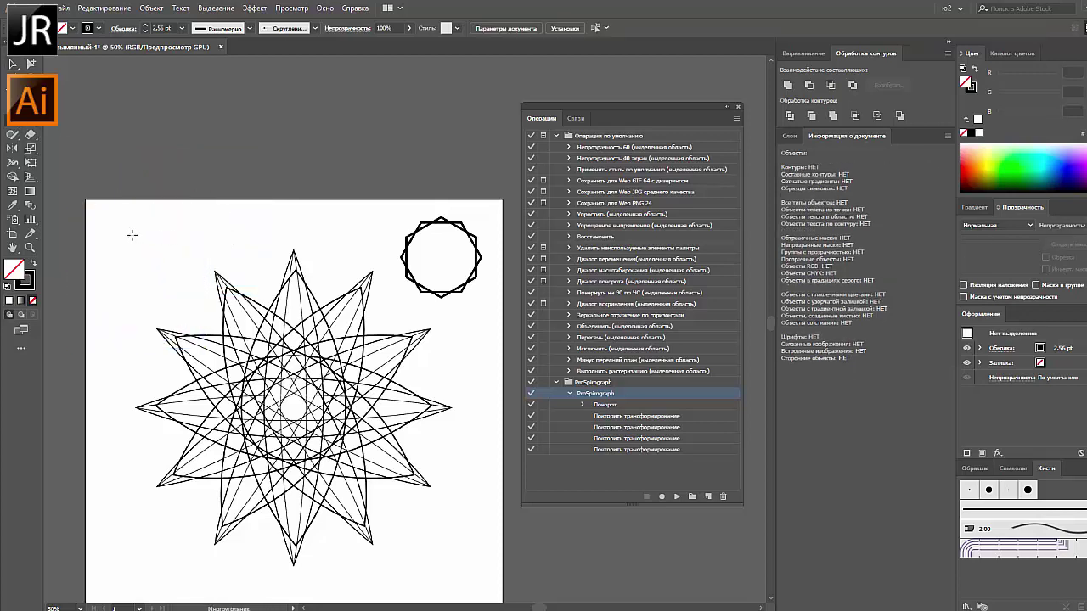
pyautogui.moveTo(127, 232); pyautogui.dragTo(148, 253)
pyautogui.press('Down')
pyautogui.click(12, 64)
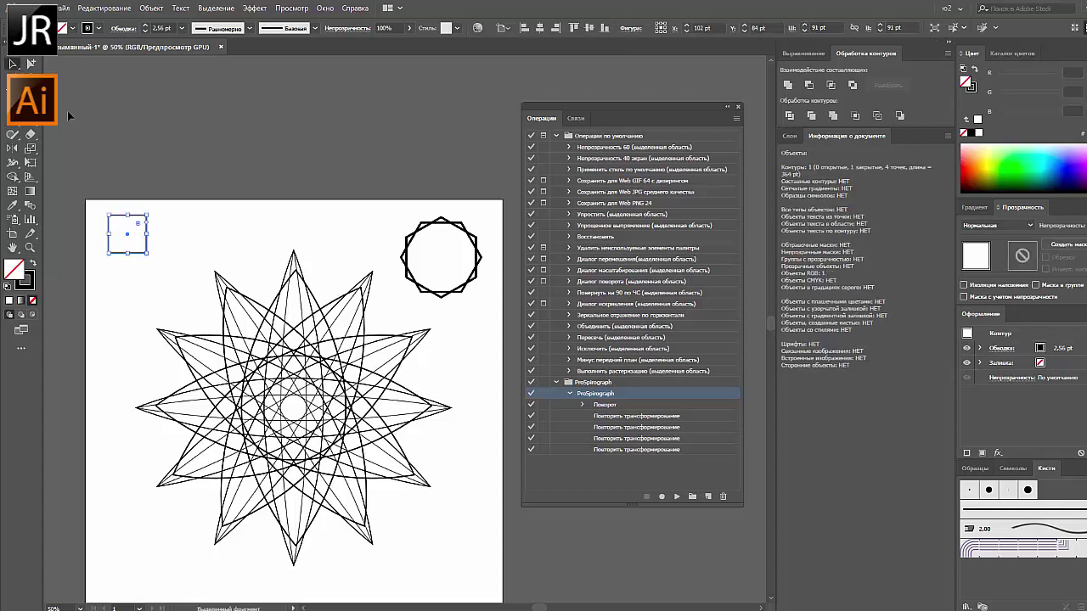
pyautogui.click(677, 497)
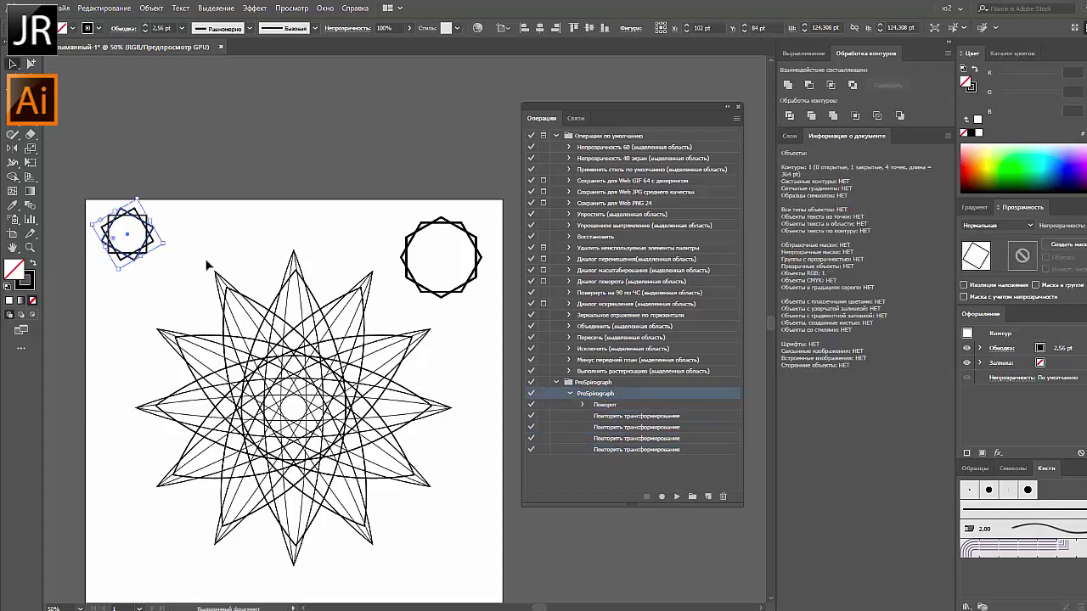
pyautogui.click(182, 238)
pyautogui.click(146, 242)
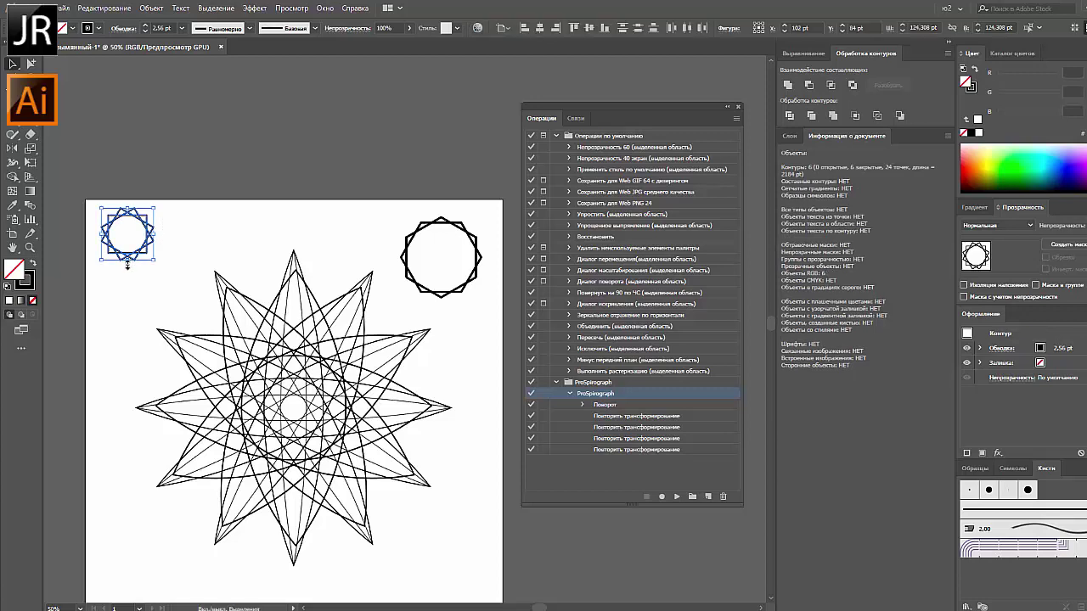
pyautogui.moveTo(127, 260)
pyautogui.mouseDown()
pyautogui.moveTo(136, 292)
pyautogui.moveTo(459, 585)
pyautogui.mouseUp()
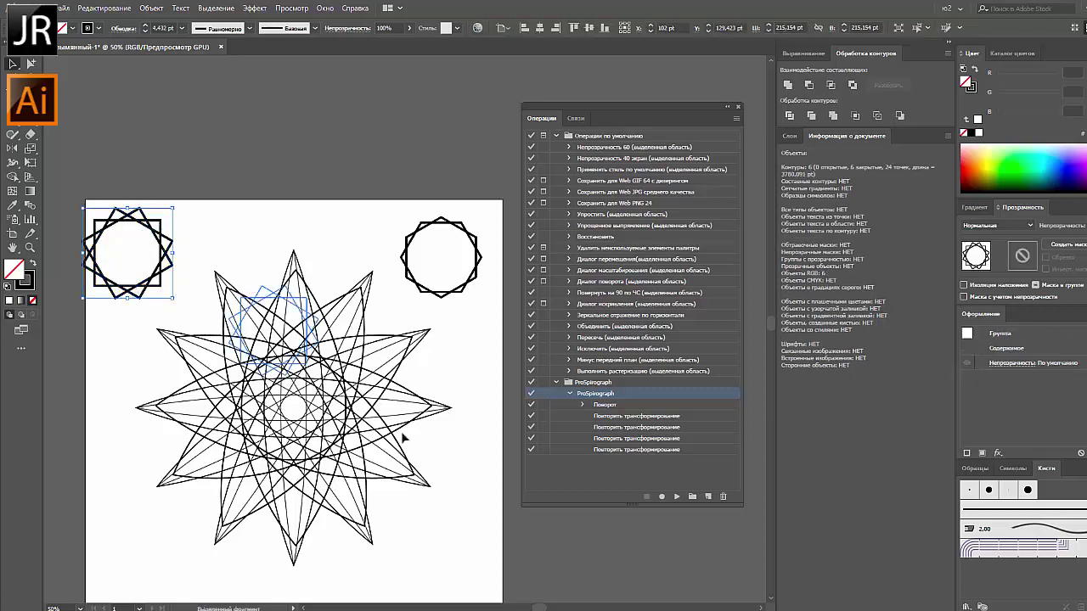
# - Move the star ornament above the artboard and spin a square into a flower with 170% bloat
pyautogui.moveTo(123, 228); pyautogui.dragTo(170, 273)
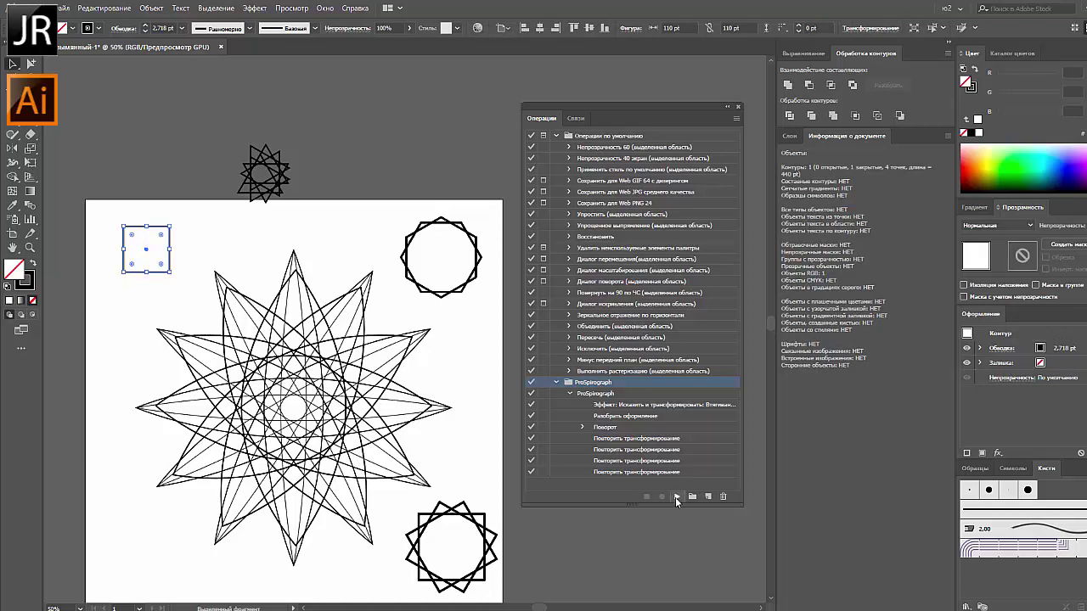
pyautogui.click(606, 394)
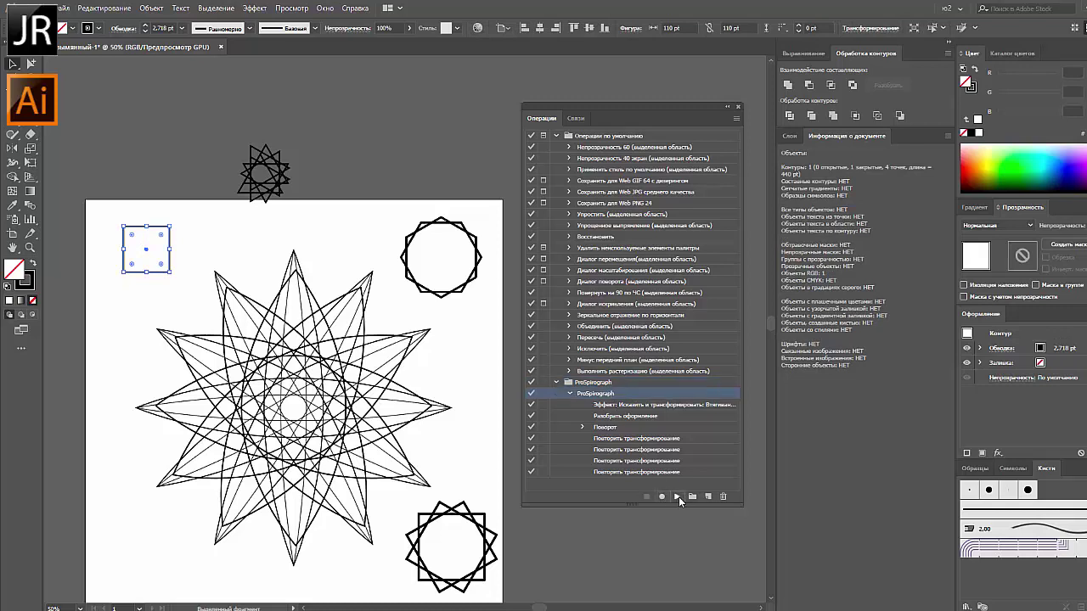
pyautogui.click(679, 497)
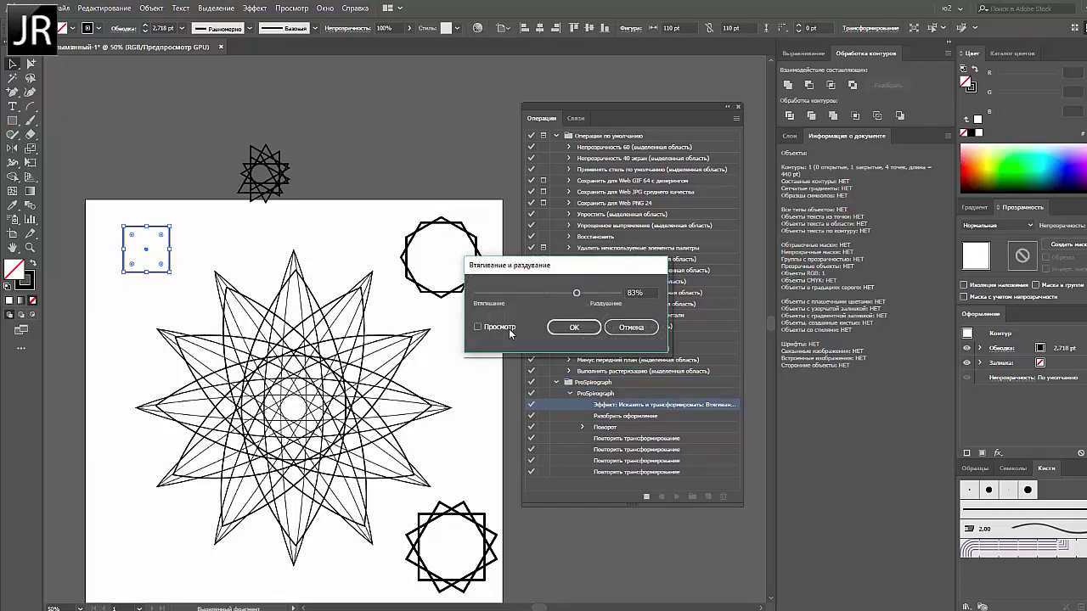
pyautogui.click(477, 327)
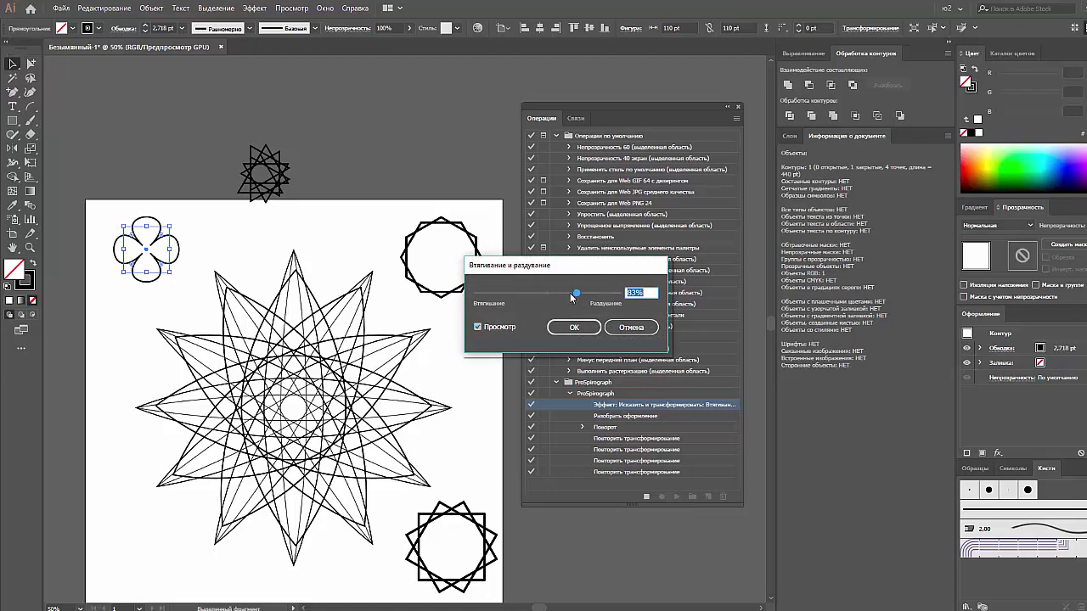
pyautogui.moveTo(576, 293)
pyautogui.mouseDown()
pyautogui.moveTo(565, 293)
pyautogui.moveTo(607, 294)
pyautogui.moveTo(506, 294)
pyautogui.moveTo(580, 294)
pyautogui.mouseUp()
pyautogui.click(573, 330)
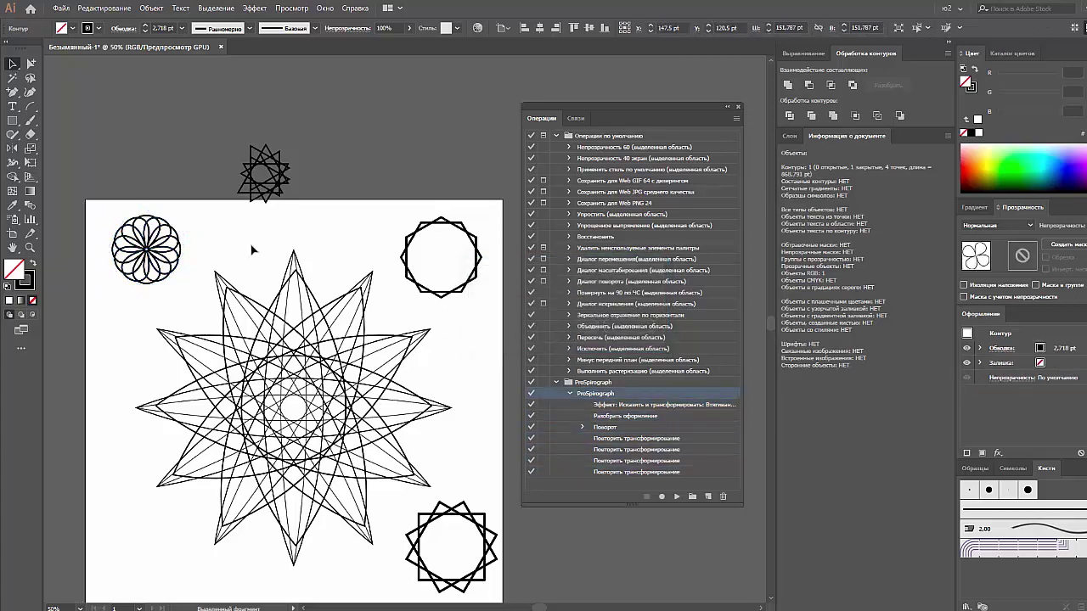
# - Place a copy of the flower beside the octagonal star and delete the original
pyautogui.moveTo(146, 249); pyautogui.dragTo(340, 239)
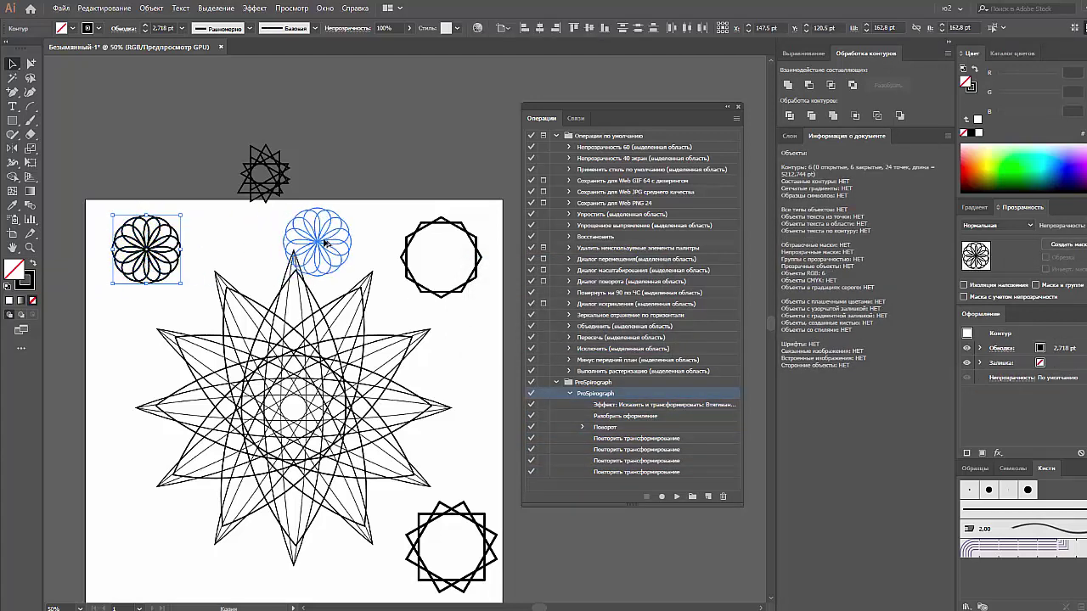
pyautogui.moveTo(186, 220); pyautogui.dragTo(133, 270)
pyautogui.press('Delete')
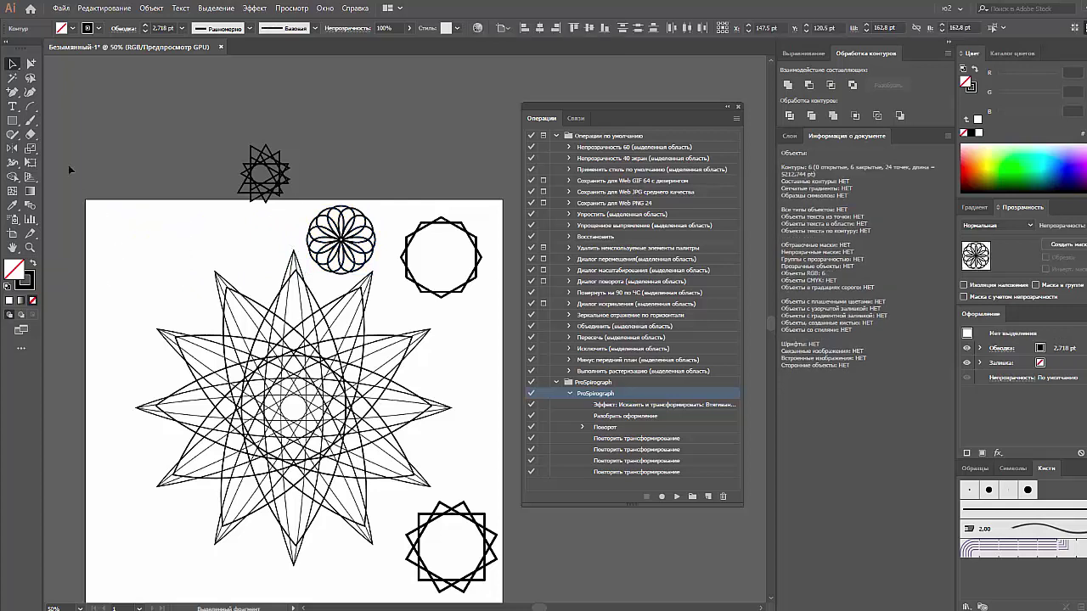
pyautogui.click(14, 122)
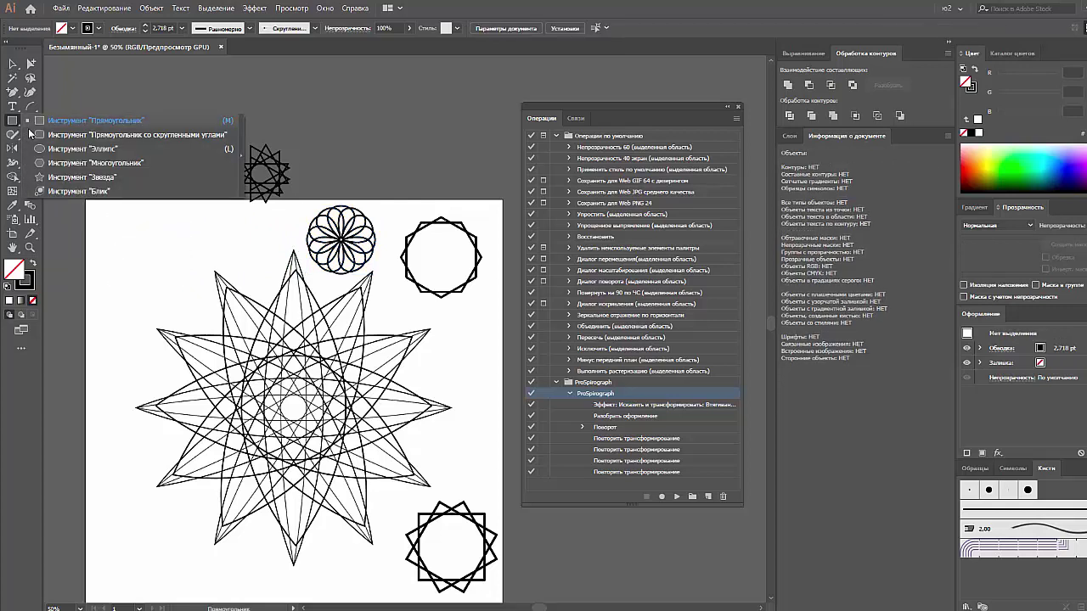
# - Spin a top-left rectangle into a looped flower at 83% bloat and move it above the artboard
pyautogui.click(94, 120)
pyautogui.moveTo(118, 223)
pyautogui.mouseDown()
pyautogui.moveTo(143, 248)
pyautogui.moveTo(197, 263)
pyautogui.mouseUp()
pyautogui.press('v')
pyautogui.click(174, 244)
pyautogui.click(167, 241)
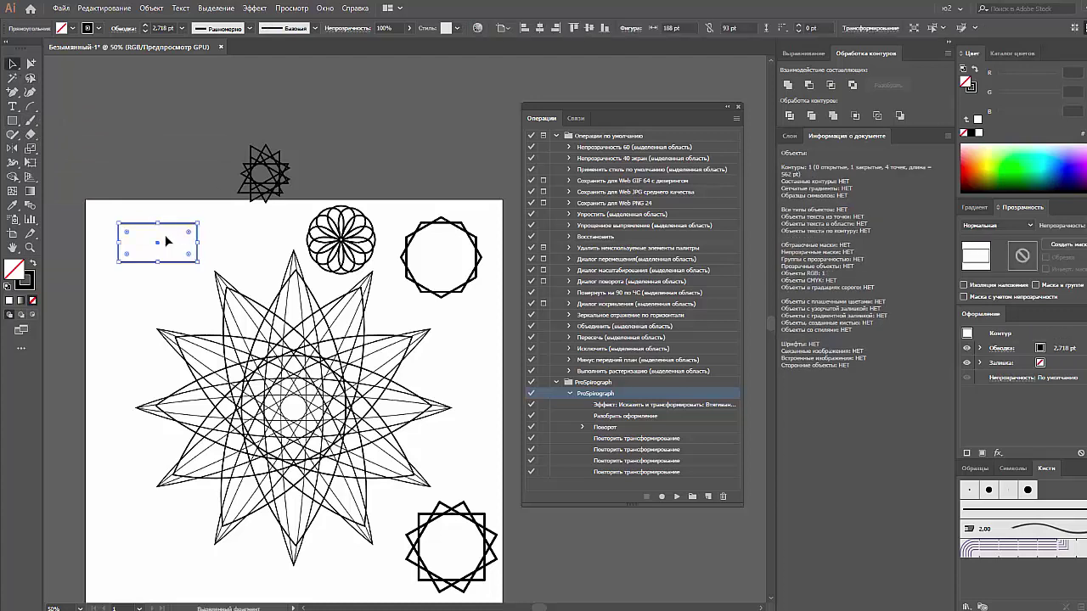
pyautogui.click(678, 495)
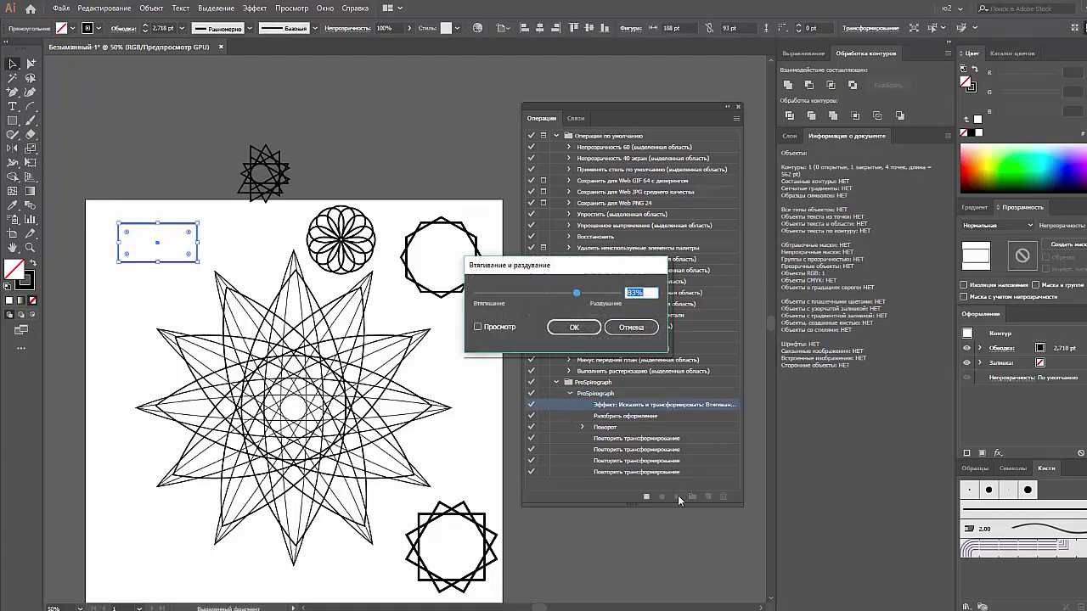
pyautogui.click(586, 327)
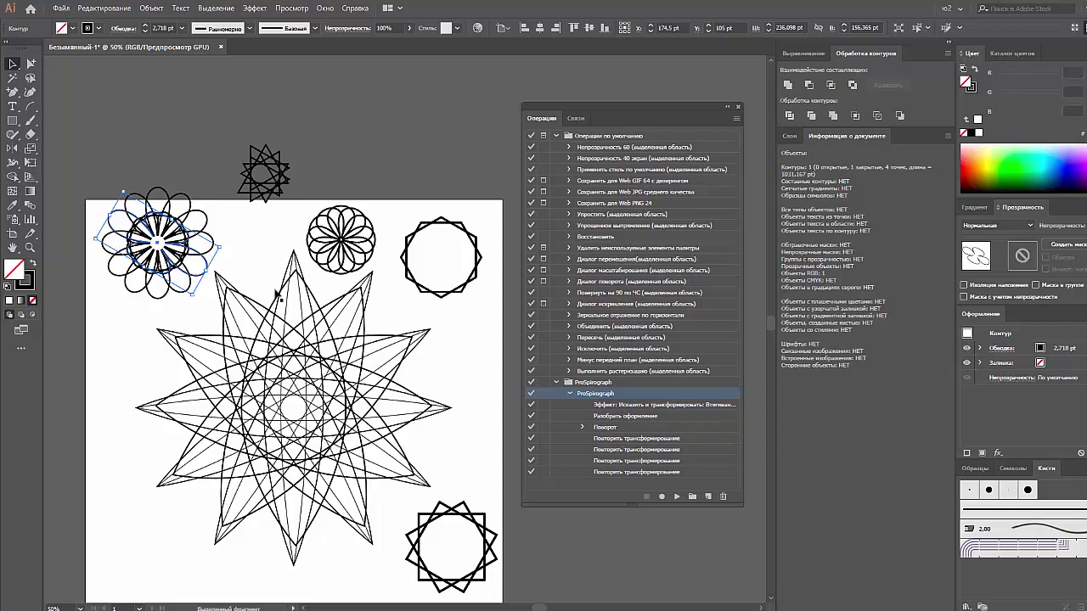
pyautogui.moveTo(170, 272); pyautogui.dragTo(406, 162)
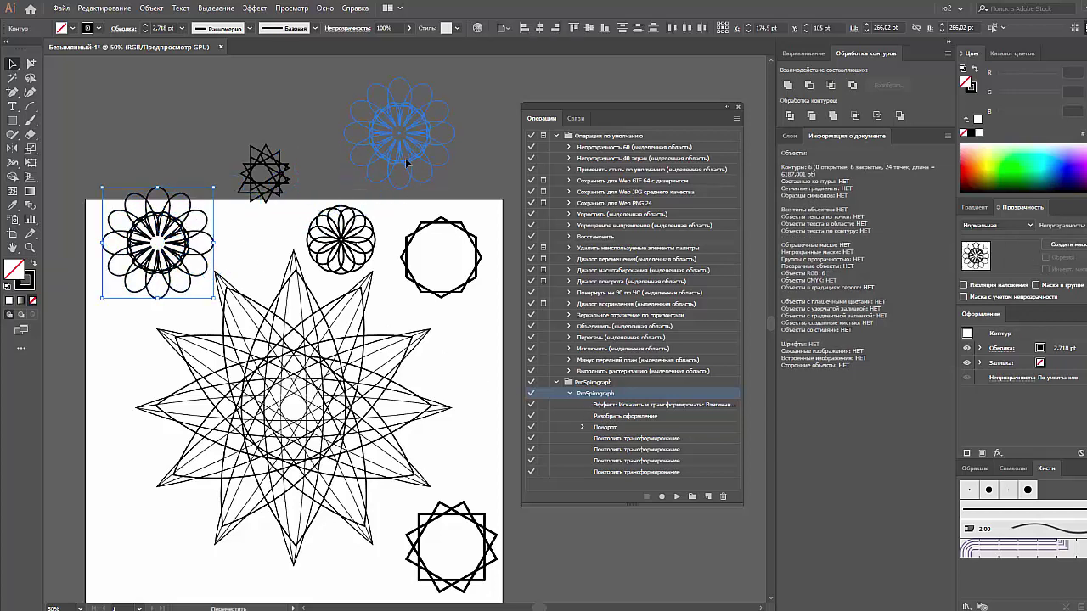
pyautogui.click(152, 157)
# - Draw a triangle at the artboard's top-left, then delete it
pyautogui.click(11, 121)
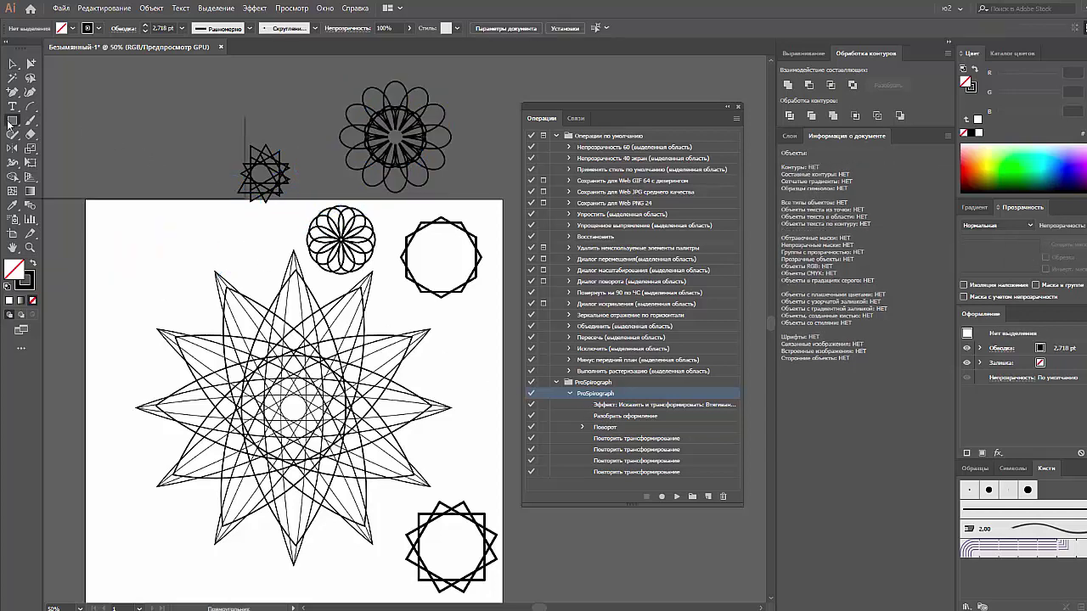
pyautogui.moveTo(11, 122); pyautogui.dragTo(51, 163)
pyautogui.moveTo(119, 222)
pyautogui.mouseDown()
pyautogui.moveTo(165, 257)
pyautogui.moveTo(172, 248)
pyautogui.mouseUp()
pyautogui.press('v')
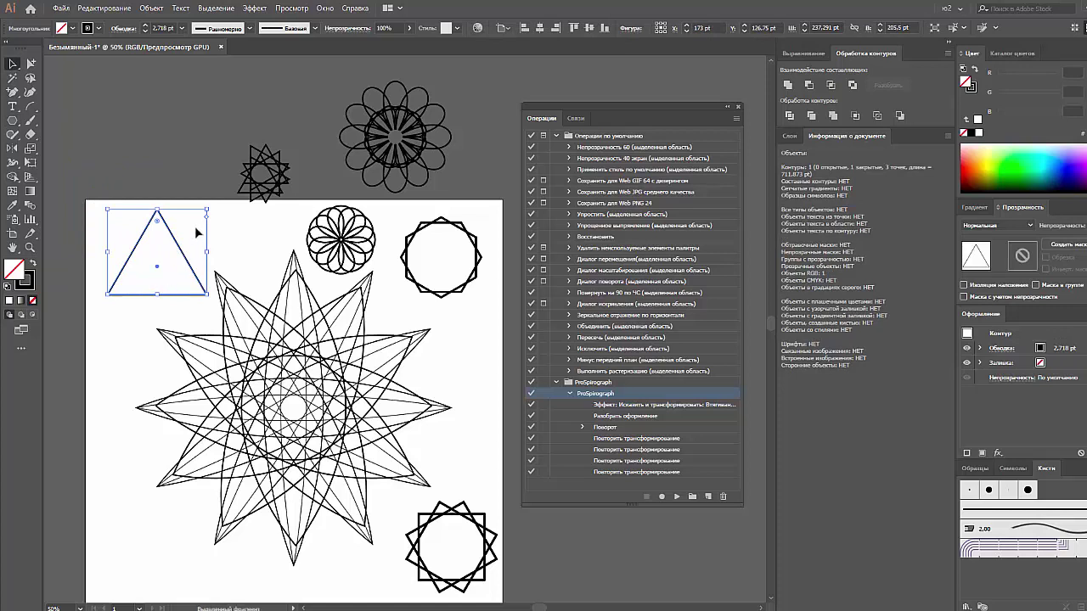
pyautogui.press('Delete')
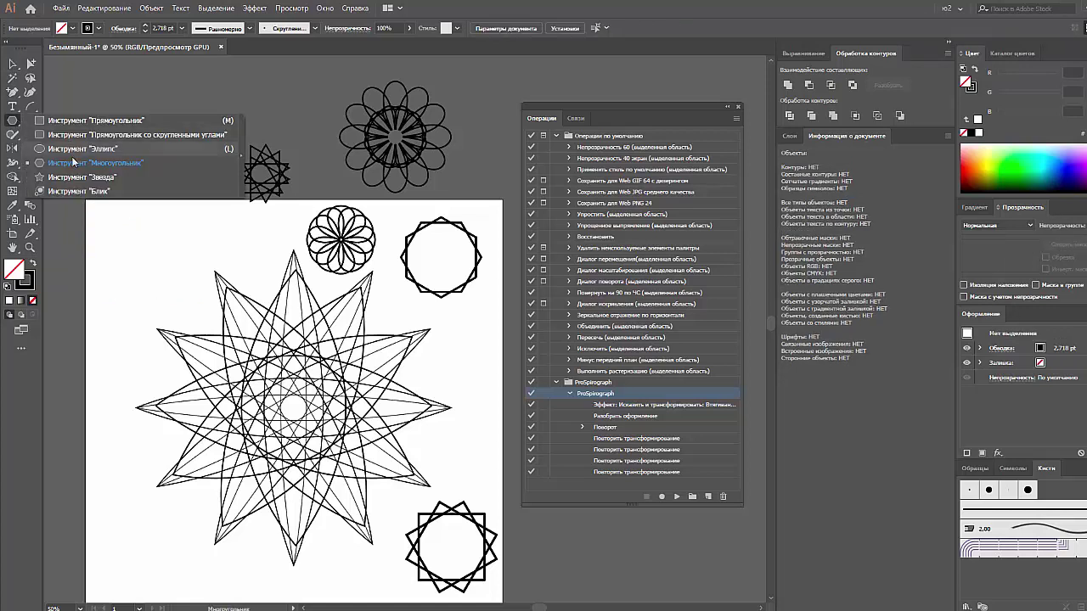
# - Draw a small hexagon and spin it into a petal flower with ProSpirograph at 83% bloat
pyautogui.moveTo(13, 119); pyautogui.dragTo(119, 160)
pyautogui.moveTo(138, 234); pyautogui.dragTo(152, 258)
pyautogui.press('Up')
pyautogui.press('Up')
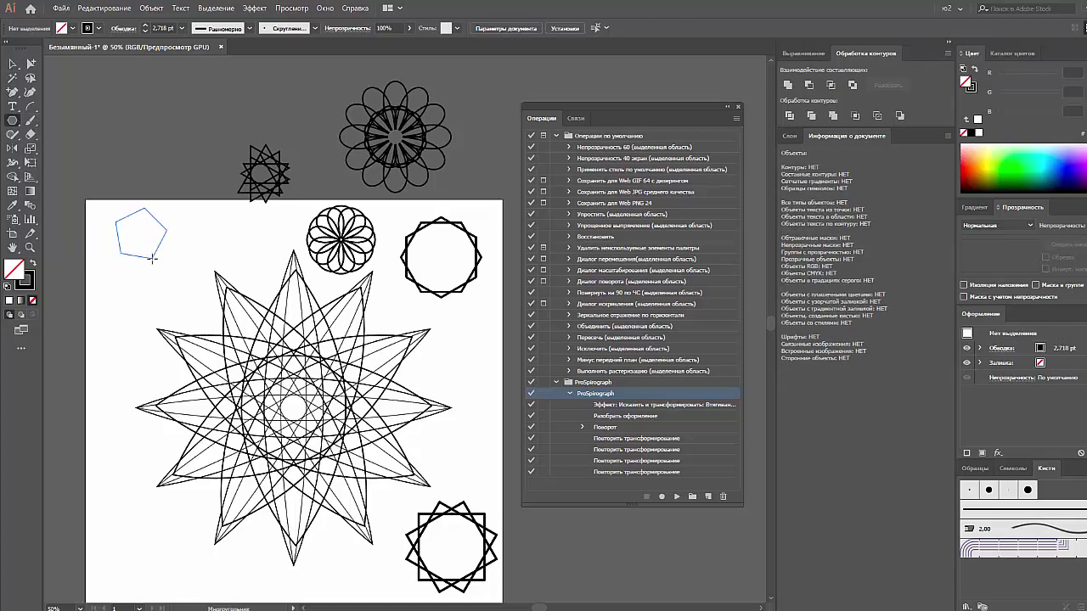
pyautogui.press('Down')
pyautogui.press('Up')
pyautogui.press('Up')
pyautogui.click(675, 497)
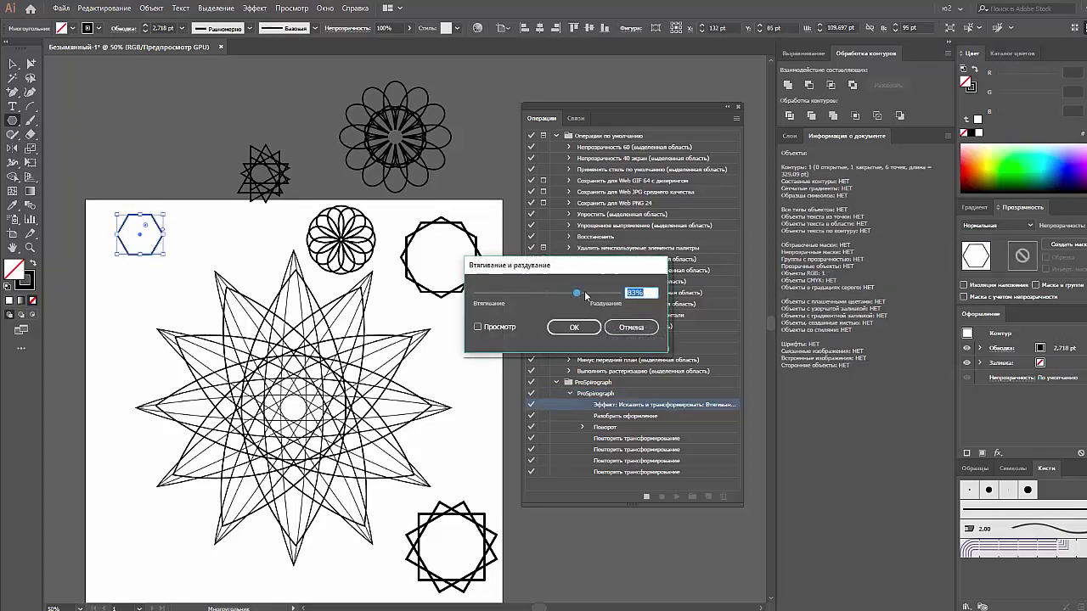
pyautogui.click(578, 328)
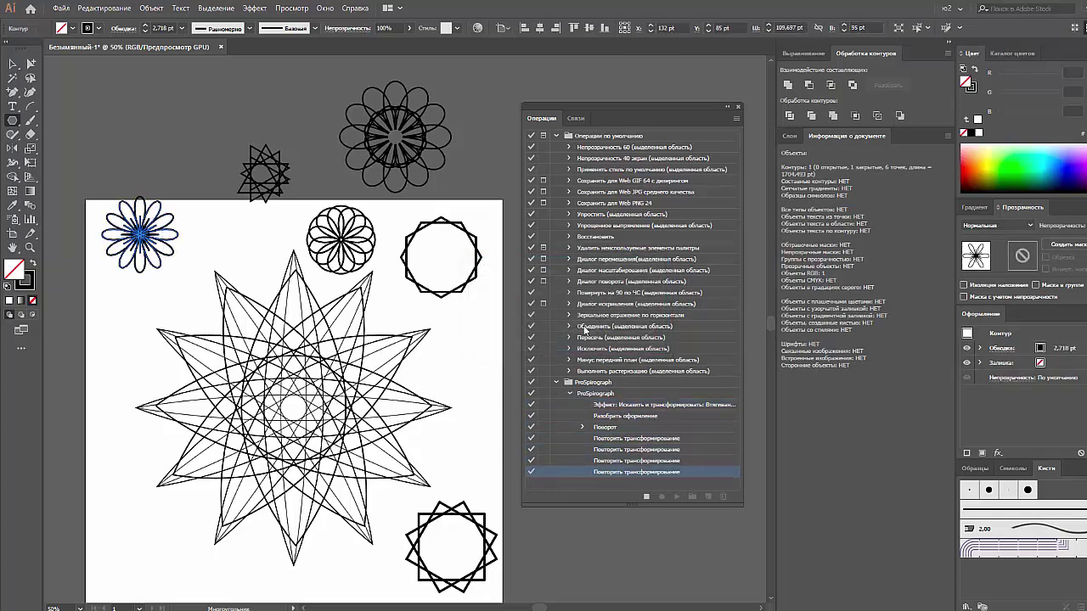
# - Try enlarging the hexagon flower, then undo back to its small size
pyautogui.click(13, 63)
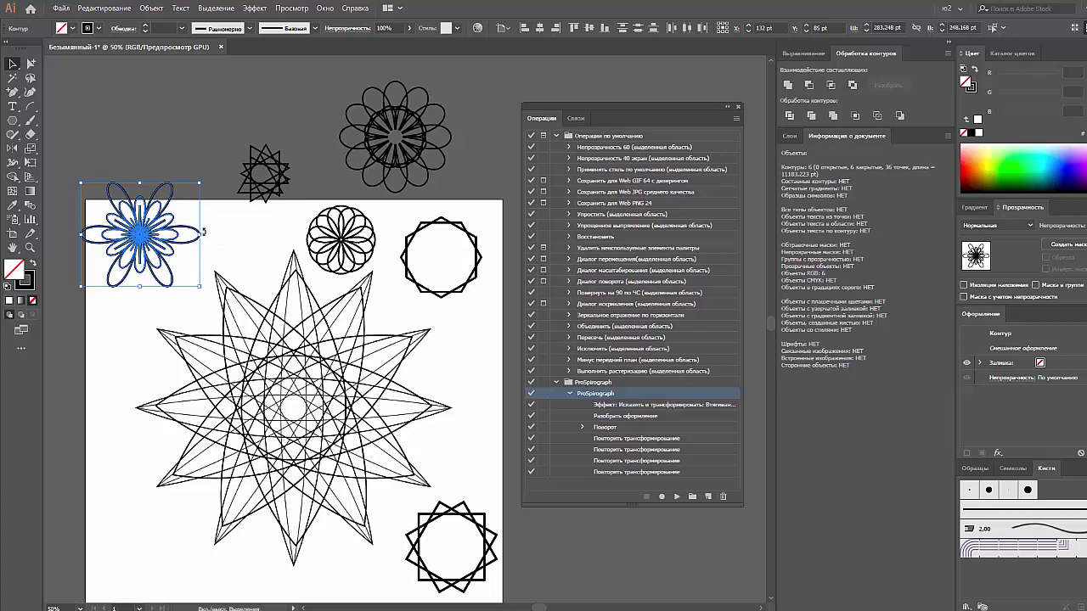
pyautogui.moveTo(203, 231); pyautogui.dragTo(257, 232)
pyautogui.click(215, 259)
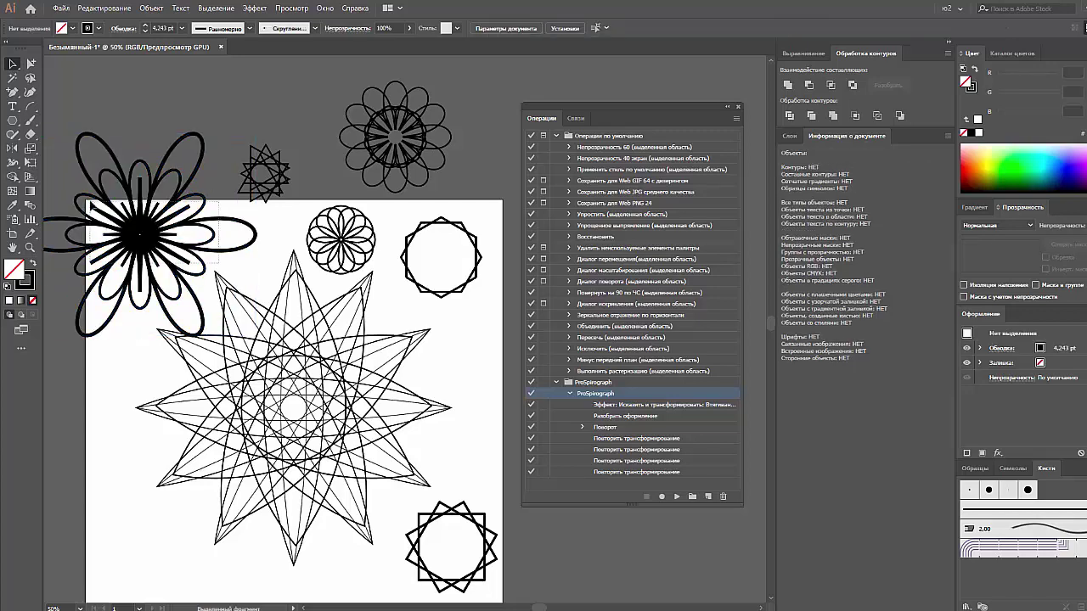
pyautogui.hotkey('ctrl', 'z')
pyautogui.hotkey('ctrl', 'z')
pyautogui.hotkey('ctrl', 'z')
pyautogui.hotkey('ctrl', 'z')
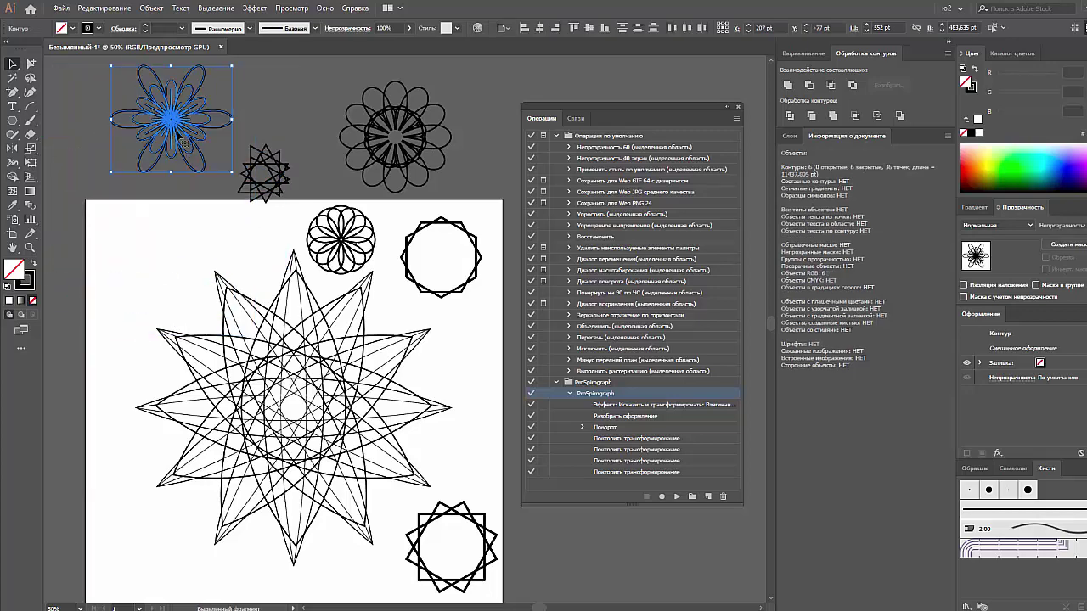
pyautogui.hotkey('ctrl', 'z')
pyautogui.hotkey('ctrl', 'z')
pyautogui.hotkey('ctrl', 'z')
# - Collapse the ProSpirograph action set to its folder and clear the selection
pyautogui.click(594, 382)
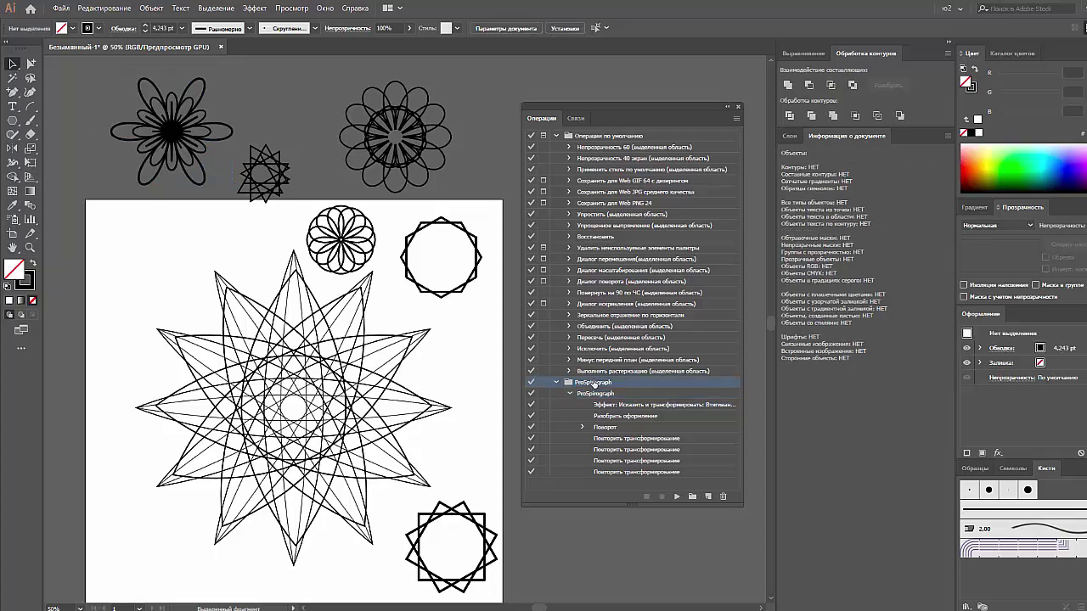
pyautogui.click(557, 383)
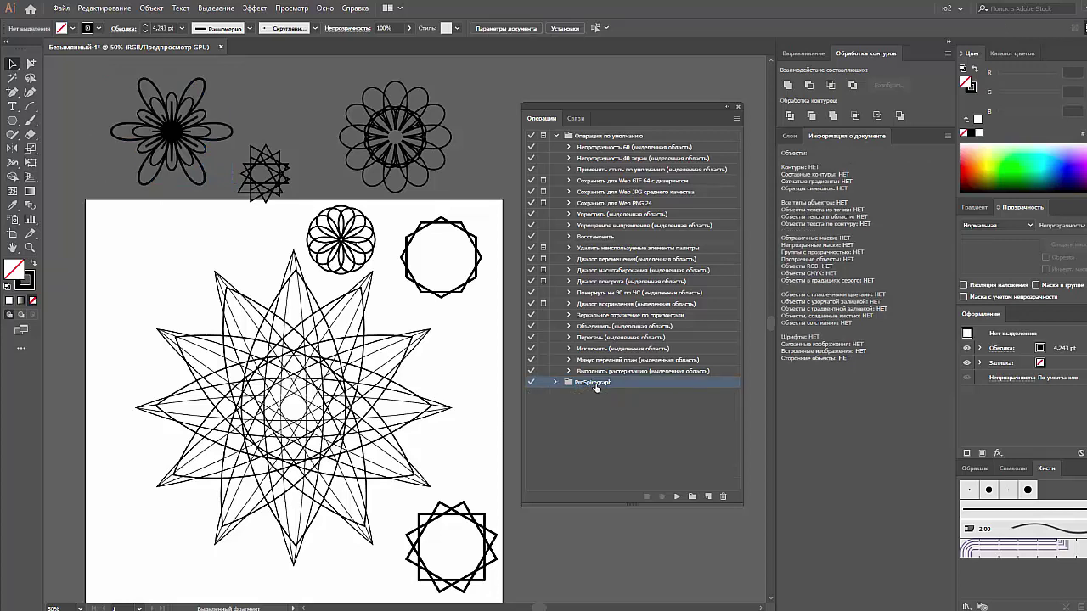
pyautogui.click(612, 407)
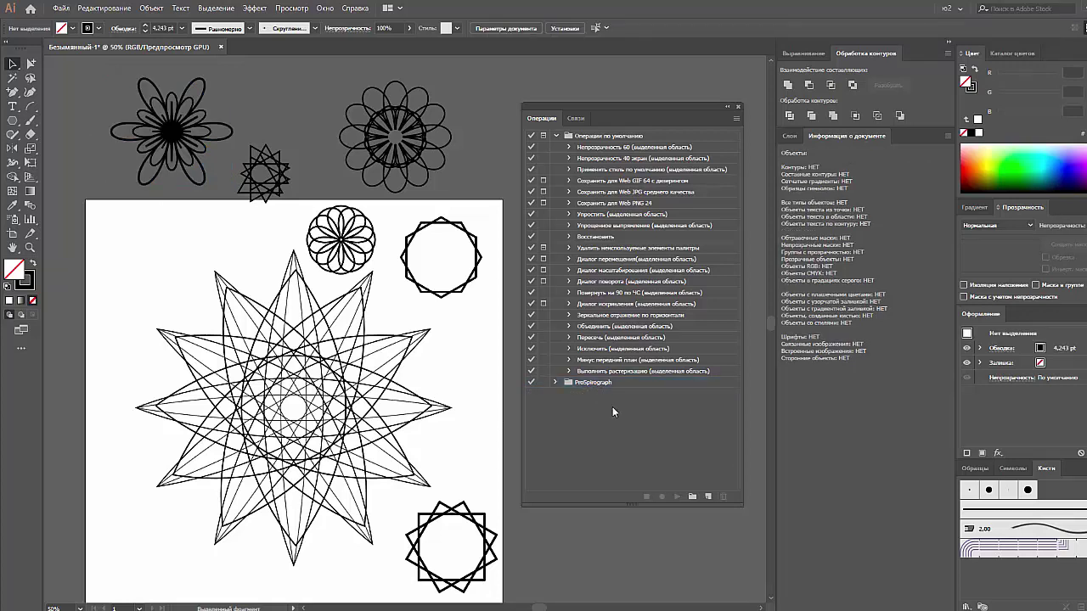